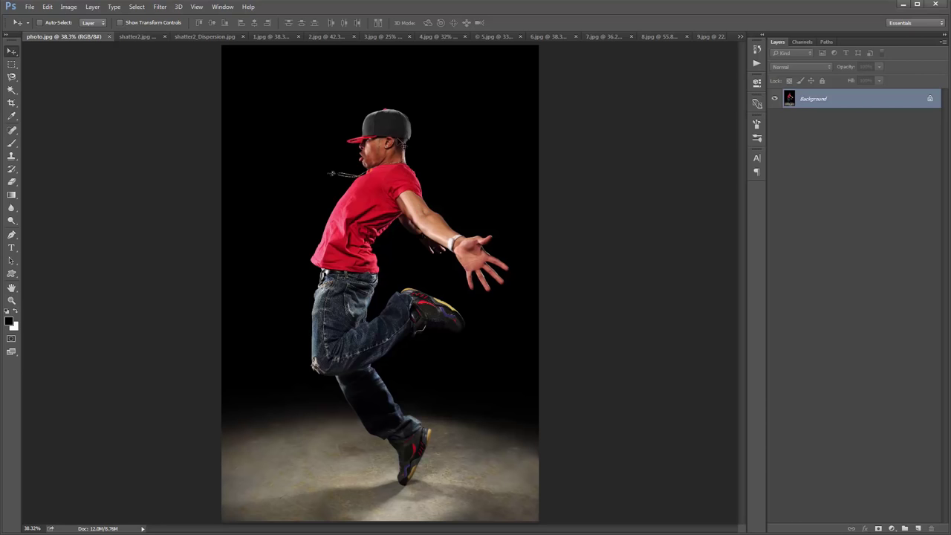
- Preview the shatter2.jpg and shatter2_Dispersion.jpg versions of the shattered dancer
{"action": "left_click", "coordinate": [142, 37]}
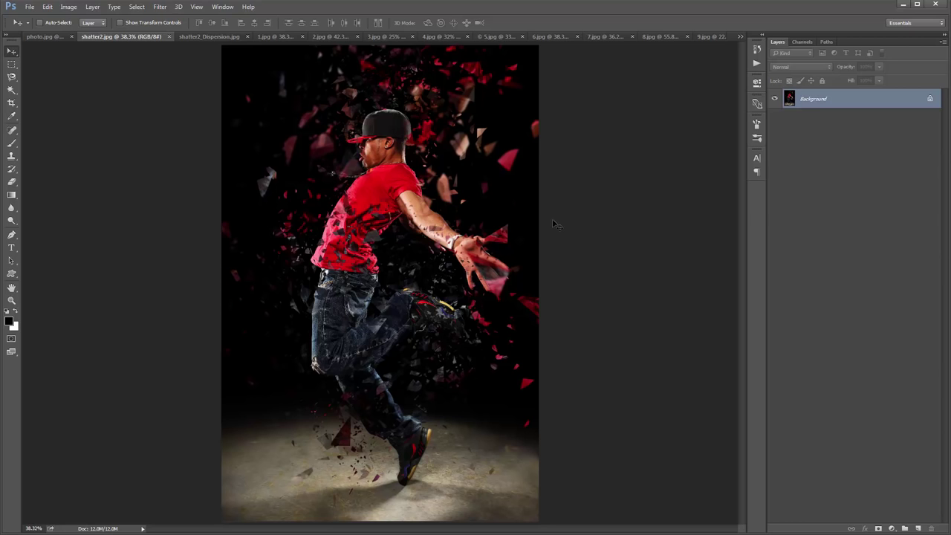
{"action": "left_click", "coordinate": [206, 37]}
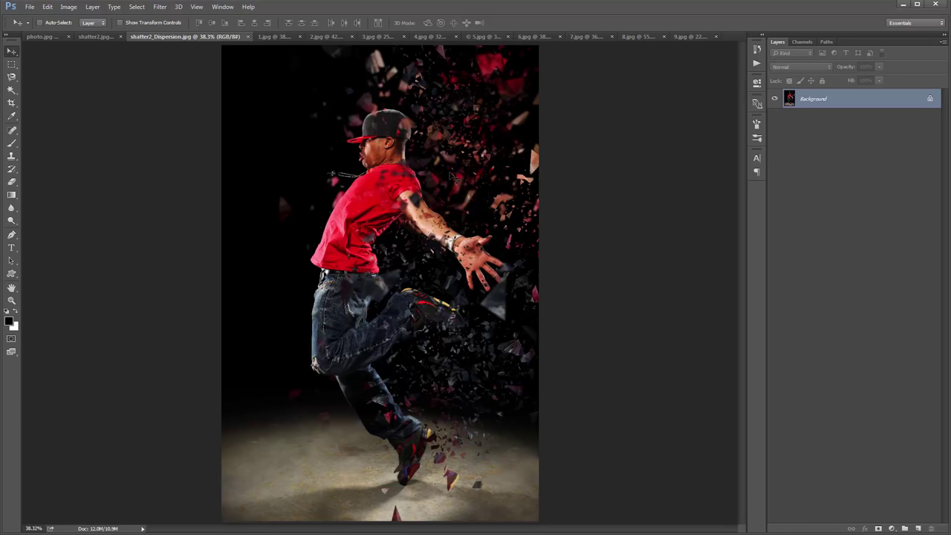
- Flip through examples 1.jpg to 9.jpg, from basketball player to fiery armoured warrior
{"action": "left_click", "coordinate": [272, 37]}
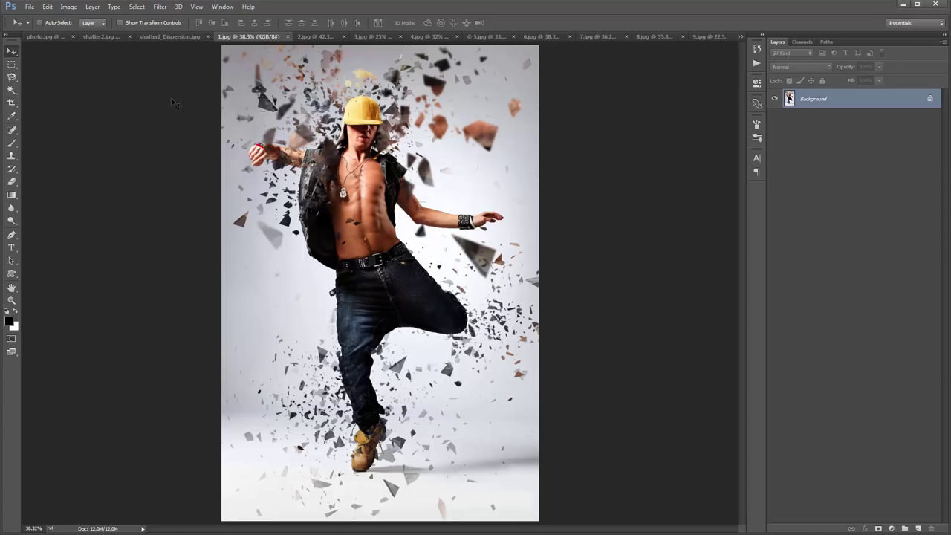
{"action": "left_click", "coordinate": [324, 36]}
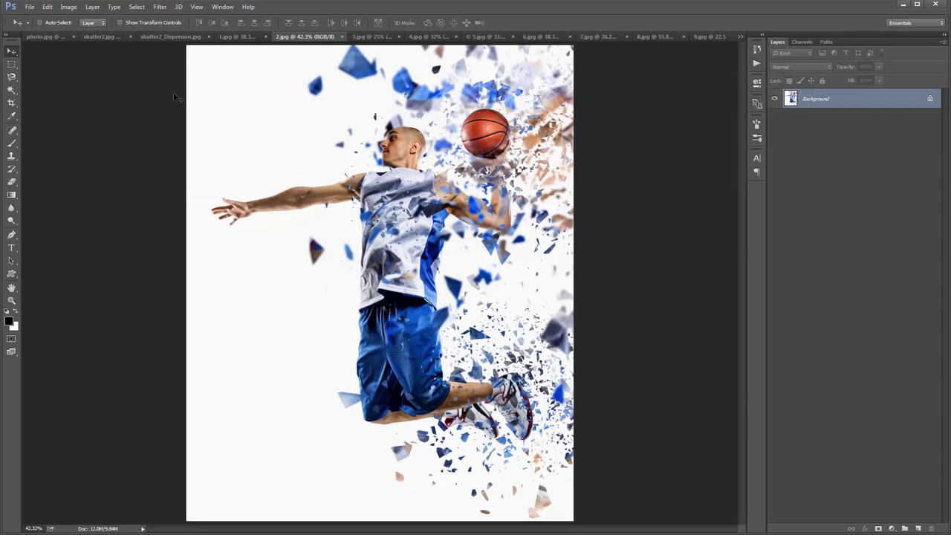
{"action": "left_click", "coordinate": [370, 36]}
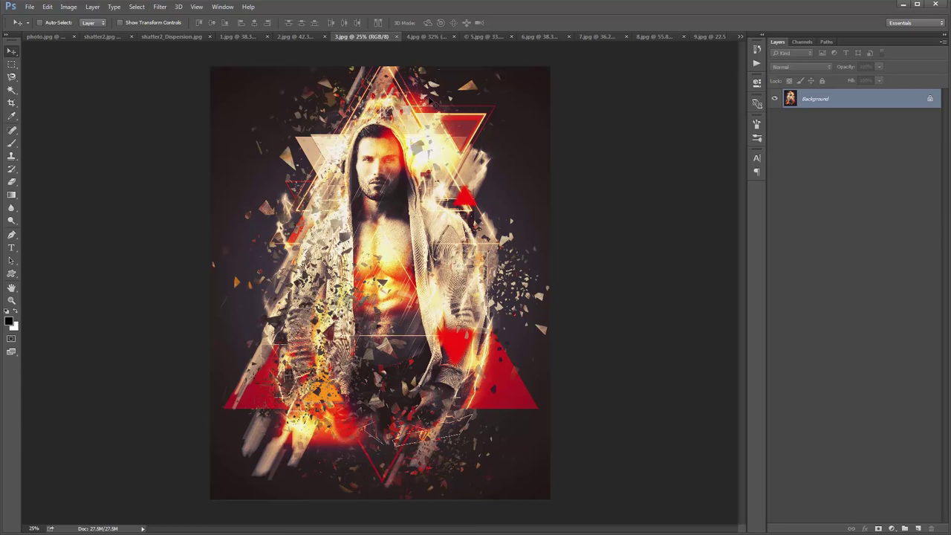
{"action": "left_click", "coordinate": [420, 38]}
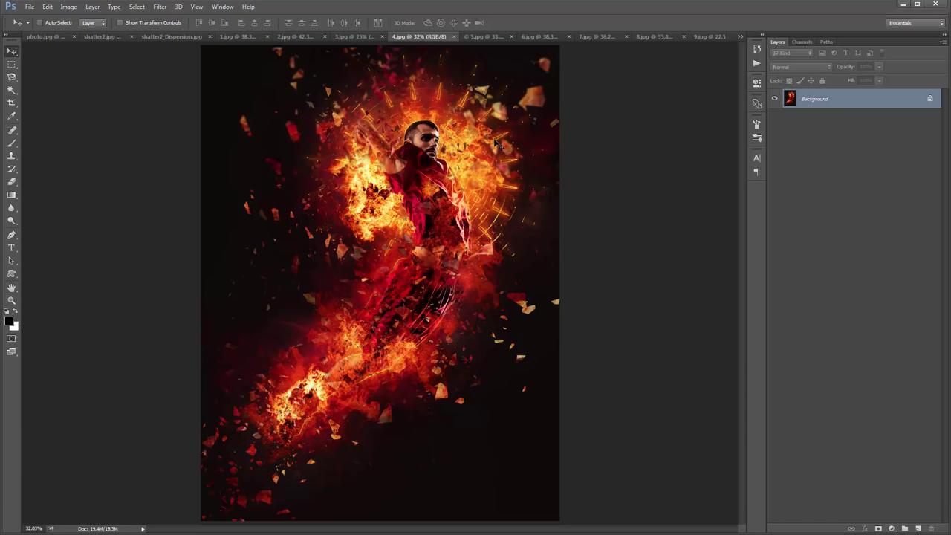
{"action": "left_click", "coordinate": [481, 37]}
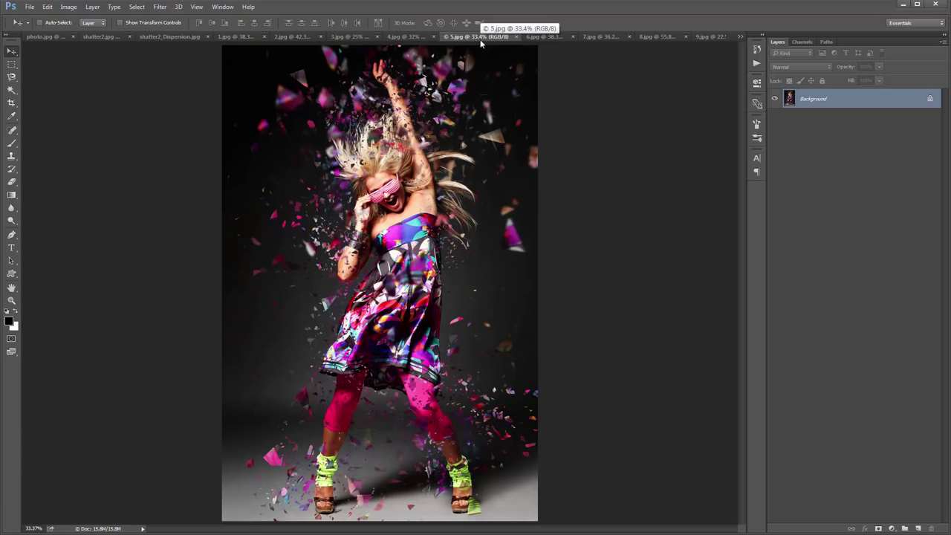
{"action": "left_click", "coordinate": [550, 38]}
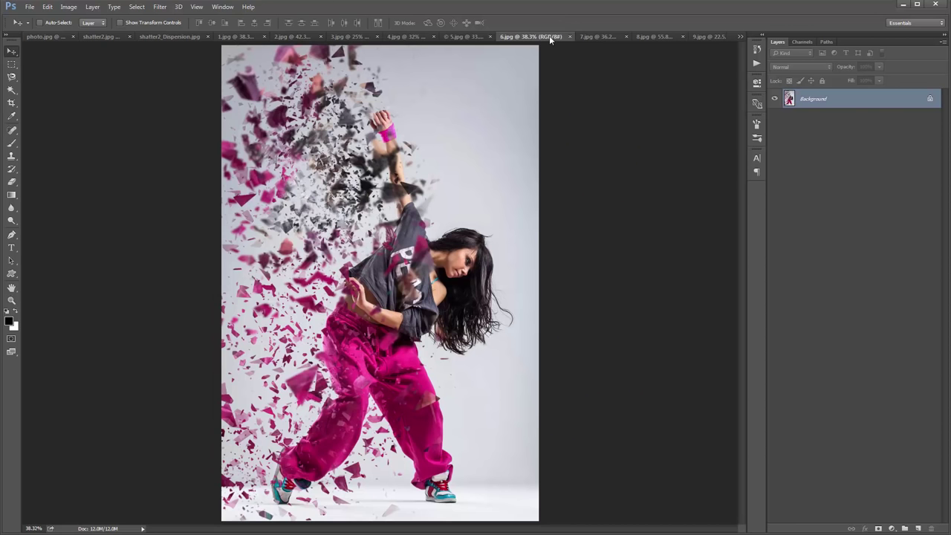
{"action": "left_click", "coordinate": [602, 35]}
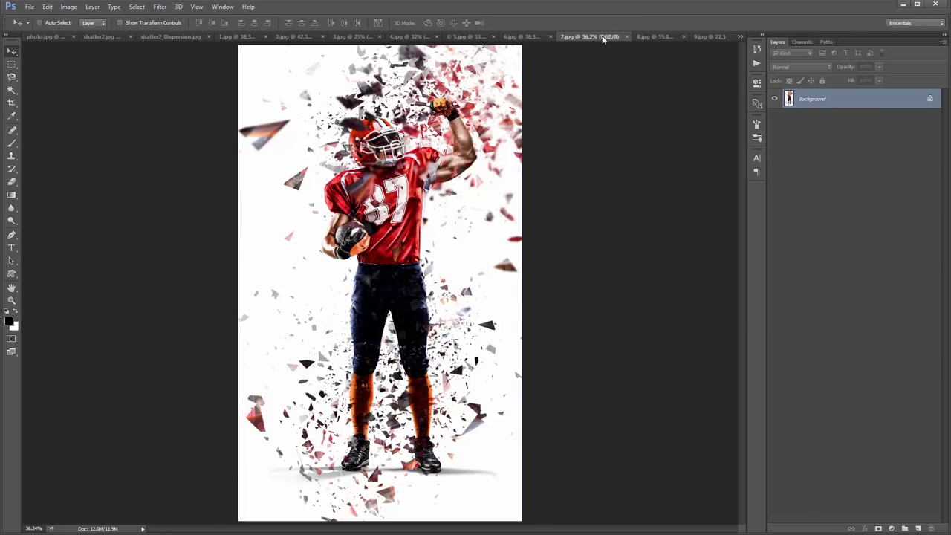
{"action": "left_click", "coordinate": [651, 36]}
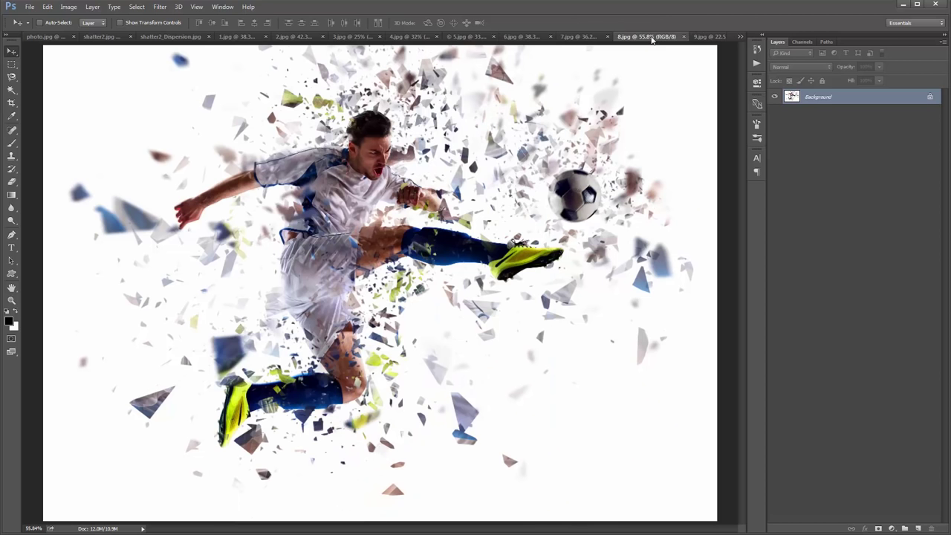
{"action": "left_click", "coordinate": [709, 37]}
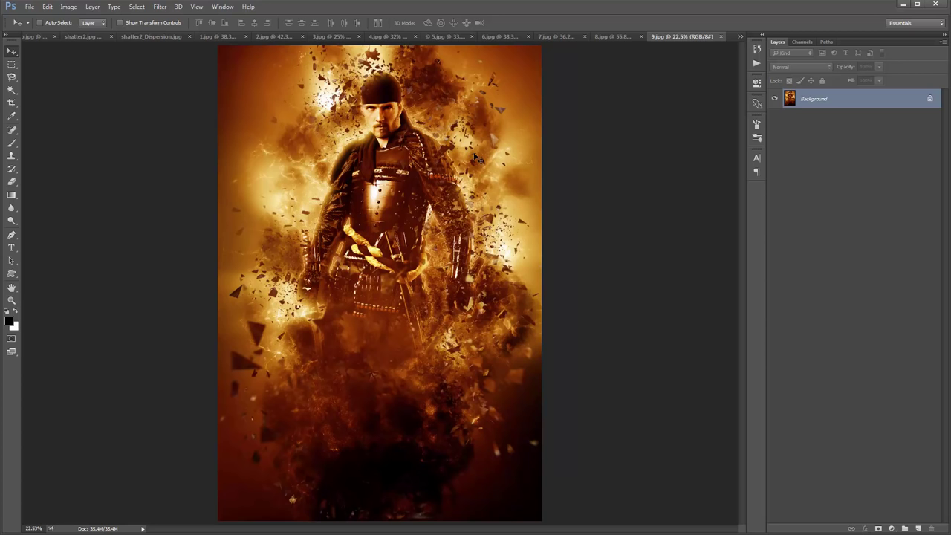
- Close all example documents and duplicate photo.jpg's Background into Layer 1 with Ctrl+J
{"action": "key", "text": "ctrl+w"}
{"action": "key", "text": "ctrl+w"}
{"action": "key", "text": "ctrl+w"}
{"action": "key", "text": "ctrl+w"}
{"action": "key", "text": "ctrl+w"}
{"action": "key", "text": "ctrl+w"}
{"action": "key", "text": "ctrl+w"}
{"action": "key", "text": "ctrl+w"}
{"action": "key", "text": "ctrl+w"}
{"action": "key", "text": "ctrl+w"}
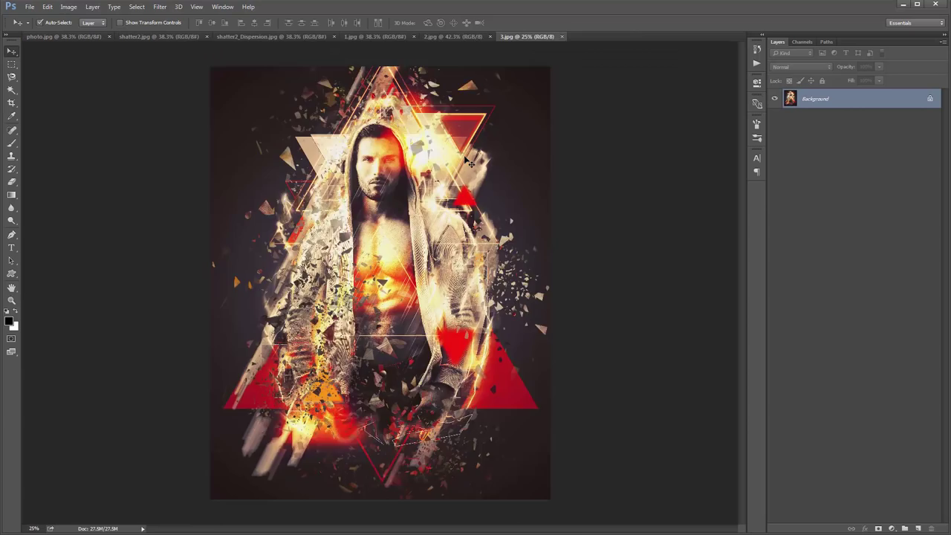
{"action": "key", "text": "ctrl+w"}
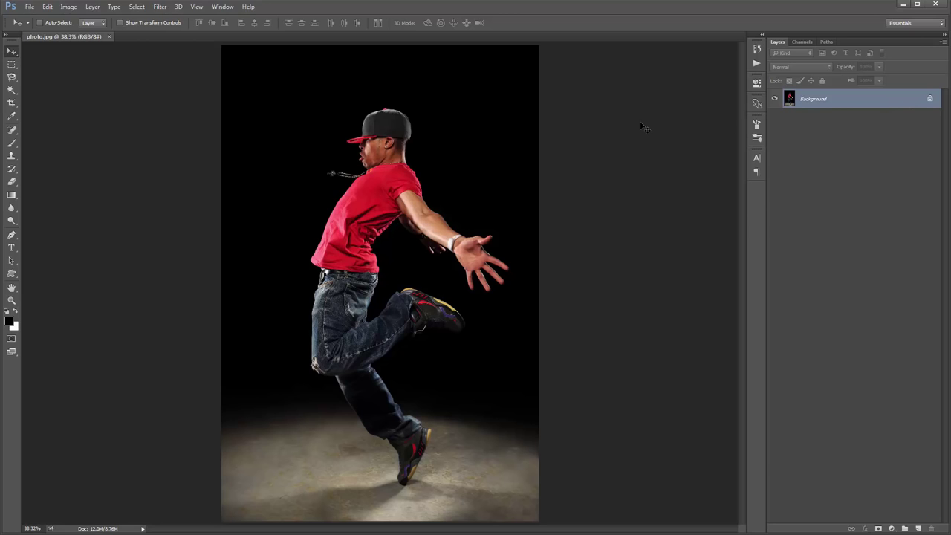
{"action": "key", "text": "ctrl+j"}
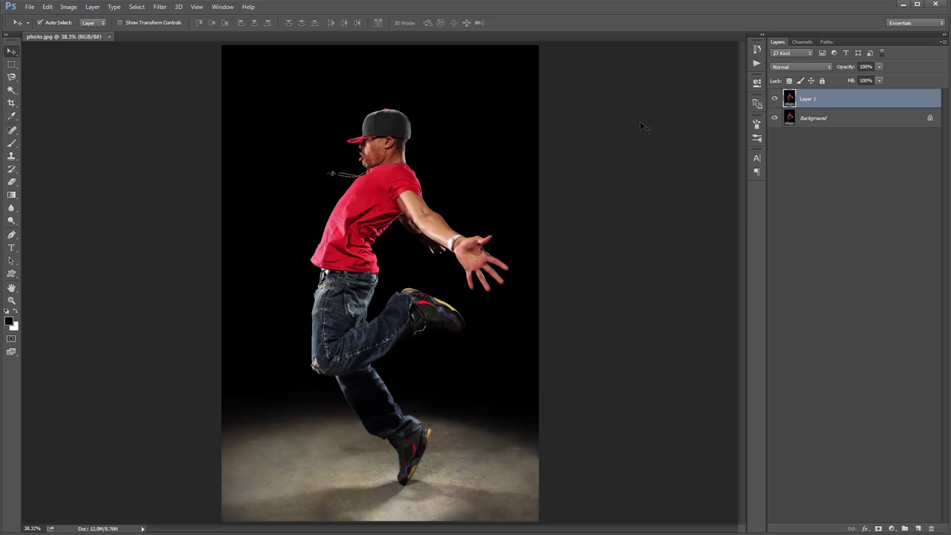
- Delete the original Background, make Layer 1 the Background, and set thumbnails to Entire Document
{"action": "left_click", "coordinate": [824, 118]}
{"action": "key", "text": "Delete"}
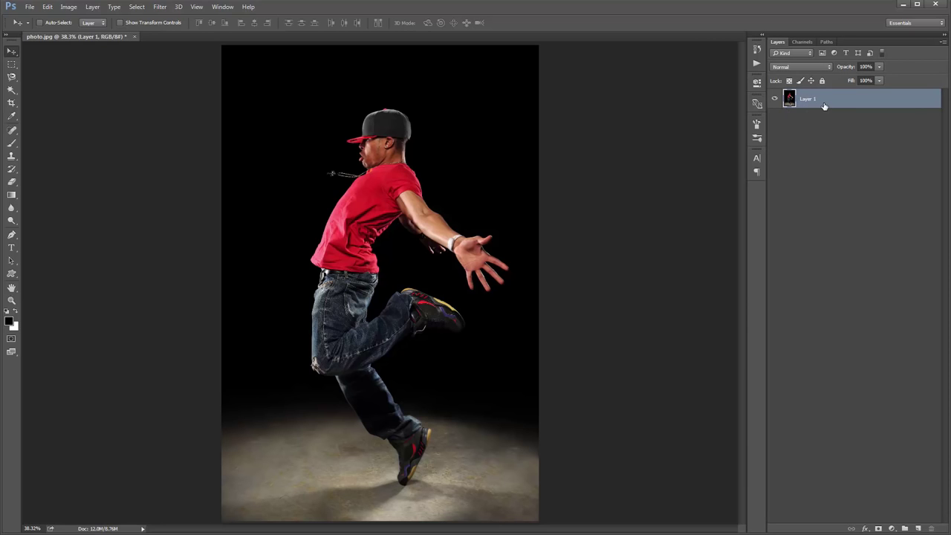
{"action": "left_click", "coordinate": [93, 7]}
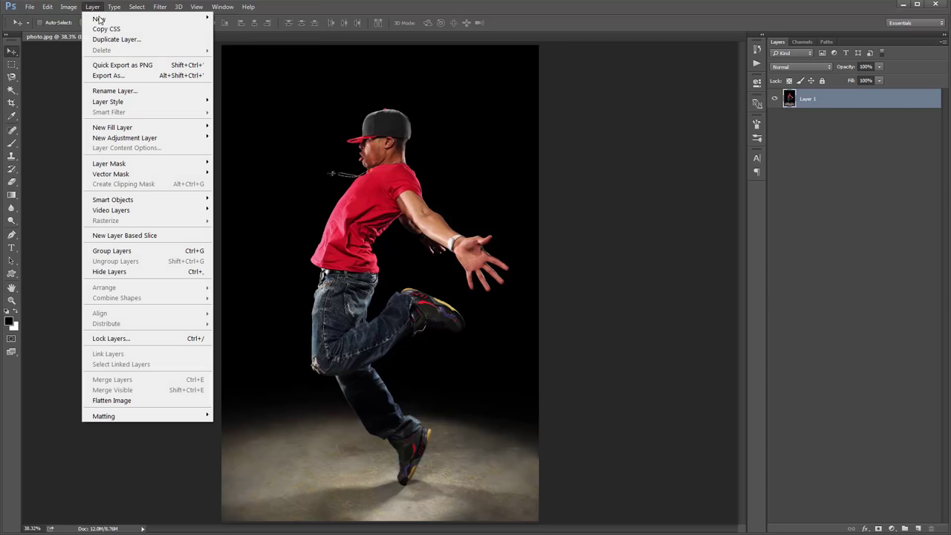
{"action": "mouse_move", "coordinate": [99, 19]}
{"action": "left_click", "coordinate": [258, 30]}
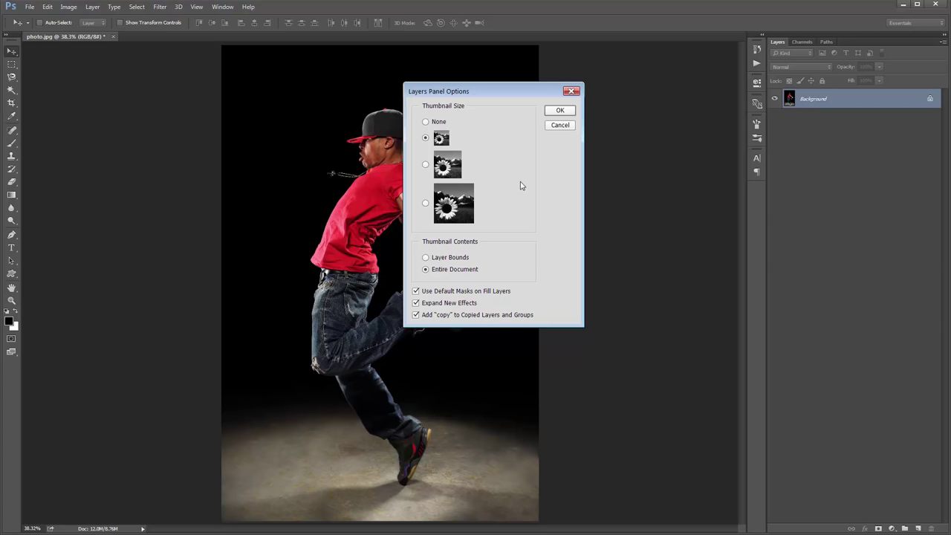
{"action": "left_click", "coordinate": [564, 112]}
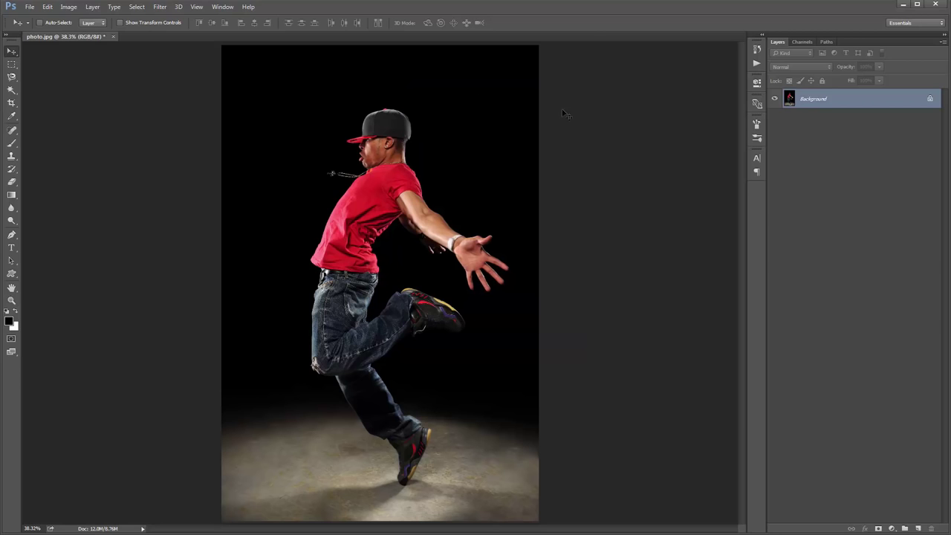
{"action": "left_click", "coordinate": [69, 8]}
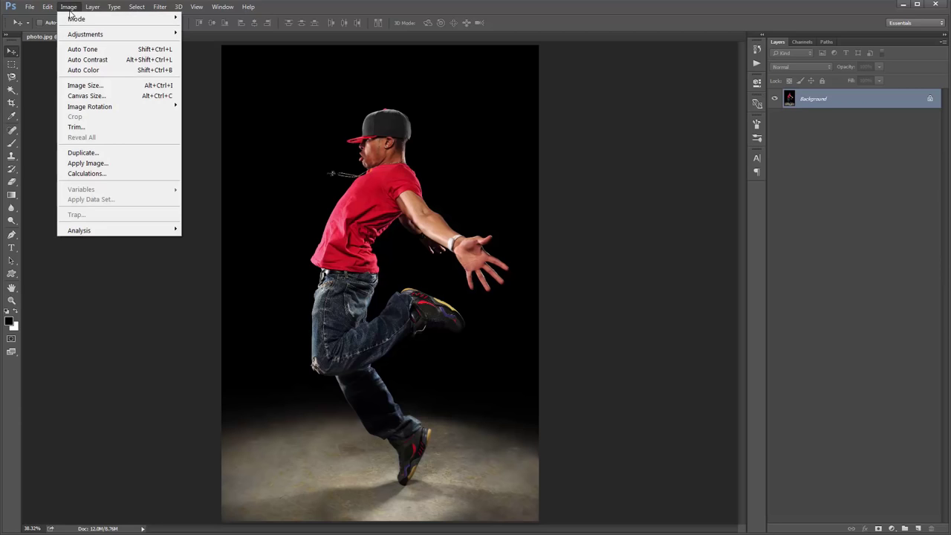
{"action": "mouse_move", "coordinate": [72, 20]}
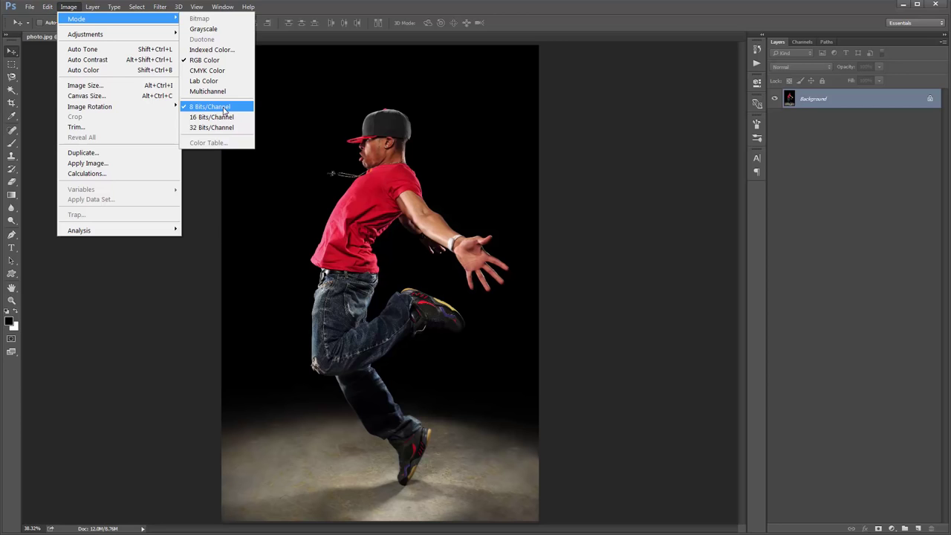
{"action": "left_click", "coordinate": [93, 85]}
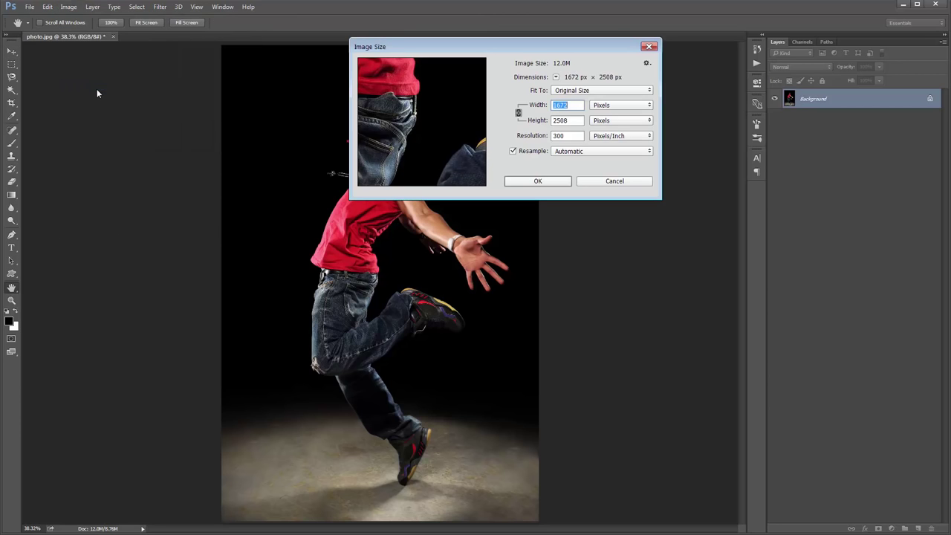
{"action": "left_click_drag", "start_coordinate": [530, 48], "coordinate": [566, 64]}
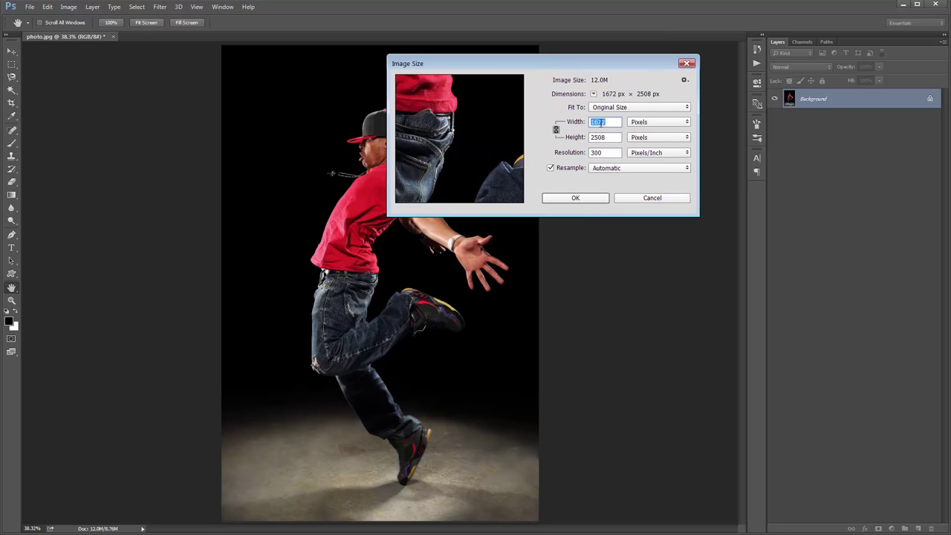
{"action": "left_click", "coordinate": [608, 138]}
{"action": "double_click", "coordinate": [602, 137]}
{"action": "left_click", "coordinate": [609, 153]}
{"action": "double_click", "coordinate": [609, 153]}
{"action": "left_click", "coordinate": [613, 152]}
{"action": "left_click", "coordinate": [608, 123]}
{"action": "left_click", "coordinate": [652, 198]}
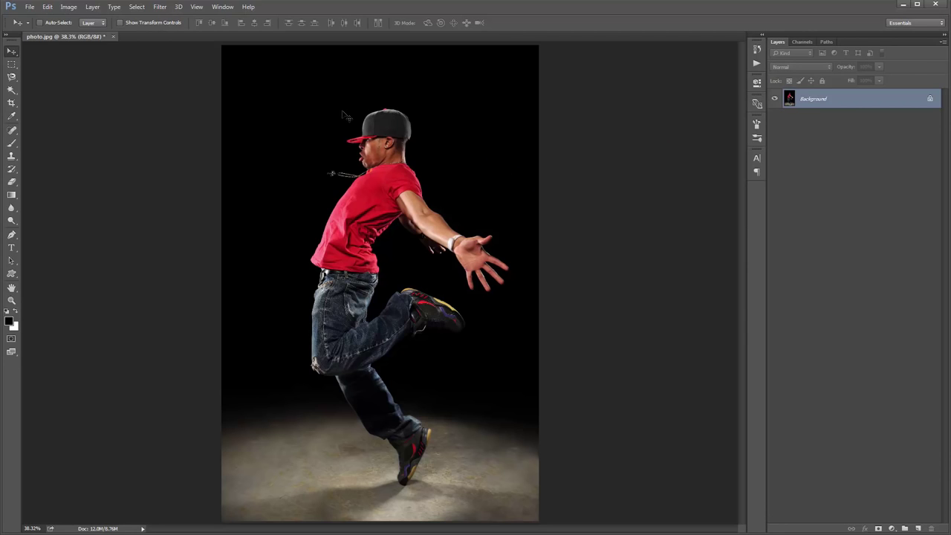
- Replace the brush presets with Shatter2_Brushes.abr, then return to the Move tool
{"action": "key", "text": "b"}
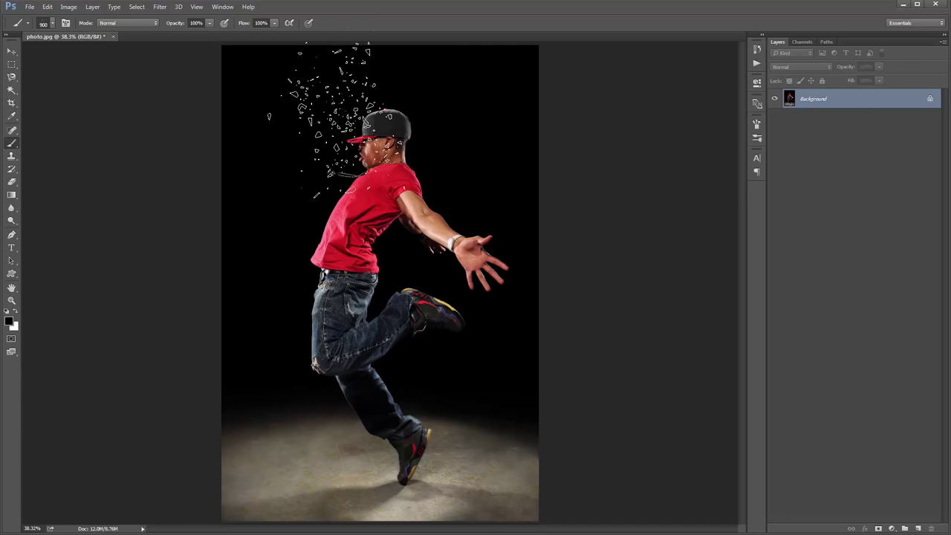
{"action": "right_click", "coordinate": [332, 116]}
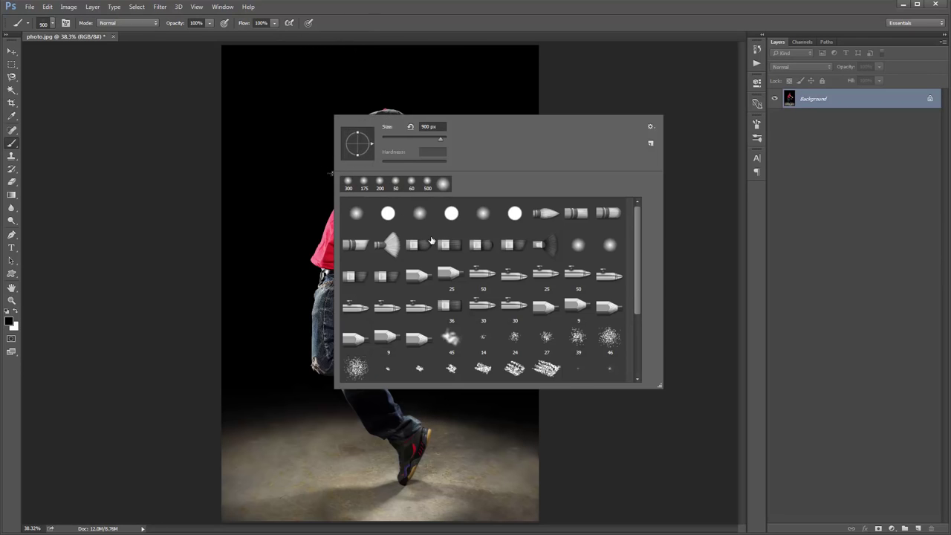
{"action": "scroll", "coordinate": [431, 240], "scroll_direction": "down", "scroll_amount": 1}
{"action": "scroll", "coordinate": [431, 240], "scroll_direction": "up", "scroll_amount": 1}
{"action": "left_click", "coordinate": [650, 128]}
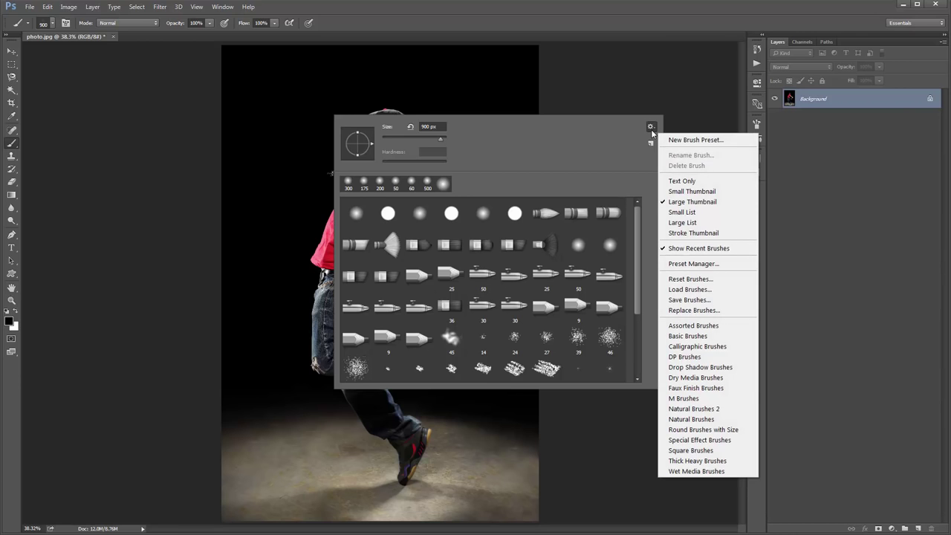
{"action": "left_click", "coordinate": [716, 310]}
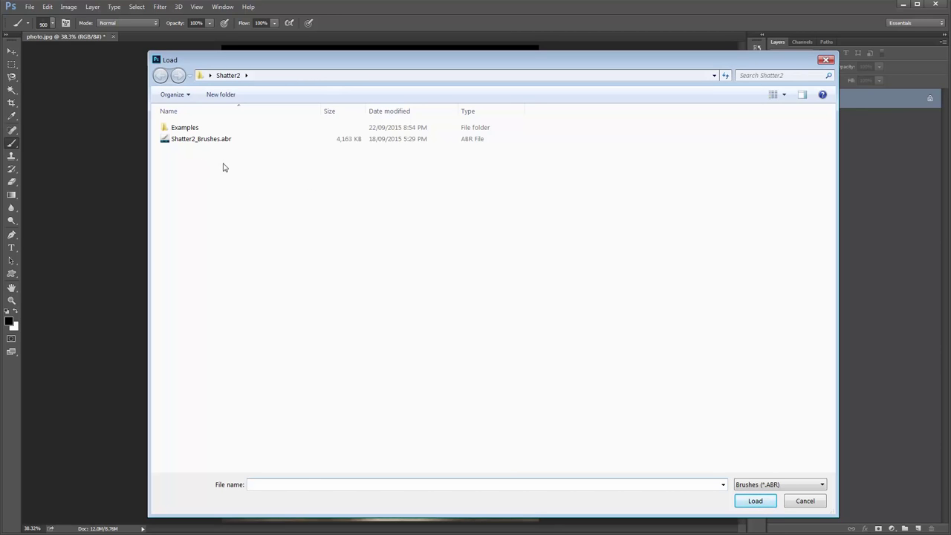
{"action": "left_click", "coordinate": [215, 140]}
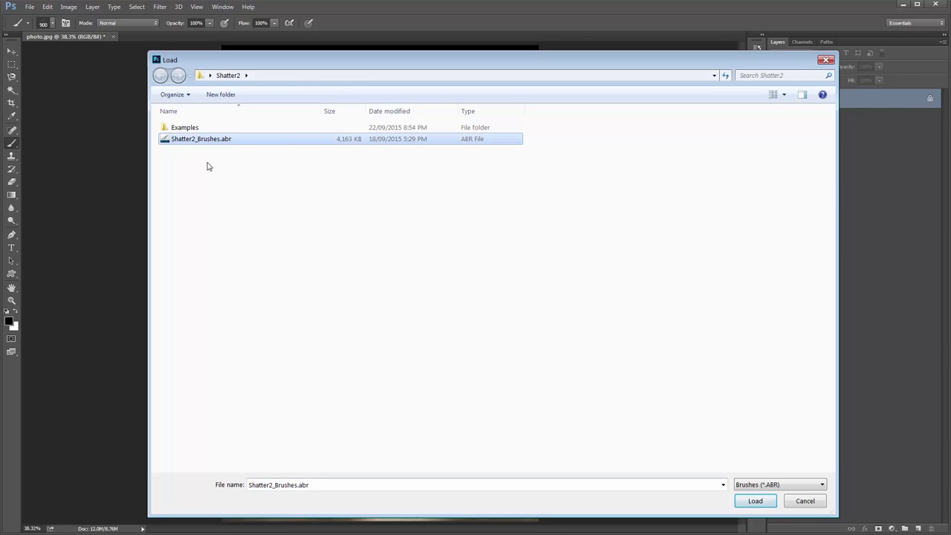
{"action": "double_click", "coordinate": [201, 140]}
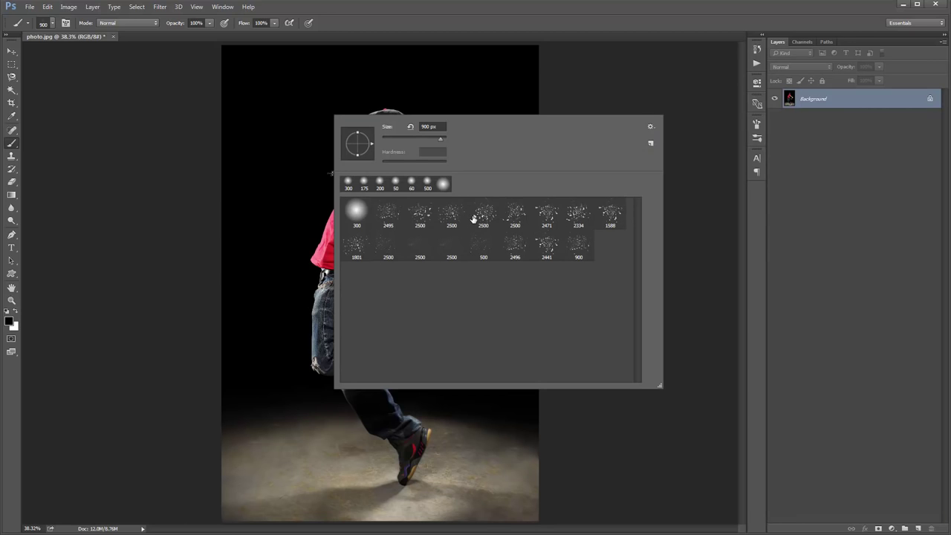
{"action": "key", "text": "v"}
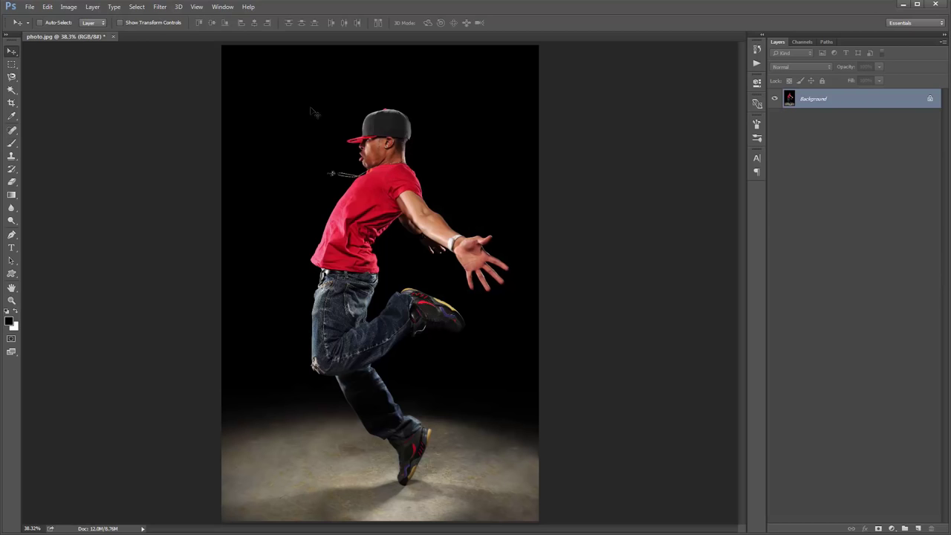
- Create a new empty layer named 'brush' through the Layer > New > Layer dialog
{"action": "left_click", "coordinate": [93, 7]}
{"action": "mouse_move", "coordinate": [99, 18]}
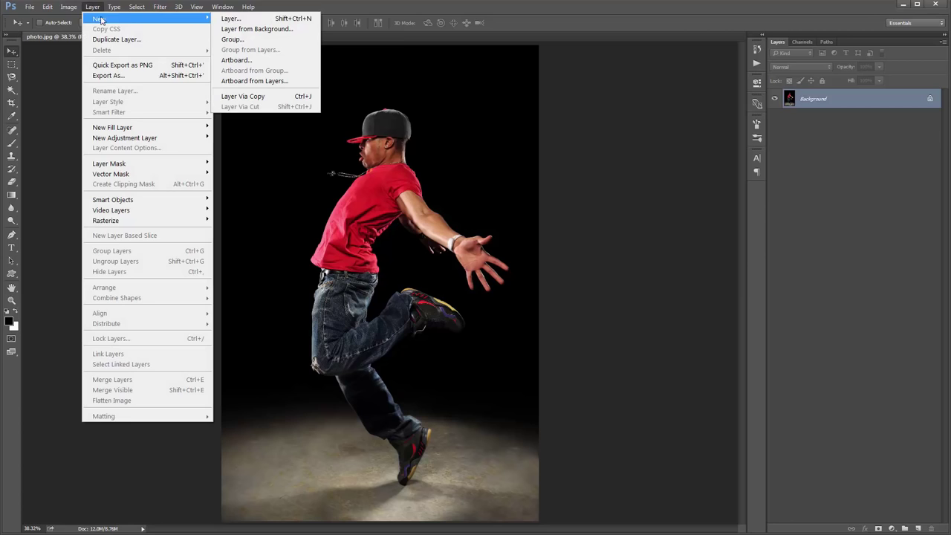
{"action": "left_click", "coordinate": [239, 20]}
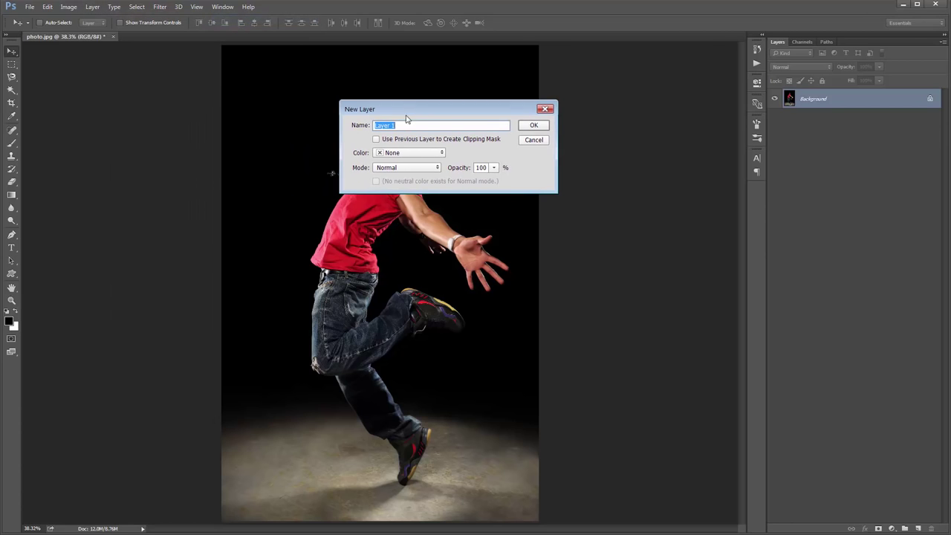
{"action": "left_click_drag", "start_coordinate": [361, 110], "coordinate": [412, 107]}
{"action": "type", "text": "brush"}
{"action": "double_click", "coordinate": [372, 125]}
{"action": "left_click", "coordinate": [373, 125]}
{"action": "double_click", "coordinate": [372, 125]}
{"action": "left_click", "coordinate": [386, 125]}
{"action": "double_click", "coordinate": [393, 125]}
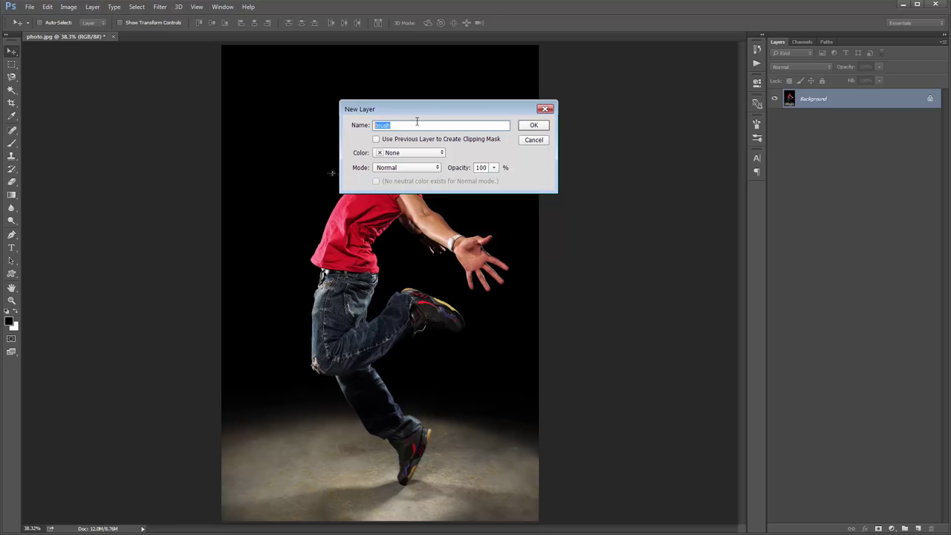
{"action": "left_click", "coordinate": [539, 129]}
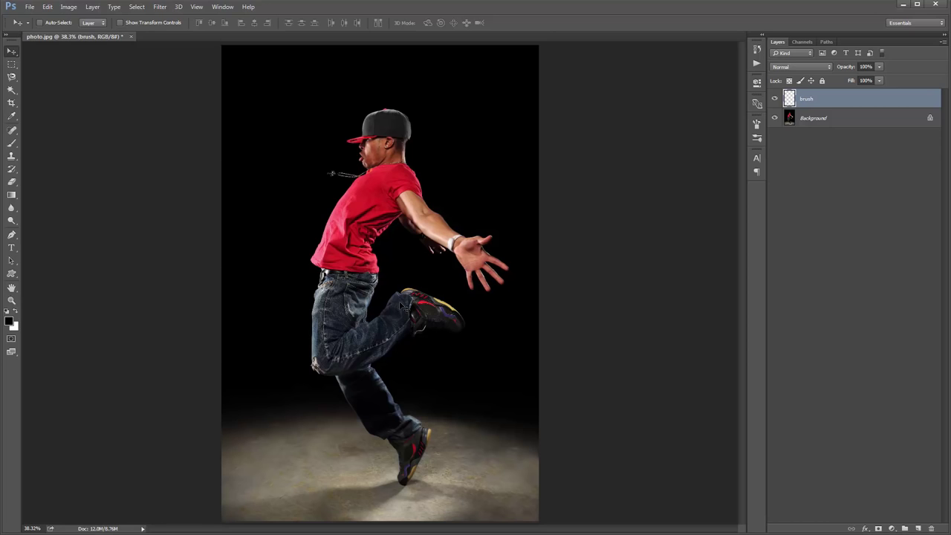
- Start a Magnetic Lasso outline on the dancer's face, cancel it, and show the Brush presets
{"action": "left_click", "coordinate": [12, 93]}
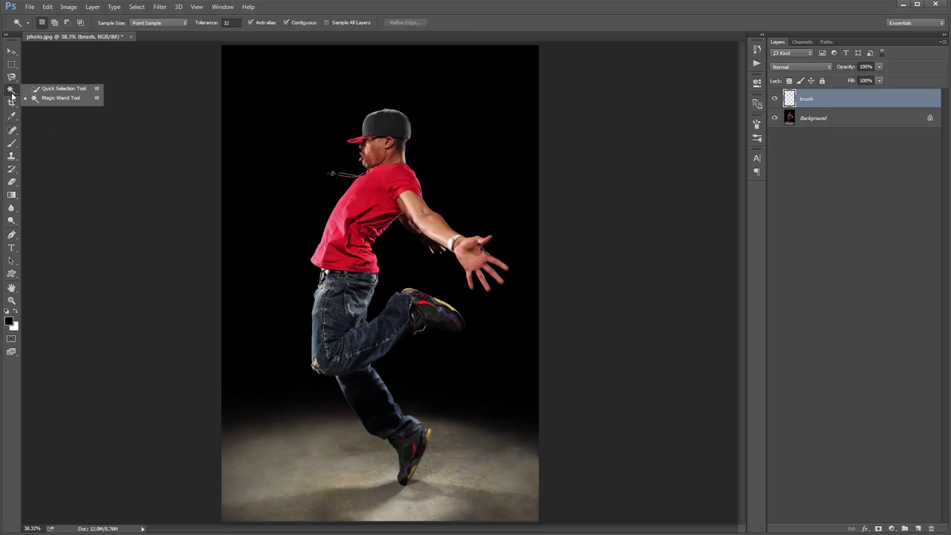
{"action": "left_click_drag", "start_coordinate": [11, 77], "coordinate": [58, 96]}
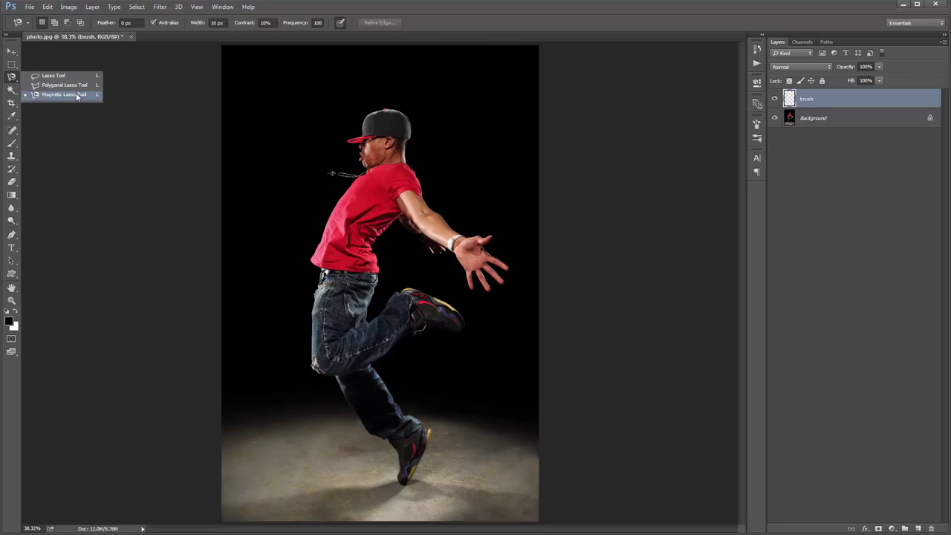
{"action": "left_click", "coordinate": [77, 95]}
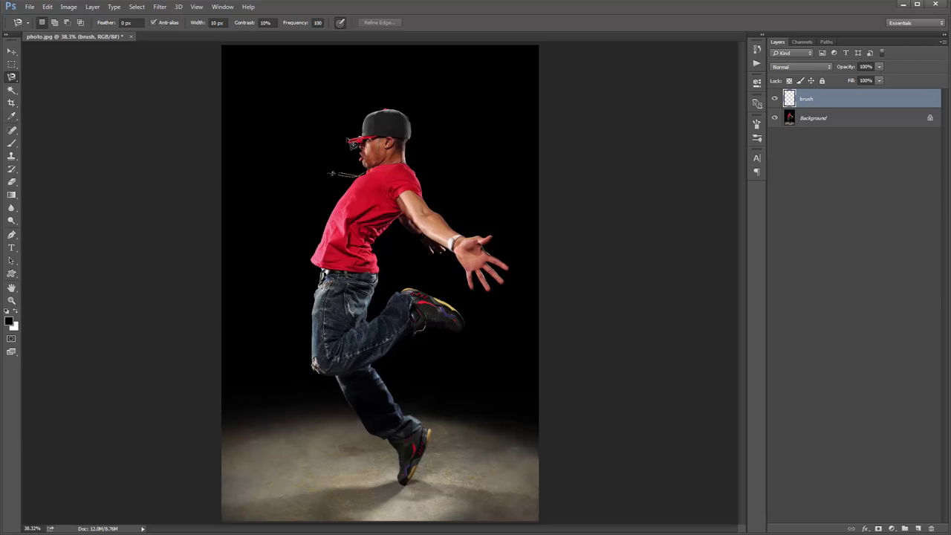
{"action": "left_click", "coordinate": [359, 143]}
{"action": "key", "text": "Delete"}
{"action": "key", "text": "Delete"}
{"action": "key", "text": "Delete"}
{"action": "key", "text": "b"}
{"action": "right_click", "coordinate": [321, 138]}
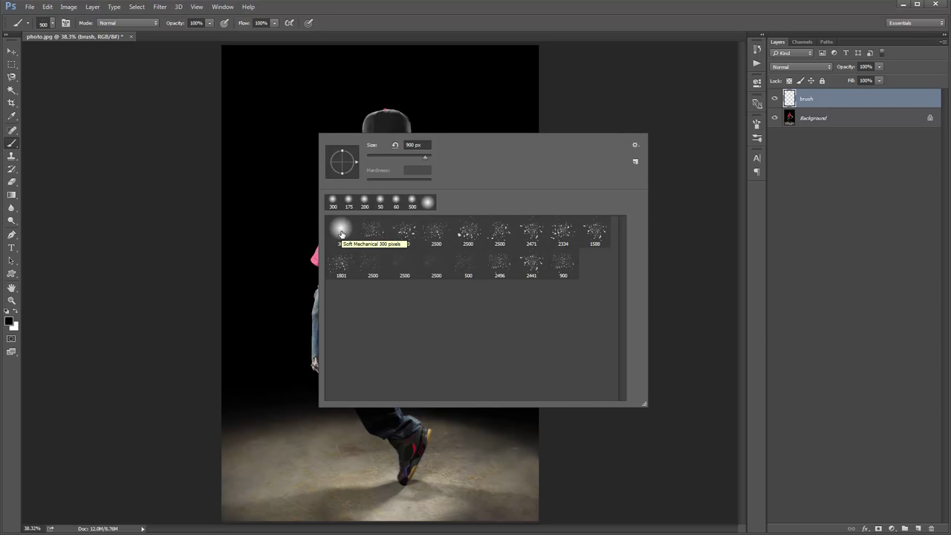
- Paint white over the dancer's red shirt and arm with the Soft Mechanical 300 brush
{"action": "double_click", "coordinate": [344, 233]}
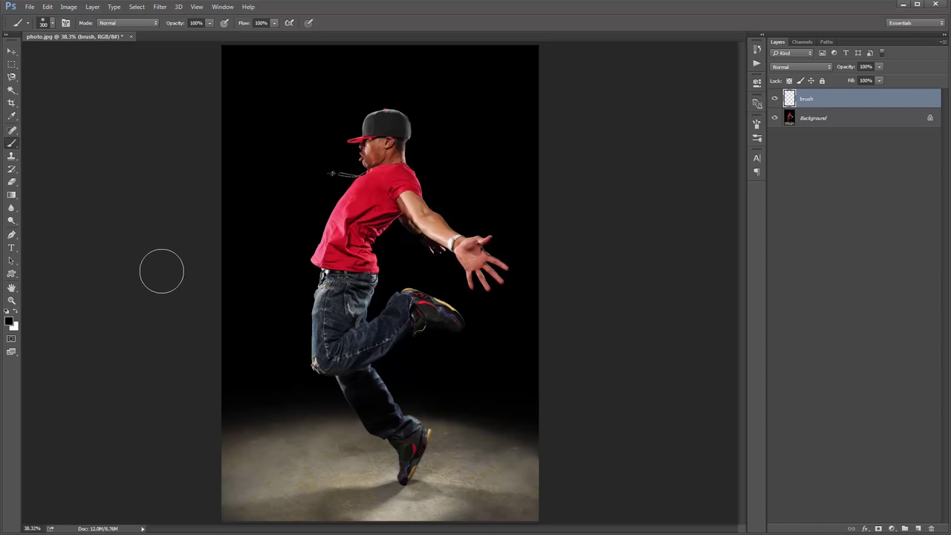
{"action": "left_click", "coordinate": [15, 313]}
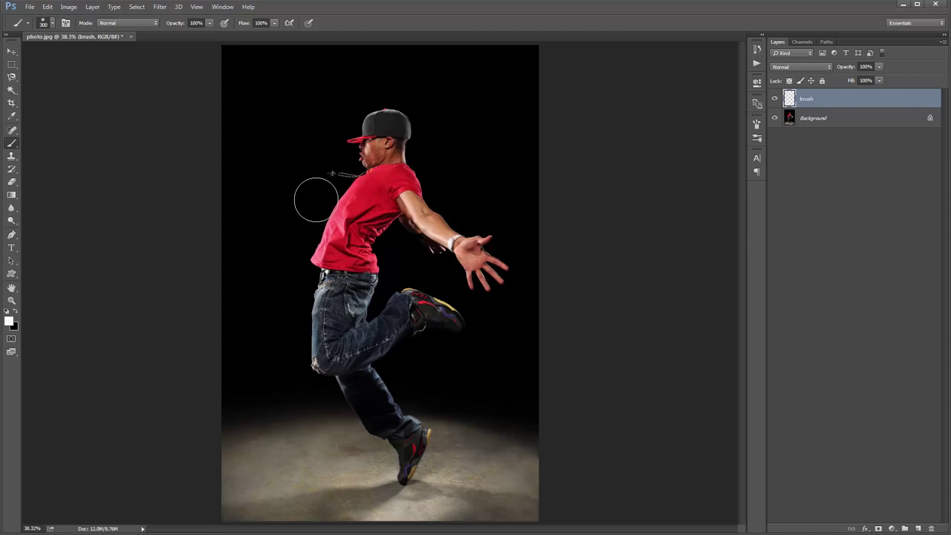
{"action": "key", "text": "bracketleft"}
{"action": "key", "text": "bracketleft"}
{"action": "key", "text": "bracketleft"}
{"action": "key", "text": "bracketleft"}
{"action": "key", "text": "bracketleft"}
{"action": "key", "text": "bracketleft"}
{"action": "mouse_move", "coordinate": [373, 186]}
{"action": "left_mouse_down"}
{"action": "mouse_move", "coordinate": [344, 248]}
{"action": "mouse_move", "coordinate": [380, 128]}
{"action": "mouse_move", "coordinate": [410, 212]}
{"action": "mouse_move", "coordinate": [424, 221]}
{"action": "left_mouse_up"}
{"action": "key", "text": "bracketleft"}
{"action": "key", "text": "bracketleft"}
{"action": "key", "text": "bracketleft"}
{"action": "mouse_move", "coordinate": [410, 183]}
{"action": "left_mouse_down"}
{"action": "mouse_move", "coordinate": [429, 220]}
{"action": "mouse_move", "coordinate": [472, 256]}
{"action": "mouse_move", "coordinate": [472, 279]}
{"action": "mouse_move", "coordinate": [483, 256]}
{"action": "left_mouse_up"}
{"action": "mouse_move", "coordinate": [396, 192]}
{"action": "left_mouse_down"}
{"action": "mouse_move", "coordinate": [359, 246]}
{"action": "mouse_move", "coordinate": [343, 248]}
{"action": "mouse_move", "coordinate": [350, 202]}
{"action": "mouse_move", "coordinate": [332, 286]}
{"action": "left_mouse_up"}
{"action": "key", "text": "bracketright"}
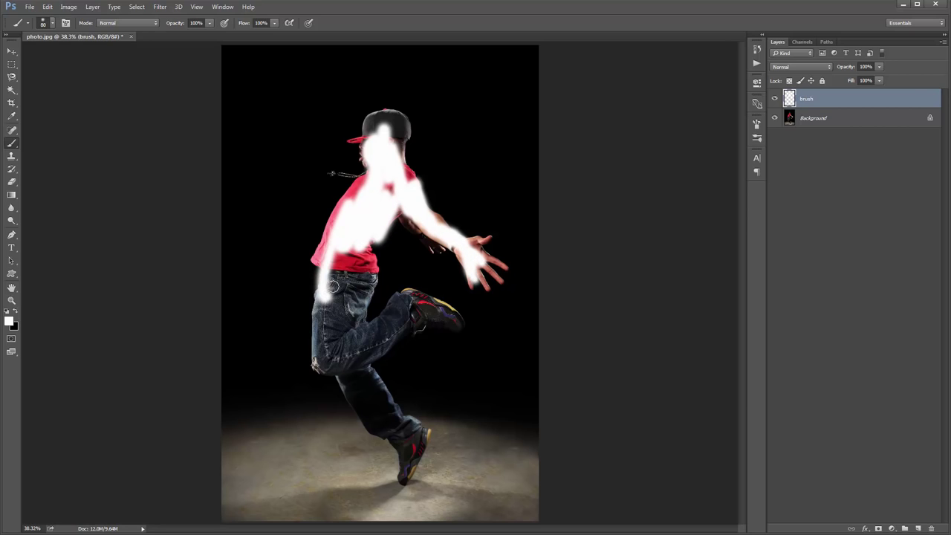
- Undo the white strokes, close the photo without saving, and bring up the Open dialog
{"action": "key", "text": "ctrl+alt+z"}
{"action": "key", "text": "ctrl+alt+z"}
{"action": "key", "text": "ctrl+alt+z"}
{"action": "key", "text": "ctrl+alt+z"}
{"action": "key", "text": "ctrl+alt+z"}
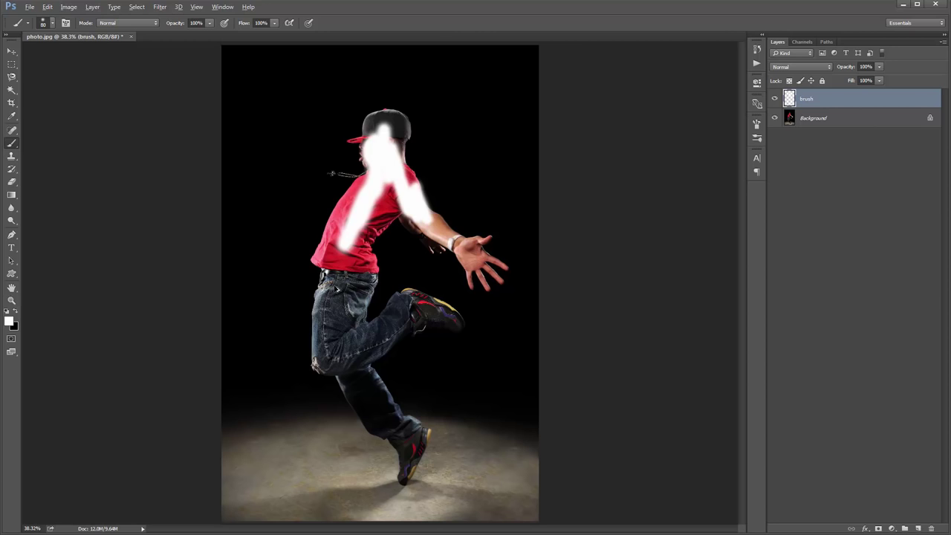
{"action": "key", "text": "ctrl+alt+z"}
{"action": "key", "text": "ctrl+alt+z"}
{"action": "key", "text": "ctrl+w"}
{"action": "key", "text": "n"}
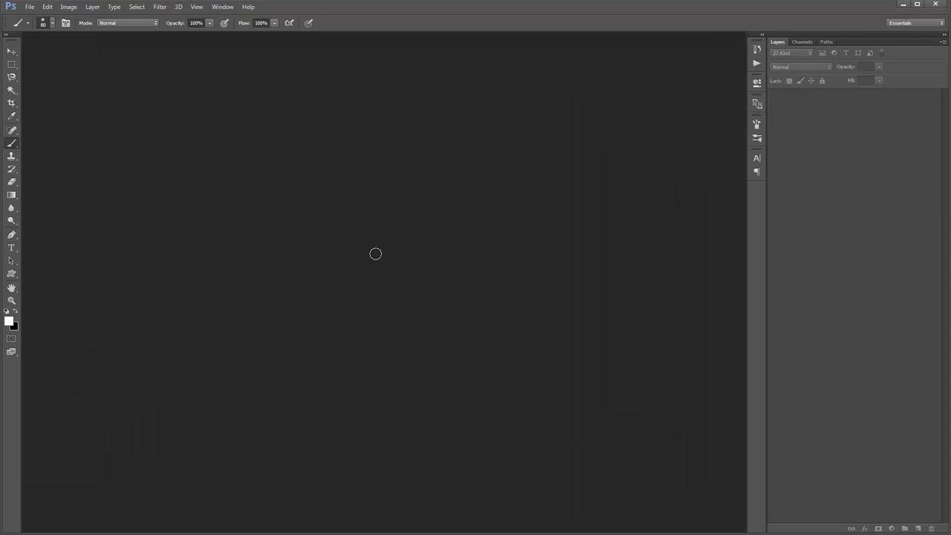
{"action": "key", "text": "ctrl+o"}
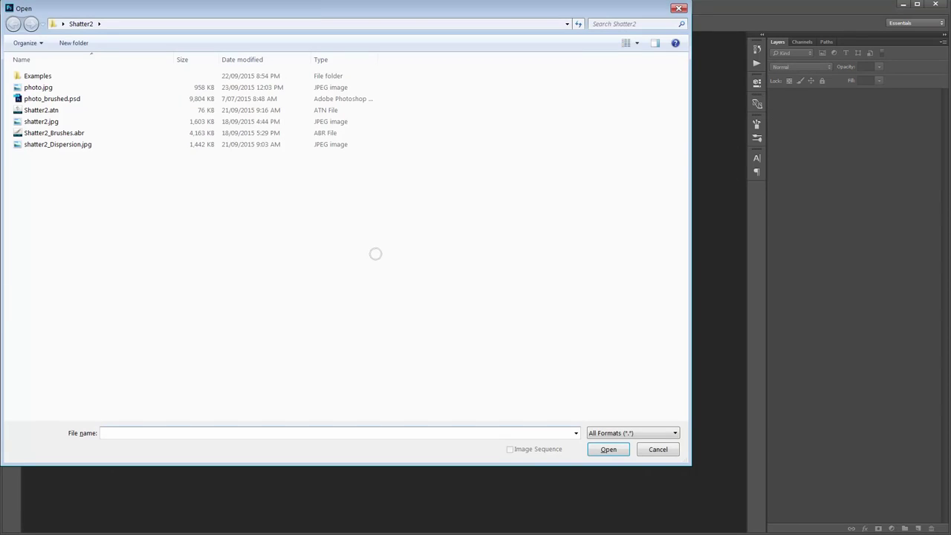
- Open photo_brushed.psd, show the brush layer's white silhouette, and confirm it aligns with the dancer
{"action": "double_click", "coordinate": [80, 99]}
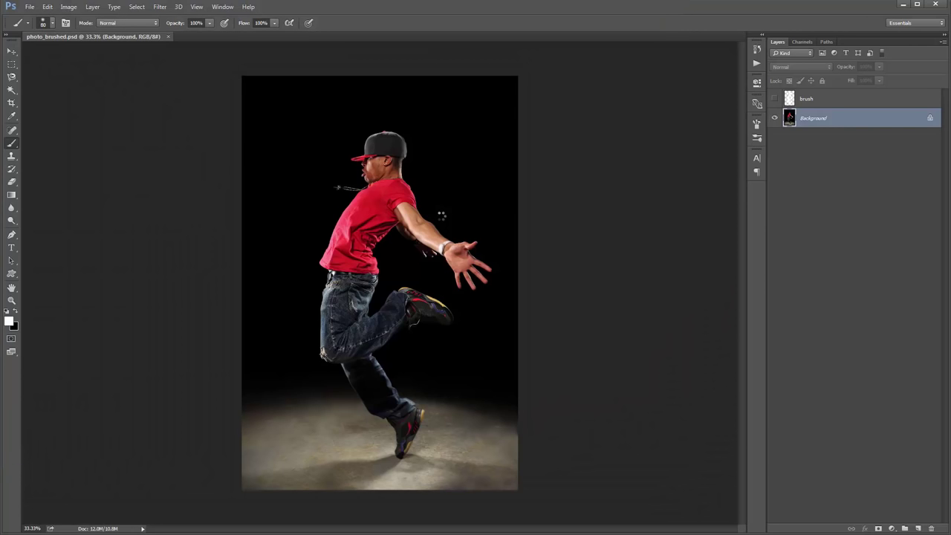
{"action": "key", "text": "ctrl+0"}
{"action": "left_click", "coordinate": [775, 98]}
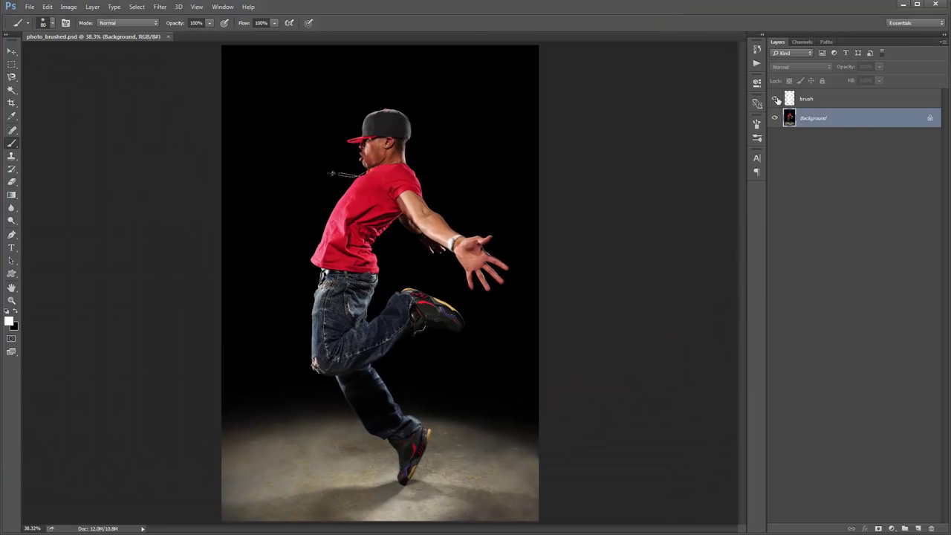
{"action": "left_click", "coordinate": [839, 101]}
{"action": "key", "text": "v"}
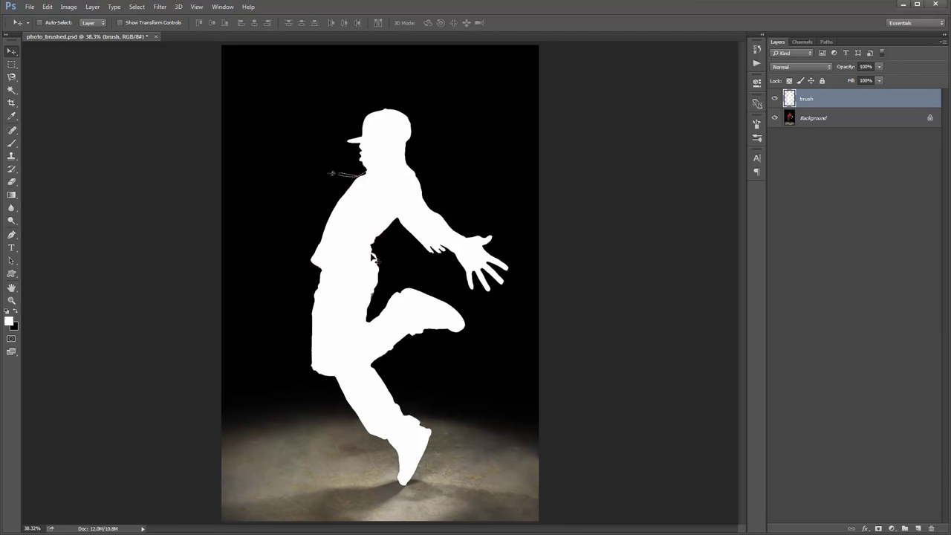
{"action": "left_click_drag", "start_coordinate": [374, 258], "coordinate": [407, 244]}
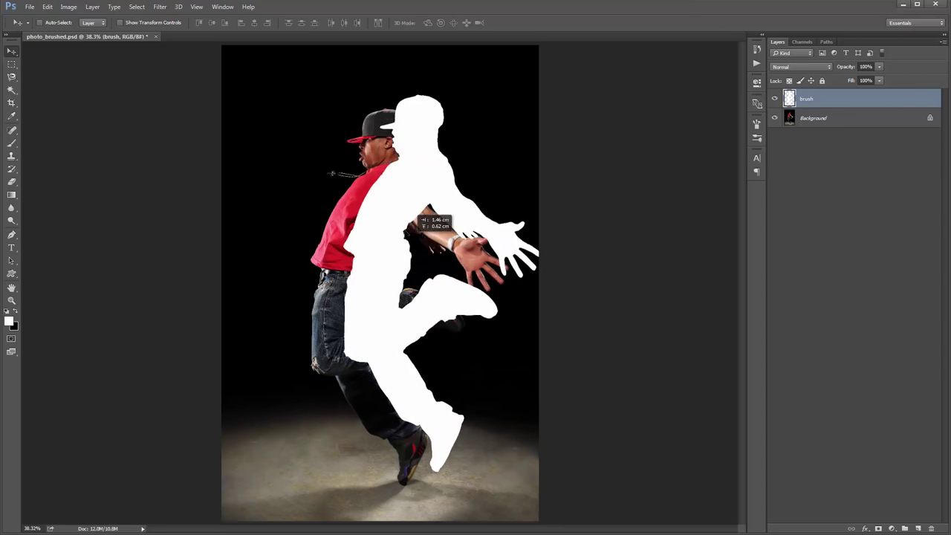
{"action": "left_click_drag", "start_coordinate": [412, 202], "coordinate": [380, 217]}
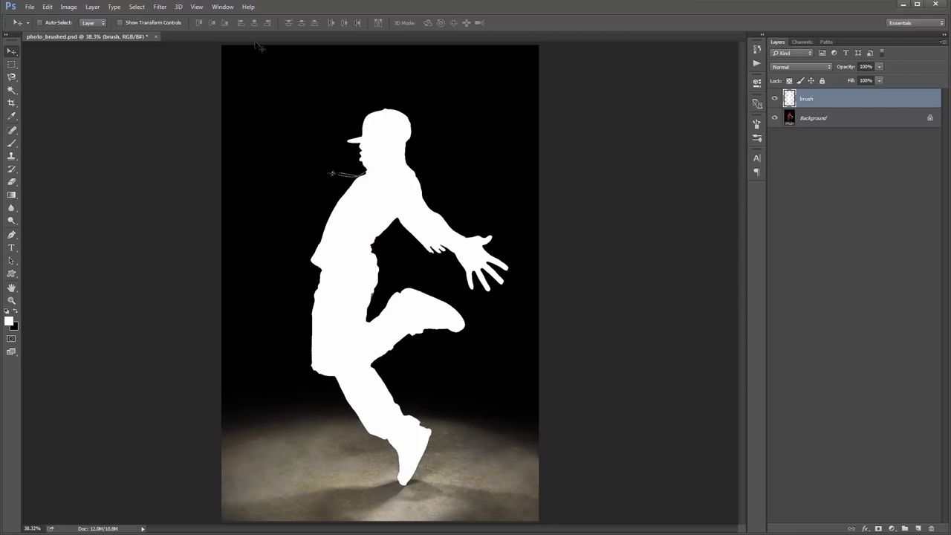
- Show the Actions panel and load the Shatter2.atn action set
{"action": "left_click", "coordinate": [223, 6]}
{"action": "left_click", "coordinate": [255, 80]}
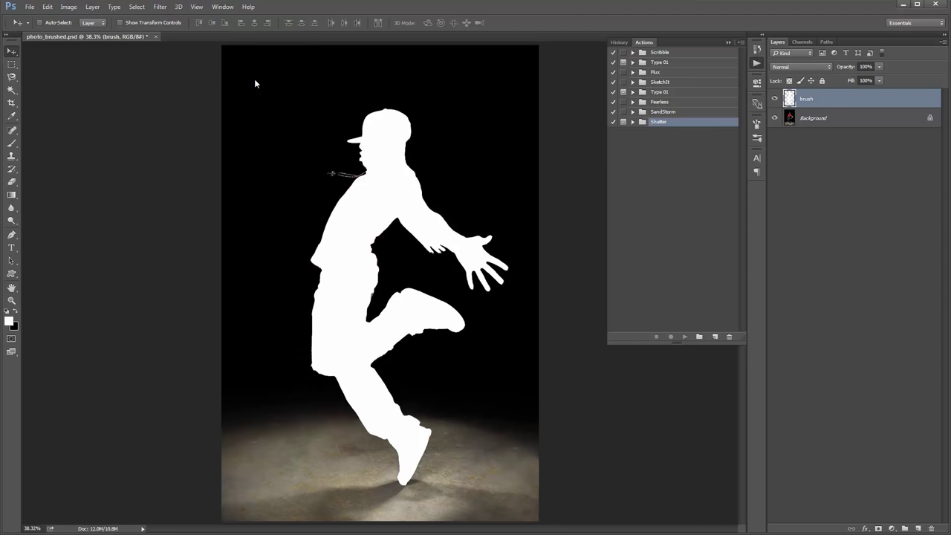
{"action": "left_click", "coordinate": [660, 122]}
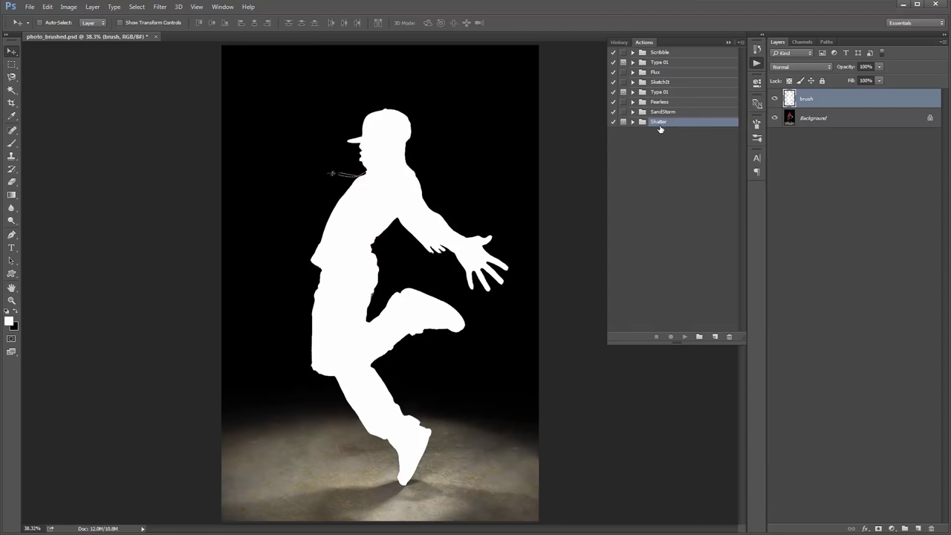
{"action": "left_click", "coordinate": [741, 44]}
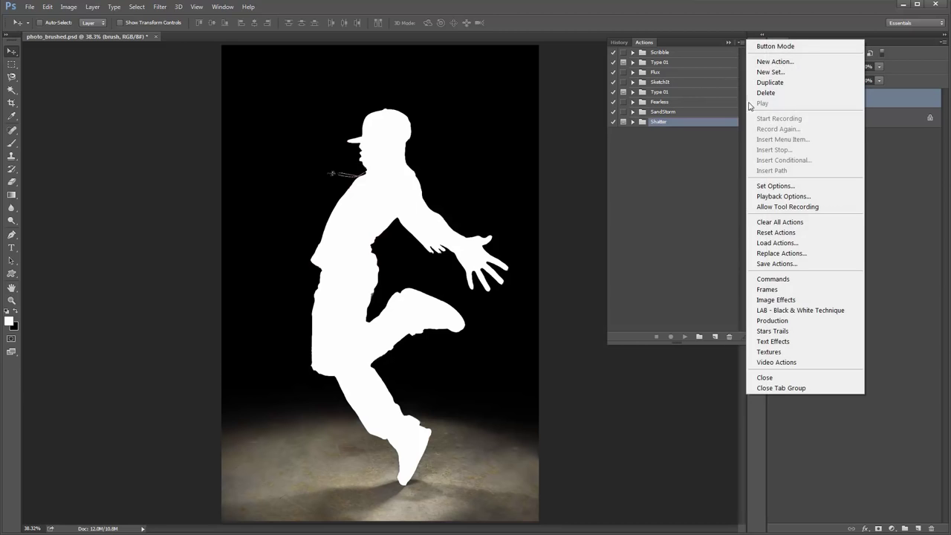
{"action": "left_click", "coordinate": [780, 243]}
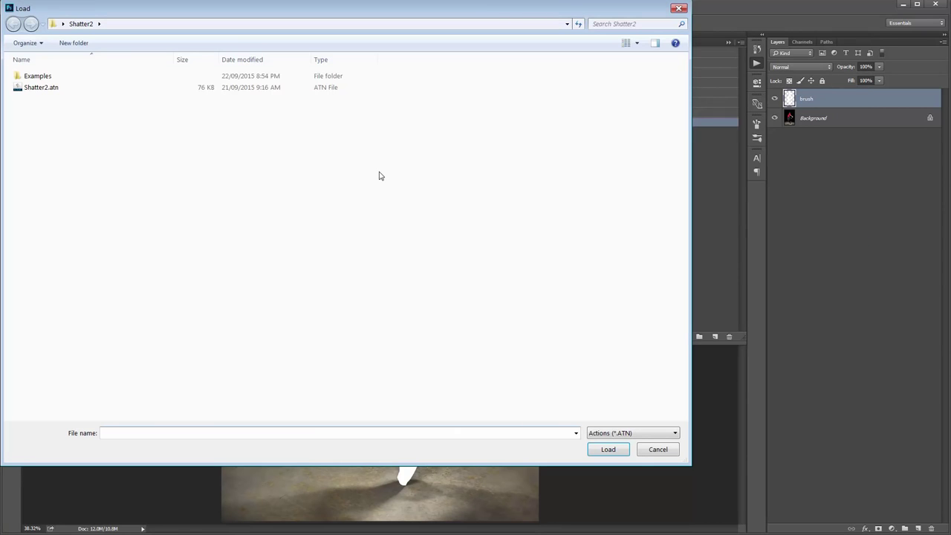
{"action": "double_click", "coordinate": [52, 88]}
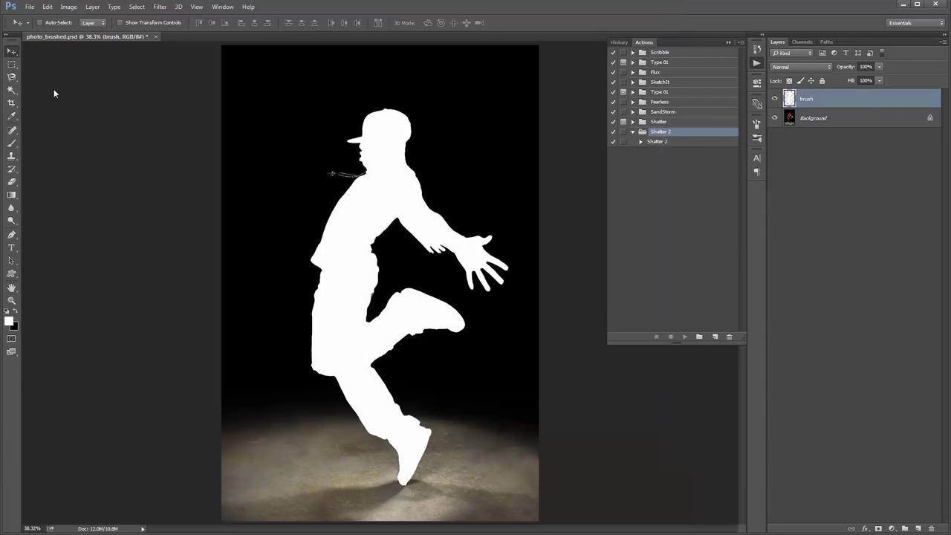
- Expand the Shatter 2 action to list its steps, starting with Purge and Reset Swatches
{"action": "left_click", "coordinate": [640, 142]}
{"action": "left_click", "coordinate": [640, 142]}
{"action": "left_click", "coordinate": [641, 143]}
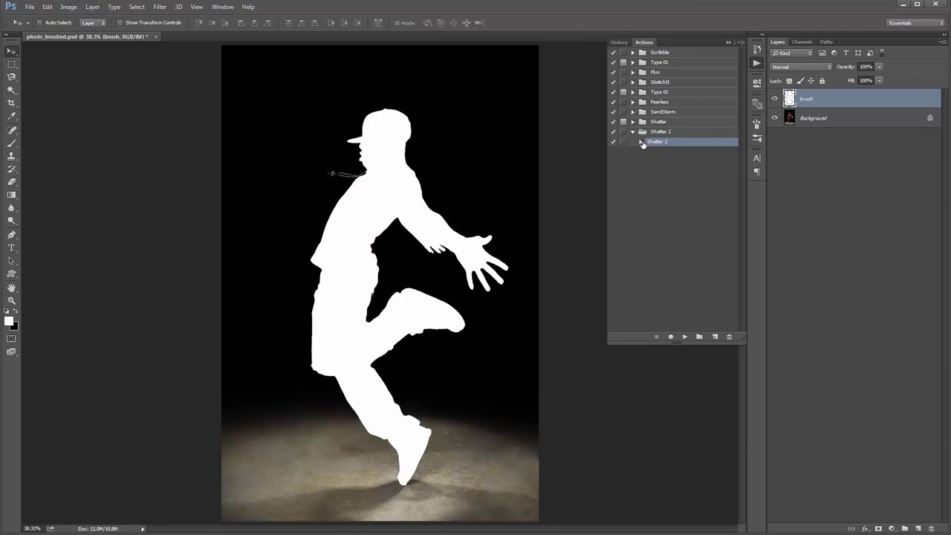
{"action": "left_click", "coordinate": [642, 143]}
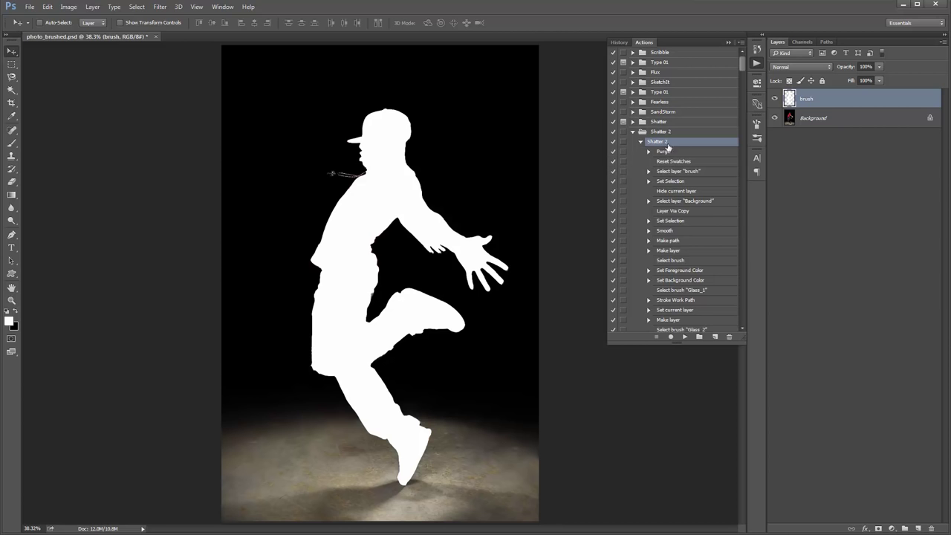
{"action": "mouse_move", "coordinate": [743, 62]}
{"action": "left_mouse_down"}
{"action": "mouse_move", "coordinate": [748, 317]}
{"action": "mouse_move", "coordinate": [742, 61]}
{"action": "left_mouse_up"}
- Lower the brush opacity to about 10%
{"action": "key", "text": "b"}
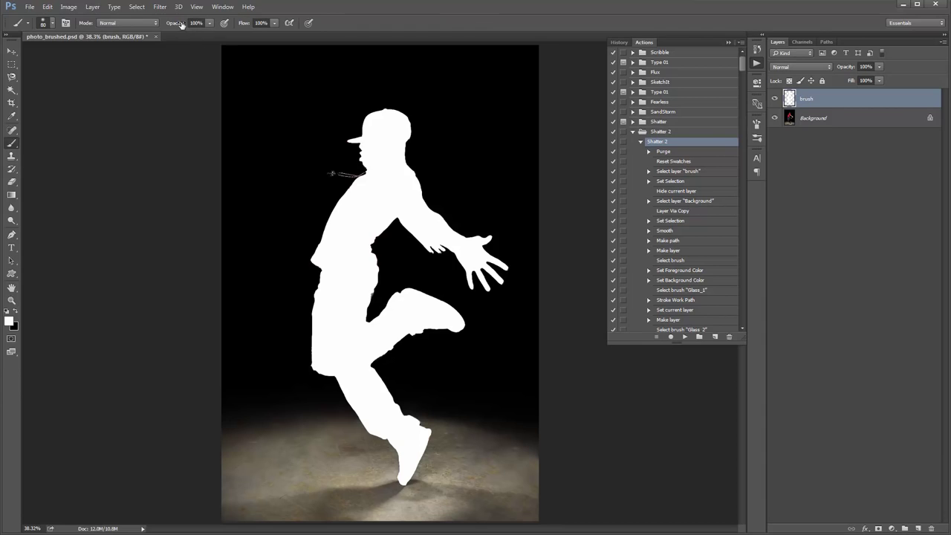
{"action": "left_click_drag", "start_coordinate": [181, 26], "coordinate": [177, 26]}
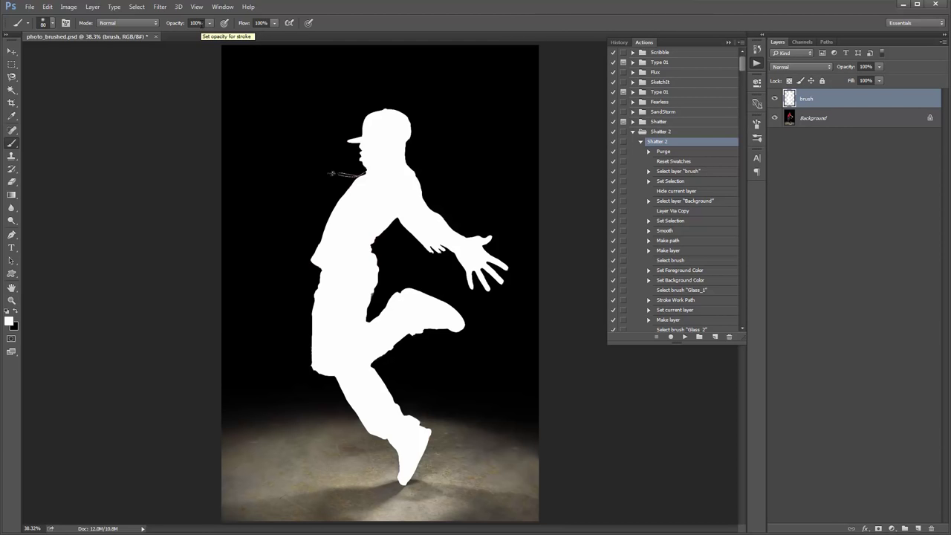
{"action": "left_click", "coordinate": [195, 22]}
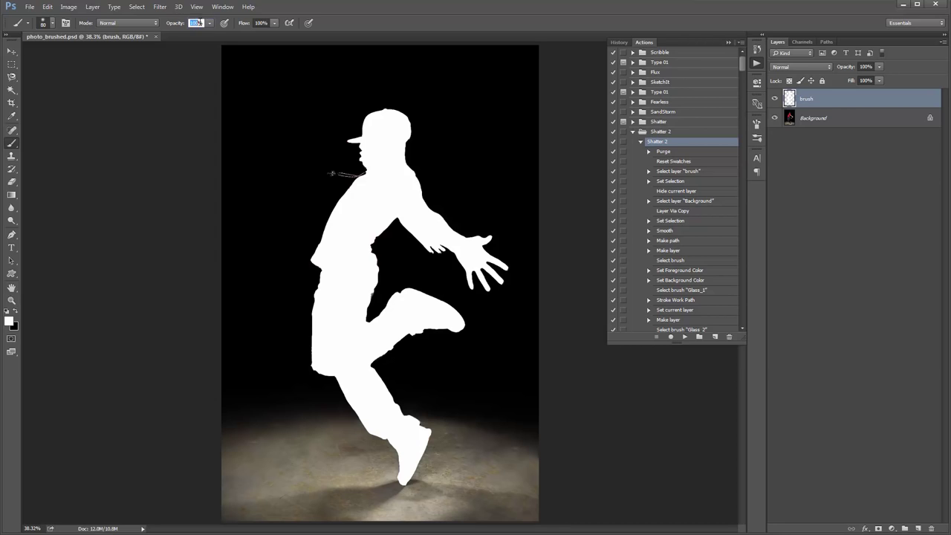
- With the Move tool active, play the Shatter 2 action on the dancer photo
{"action": "left_click", "coordinate": [12, 50]}
{"action": "left_click", "coordinate": [269, 98]}
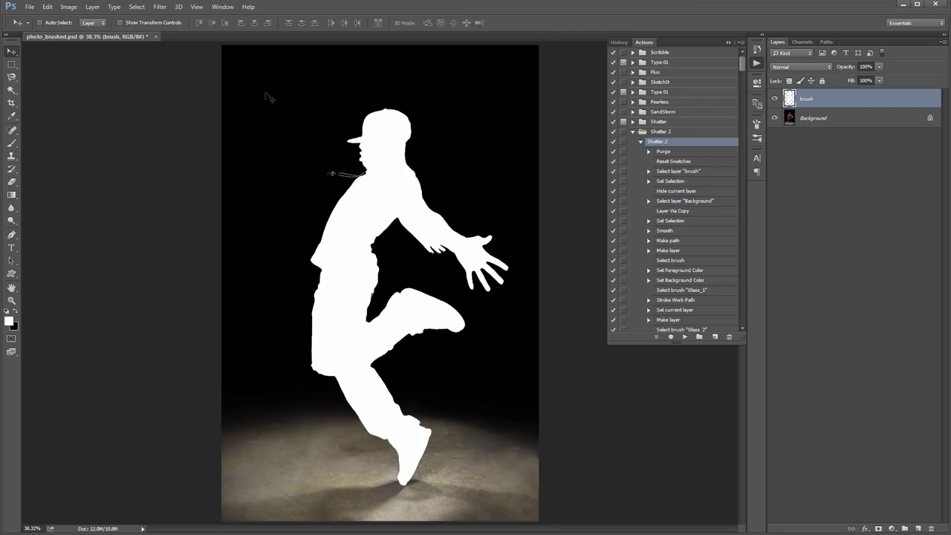
{"action": "left_click", "coordinate": [685, 336]}
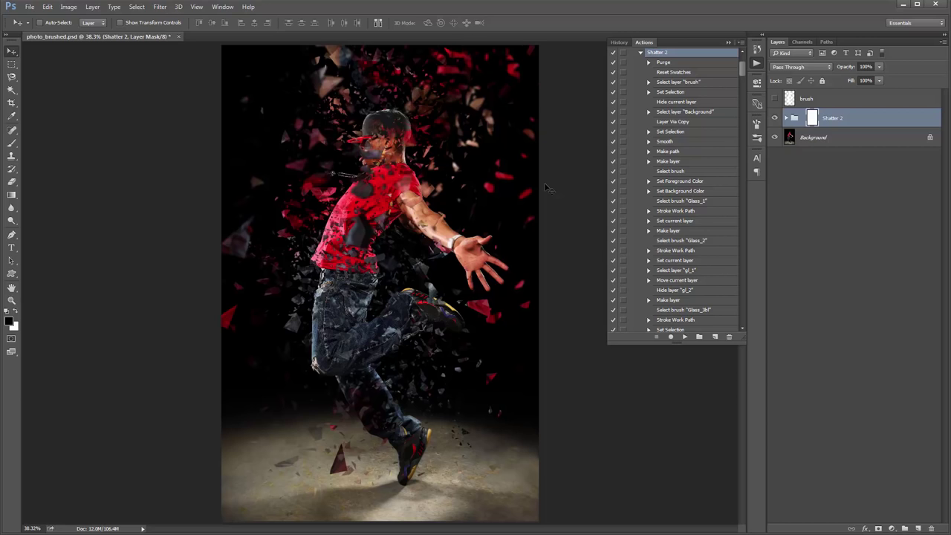
- Collapse the Shatter 2 action and its set, then tuck away the Actions and History panel
{"action": "scroll", "coordinate": [688, 122], "scroll_direction": "up", "scroll_amount": 1}
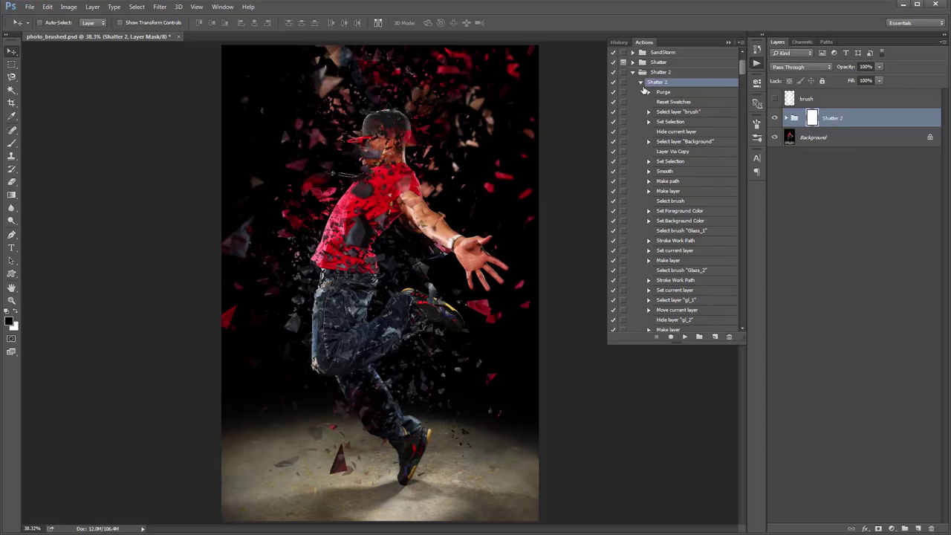
{"action": "left_click", "coordinate": [642, 82]}
{"action": "left_click", "coordinate": [632, 131]}
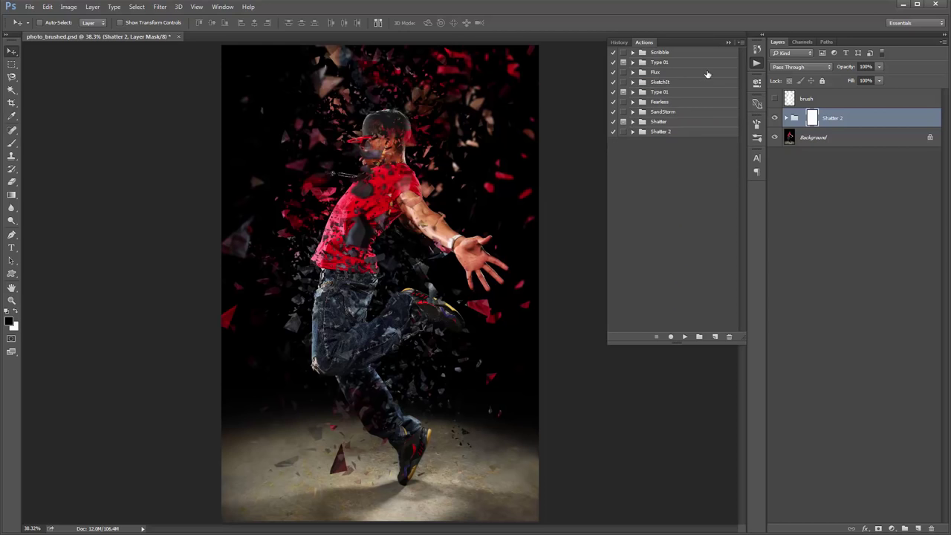
{"action": "left_click", "coordinate": [727, 42]}
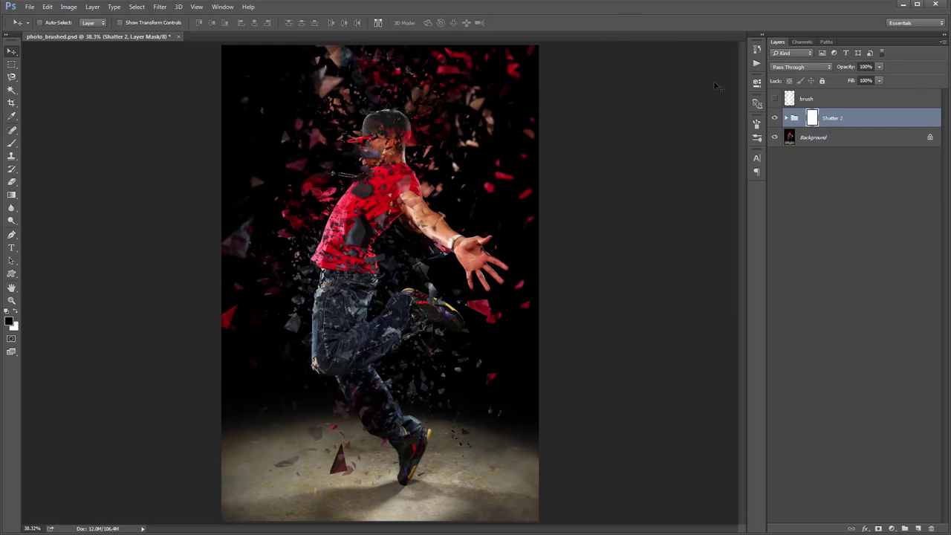
- Toggle the white dancer silhouette on the brush layer to compare, leaving it hidden
{"action": "left_click", "coordinate": [775, 98]}
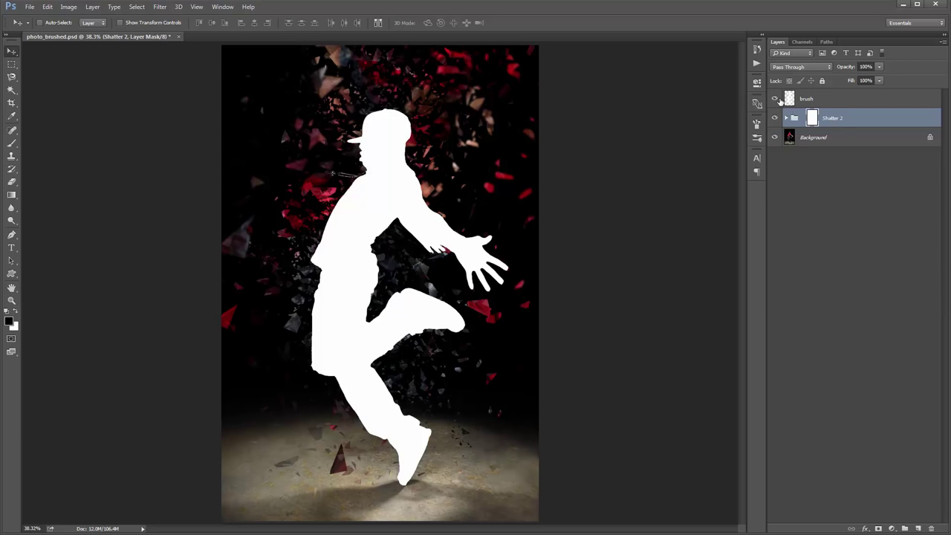
{"action": "left_click", "coordinate": [774, 99]}
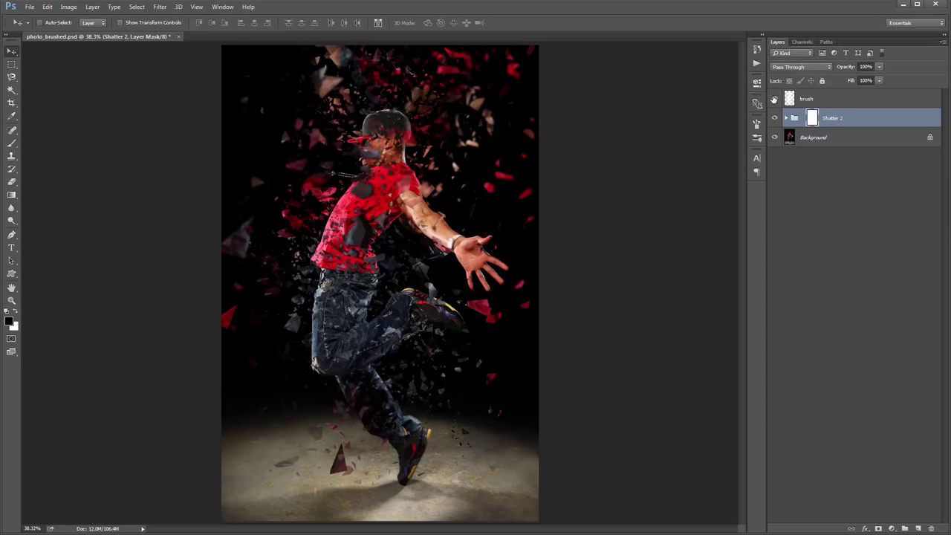
{"action": "left_click", "coordinate": [774, 99]}
{"action": "left_click", "coordinate": [774, 99]}
{"action": "left_click", "coordinate": [859, 104]}
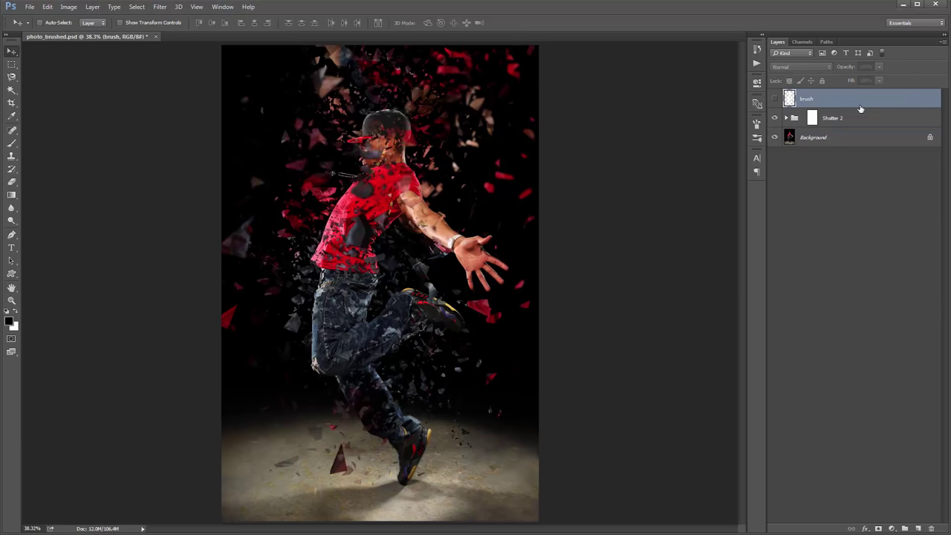
- Expand the Shatter 2 group, collapse its Glass group, and select Overall Saturation
{"action": "left_click", "coordinate": [786, 118]}
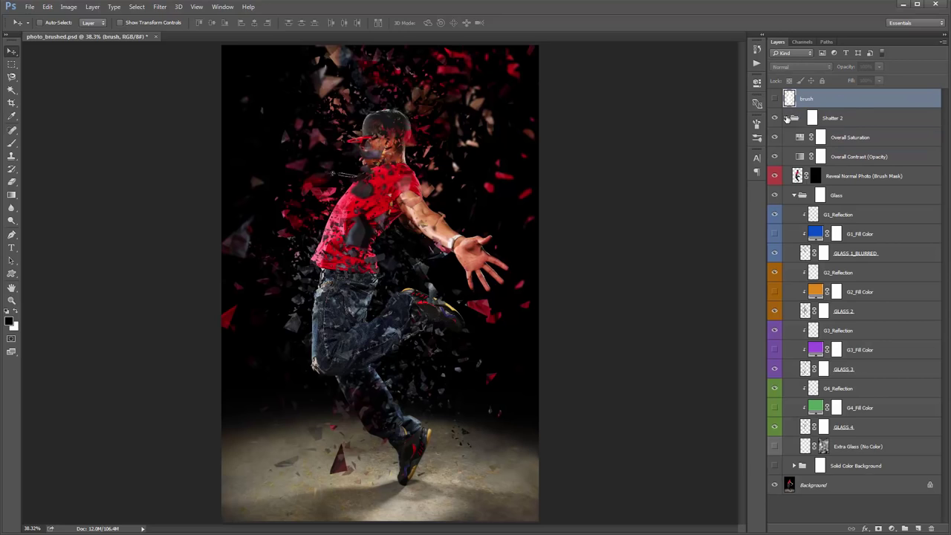
{"action": "left_click", "coordinate": [845, 119]}
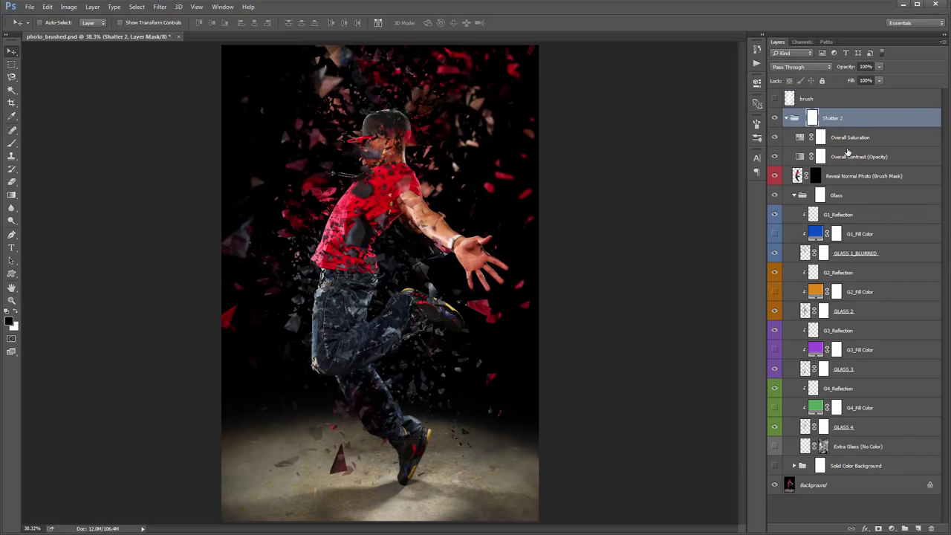
{"action": "left_click", "coordinate": [794, 196]}
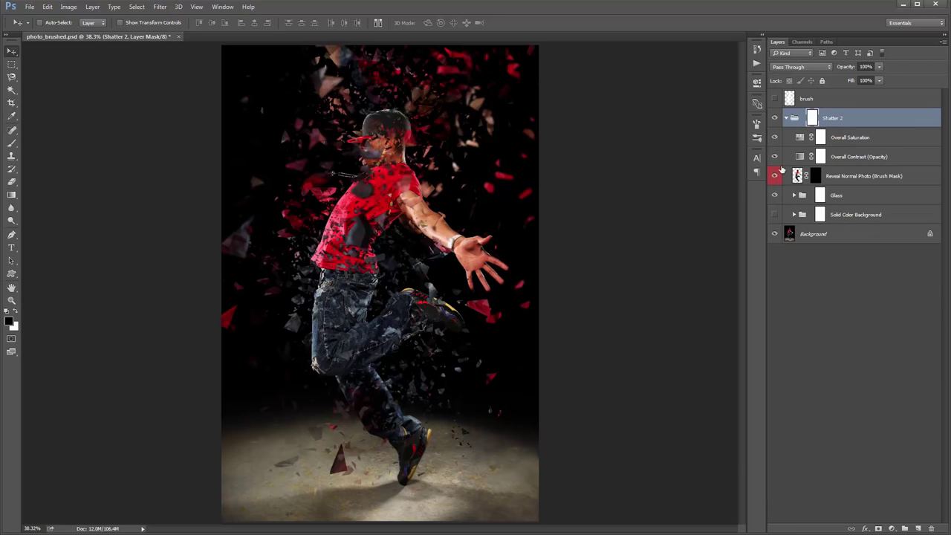
{"action": "left_click", "coordinate": [835, 141]}
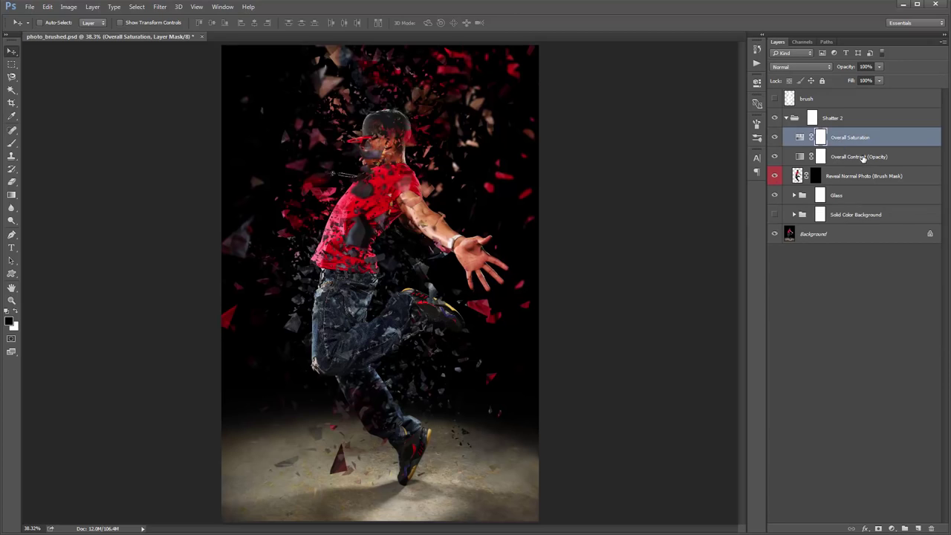
- Compare the image with Overall Saturation and Overall Contrast (Opacity) hidden and shown, leaving both visible
{"action": "left_click", "coordinate": [864, 160]}
{"action": "left_click", "coordinate": [853, 146]}
{"action": "left_click", "coordinate": [775, 138]}
{"action": "left_click", "coordinate": [775, 137]}
{"action": "left_click", "coordinate": [775, 157]}
{"action": "left_click", "coordinate": [844, 139]}
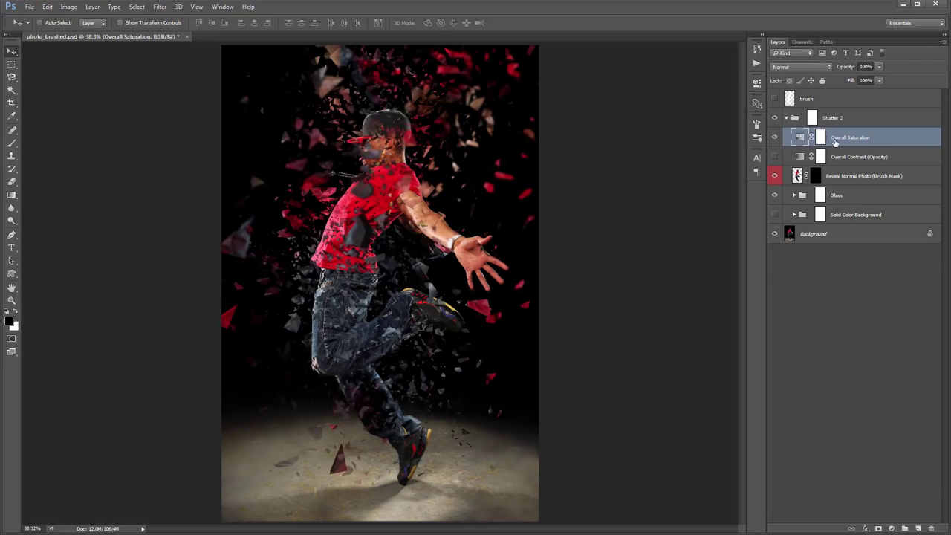
{"action": "left_click", "coordinate": [774, 138]}
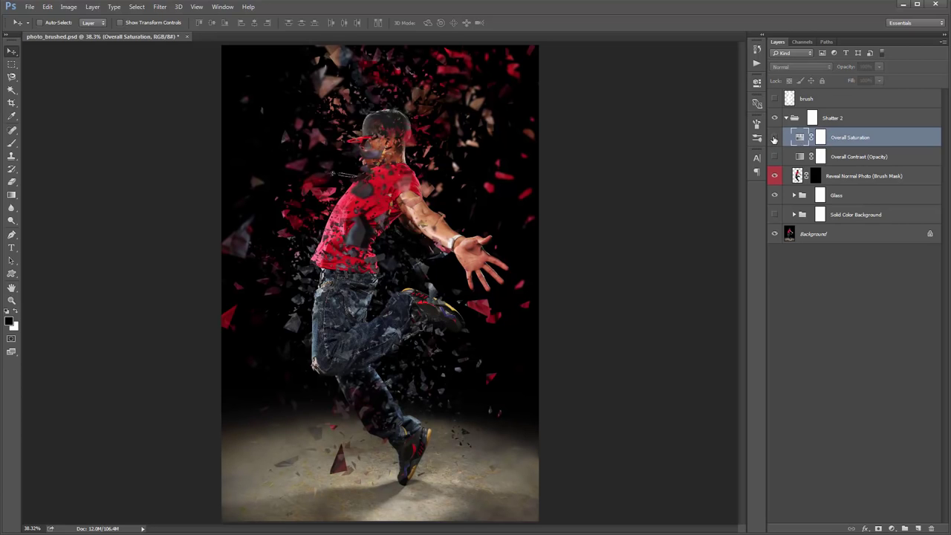
{"action": "left_click", "coordinate": [774, 139]}
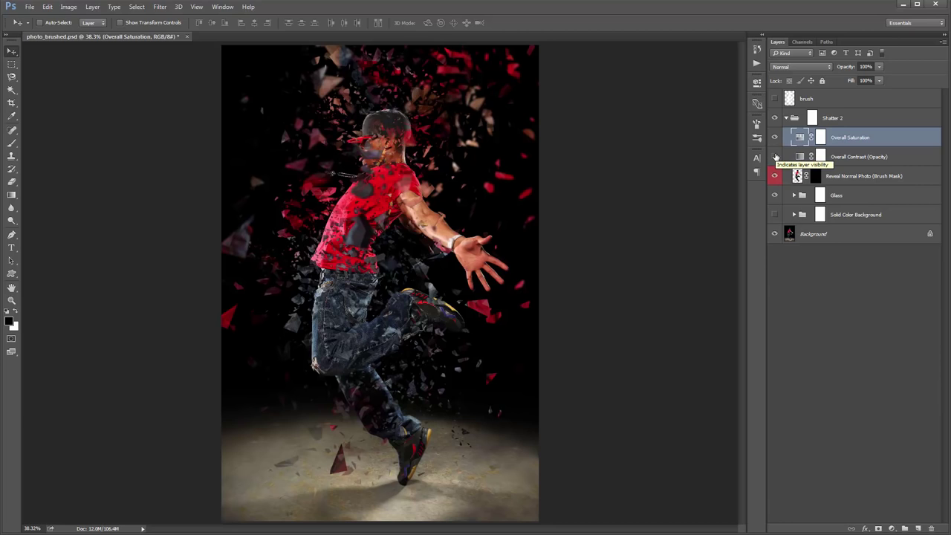
{"action": "left_click", "coordinate": [775, 157]}
{"action": "left_click", "coordinate": [775, 157]}
{"action": "left_click", "coordinate": [775, 157]}
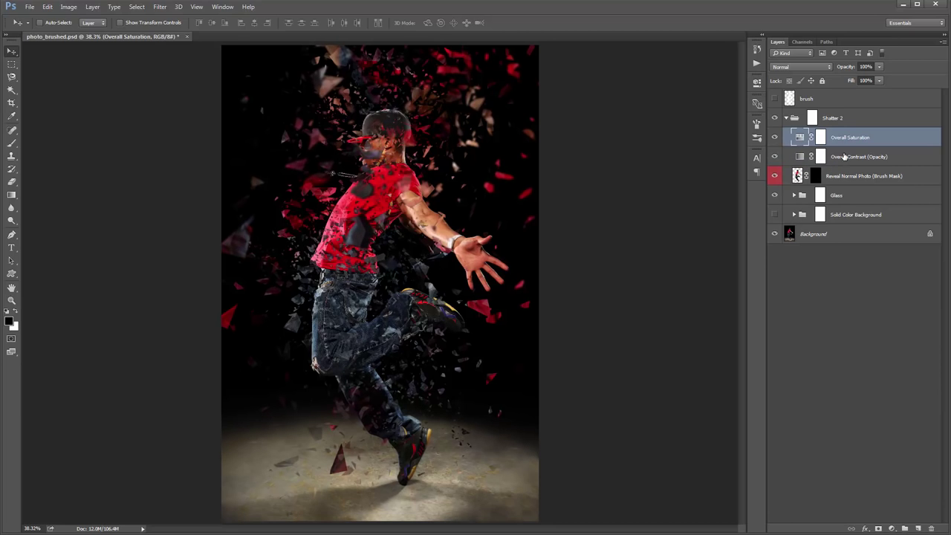
- Lower the Overall Contrast (Opacity) layer's opacity slightly, then select Reveal Normal Photo (Brush Mask)
{"action": "left_click", "coordinate": [853, 156]}
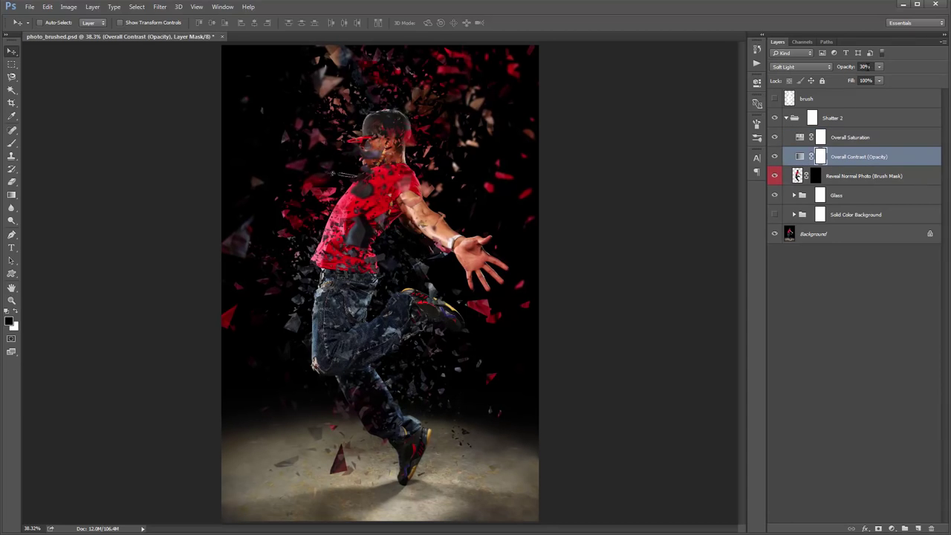
{"action": "left_click", "coordinate": [879, 67]}
{"action": "left_click_drag", "start_coordinate": [884, 75], "coordinate": [881, 75]}
{"action": "left_click", "coordinate": [894, 158]}
{"action": "left_click", "coordinate": [889, 141]}
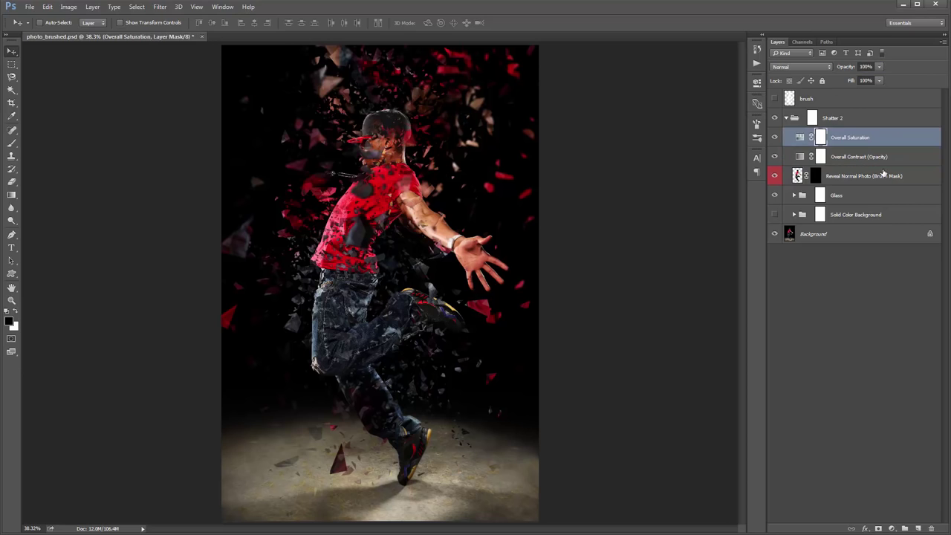
{"action": "left_click", "coordinate": [882, 173]}
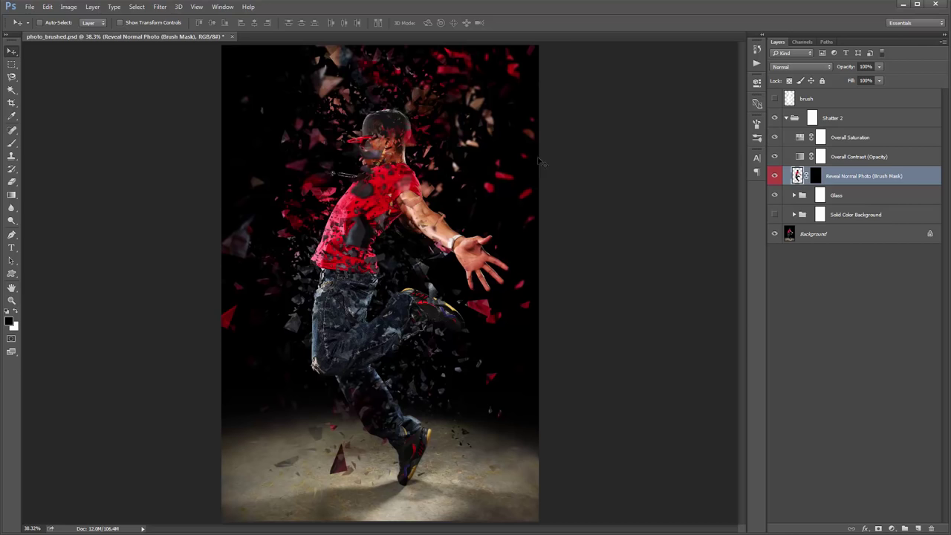
- On the Reveal Normal Photo mask, set up a white 300 px soft brush
{"action": "left_click", "coordinate": [815, 179]}
{"action": "left_click", "coordinate": [17, 312]}
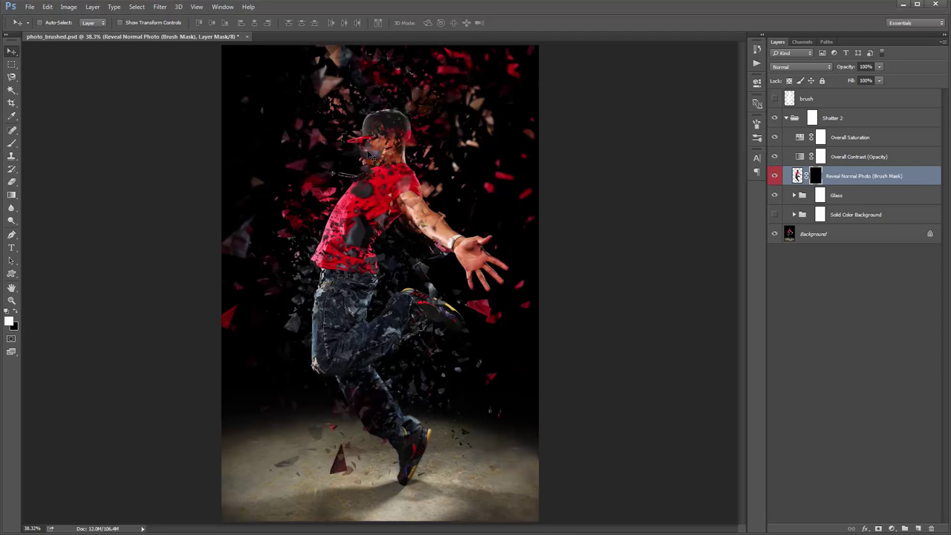
{"action": "key", "text": "b"}
{"action": "right_click", "coordinate": [368, 152]}
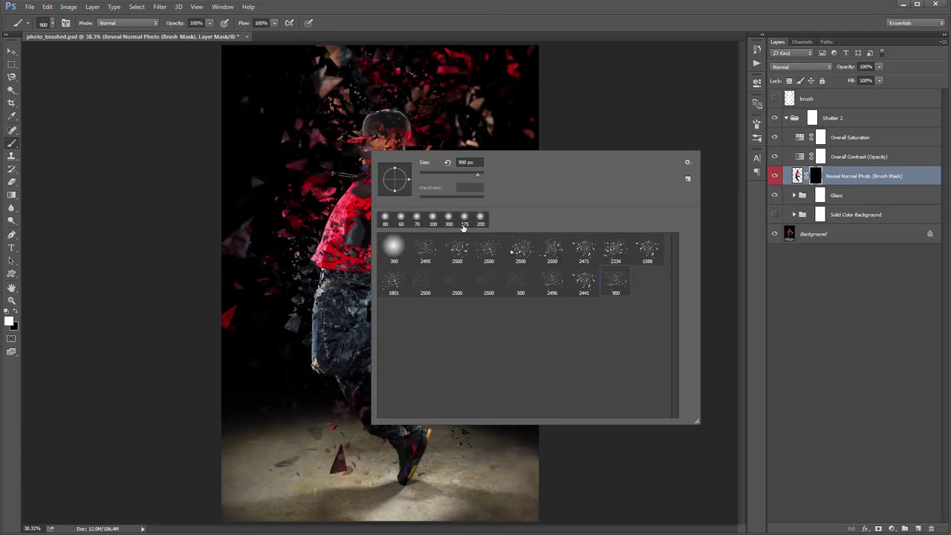
{"action": "double_click", "coordinate": [392, 252]}
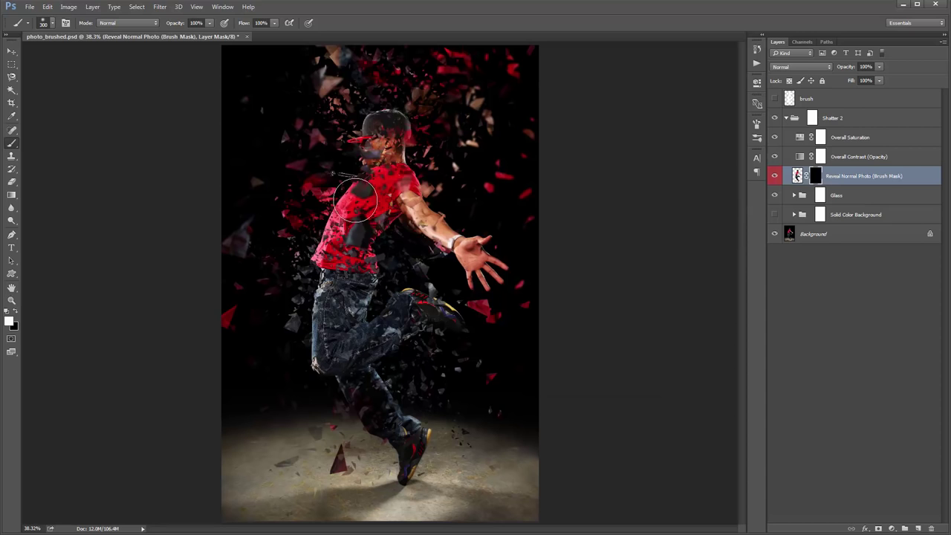
- Paint the normal photo back over the dancer's cap and face, using the silhouette as a guide
{"action": "mouse_move", "coordinate": [356, 200]}
{"action": "left_mouse_down"}
{"action": "mouse_move", "coordinate": [373, 269]}
{"action": "mouse_move", "coordinate": [323, 256]}
{"action": "mouse_move", "coordinate": [410, 221]}
{"action": "mouse_move", "coordinate": [364, 250]}
{"action": "mouse_move", "coordinate": [479, 267]}
{"action": "mouse_move", "coordinate": [329, 286]}
{"action": "mouse_move", "coordinate": [462, 325]}
{"action": "mouse_move", "coordinate": [309, 352]}
{"action": "mouse_move", "coordinate": [471, 334]}
{"action": "mouse_move", "coordinate": [318, 354]}
{"action": "mouse_move", "coordinate": [479, 451]}
{"action": "mouse_move", "coordinate": [342, 445]}
{"action": "mouse_move", "coordinate": [367, 381]}
{"action": "left_mouse_up"}
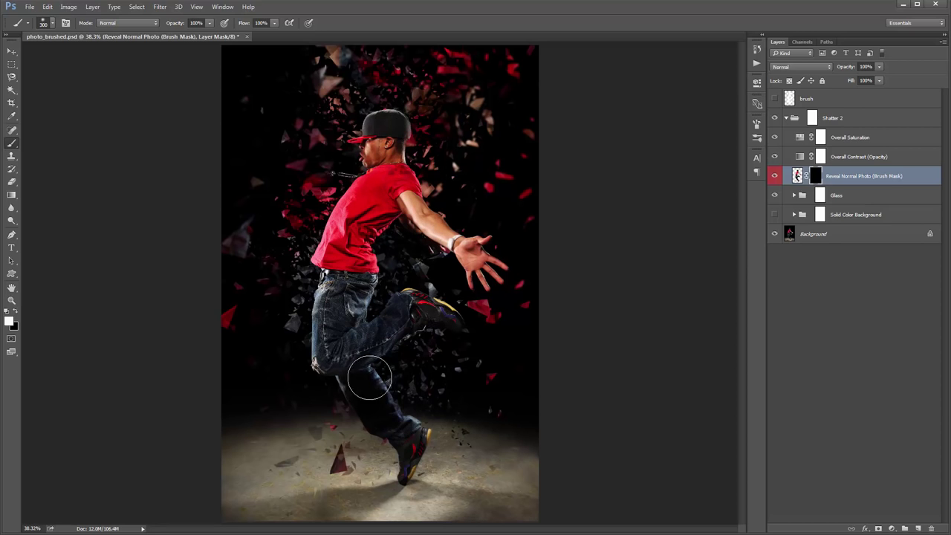
{"action": "key", "text": "ctrl+BackSpace"}
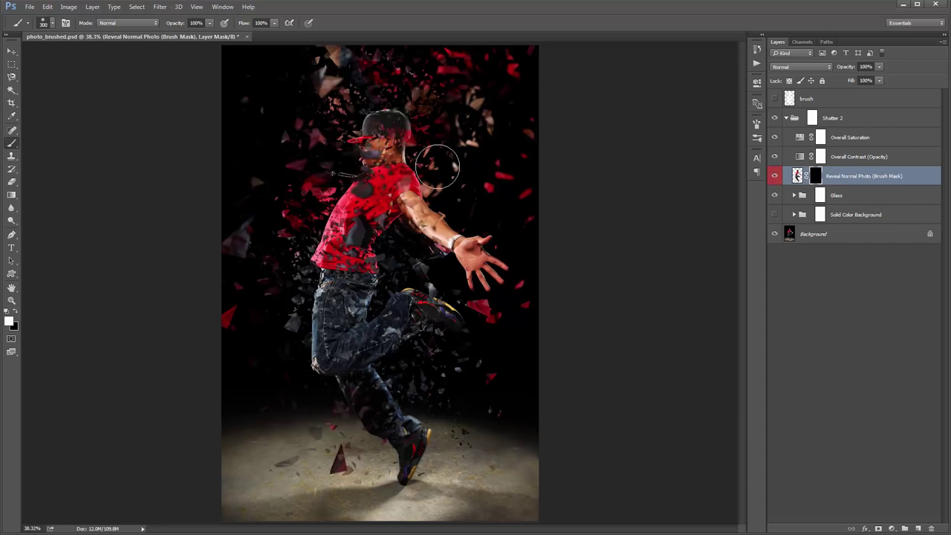
{"action": "left_click", "coordinate": [774, 99]}
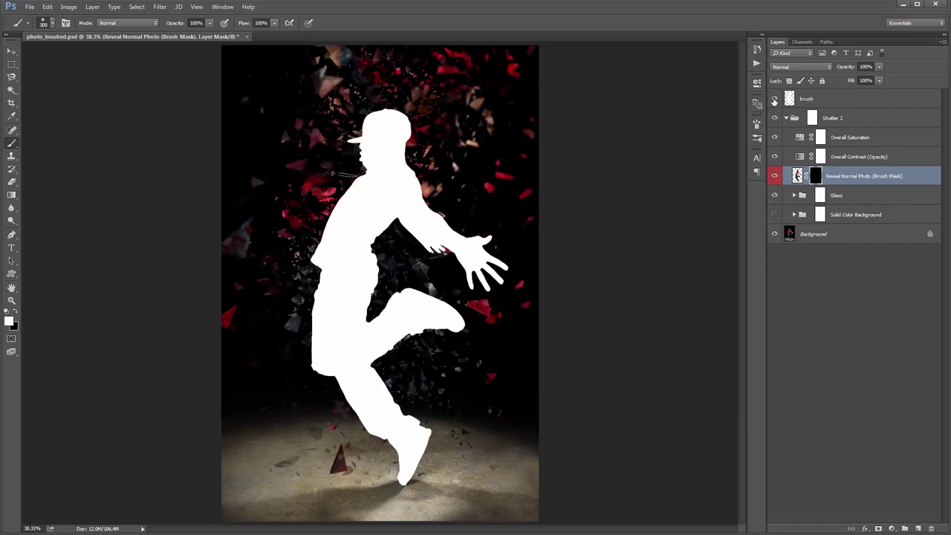
{"action": "left_click", "coordinate": [774, 99]}
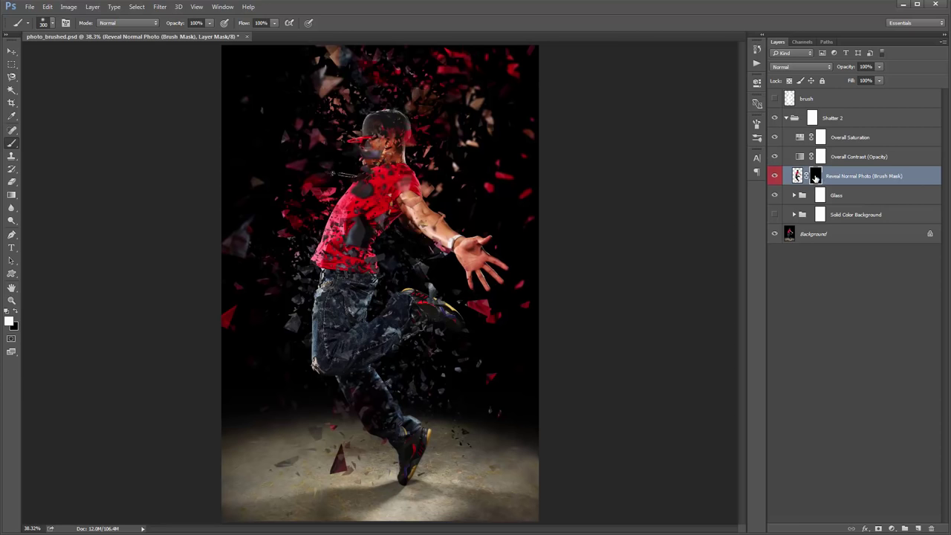
{"action": "left_click_drag", "start_coordinate": [379, 148], "coordinate": [391, 127]}
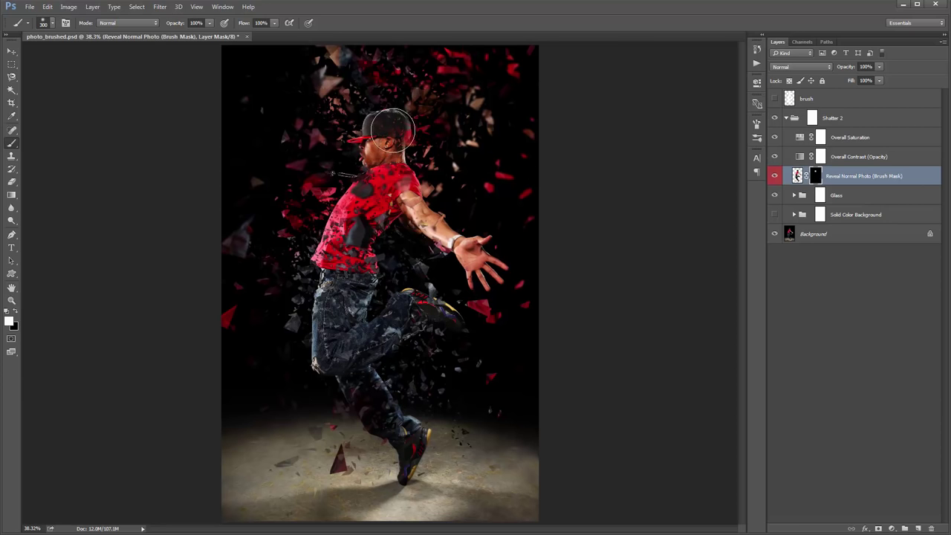
{"action": "key", "text": "v"}
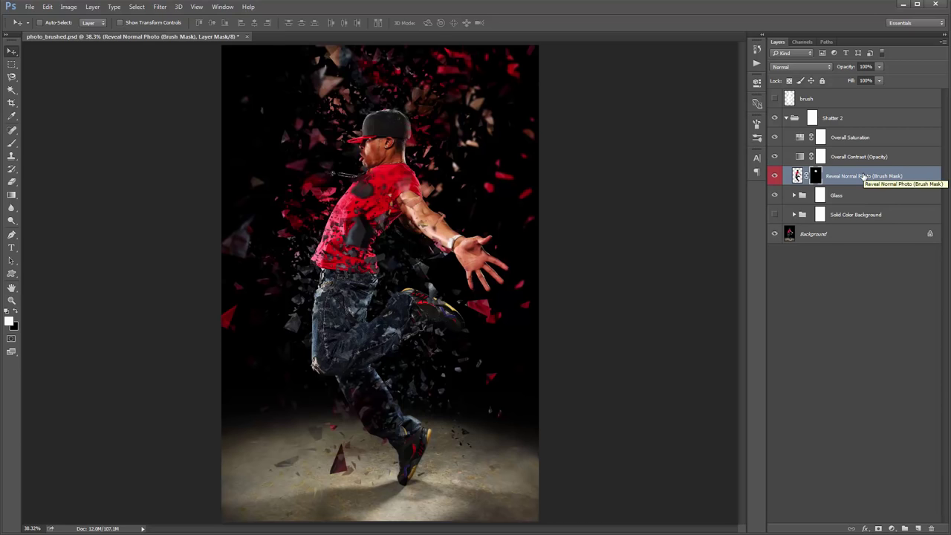
- Compare the image with the Glass group hidden and shown, then expand it and select GLASS 1_BLURRED
{"action": "left_click", "coordinate": [797, 176]}
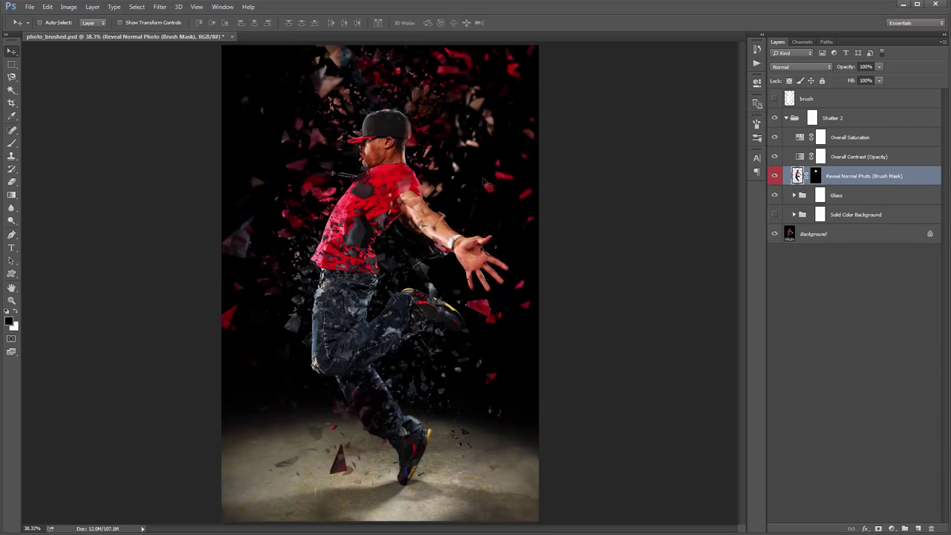
{"action": "left_click", "coordinate": [865, 199]}
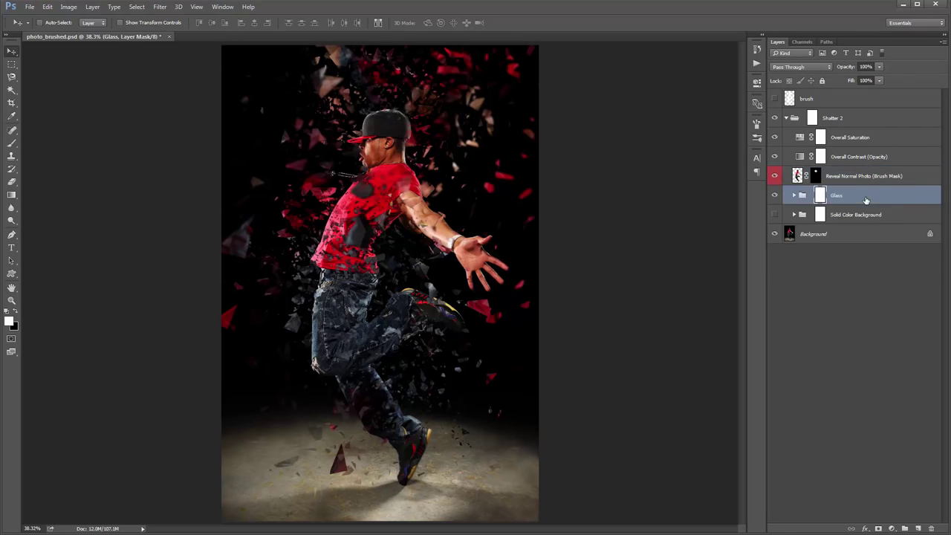
{"action": "left_click", "coordinate": [775, 196]}
{"action": "left_click", "coordinate": [775, 196]}
{"action": "left_click", "coordinate": [775, 196]}
{"action": "left_click", "coordinate": [775, 196]}
{"action": "left_click", "coordinate": [793, 195]}
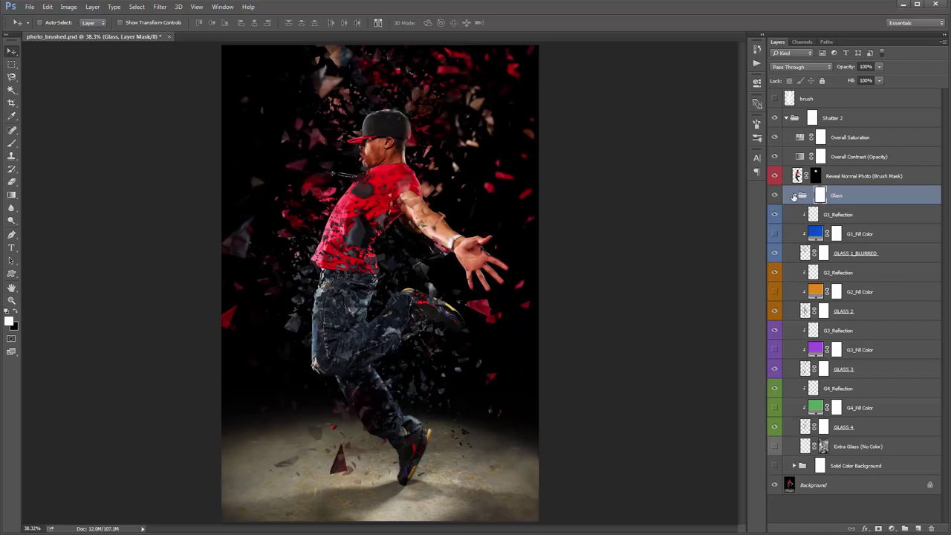
{"action": "left_click", "coordinate": [866, 252]}
- Drag the GLASS 1_BLURRED shards in two small nudges to a slightly new position
{"action": "left_click", "coordinate": [861, 311], "text": "ctrl"}
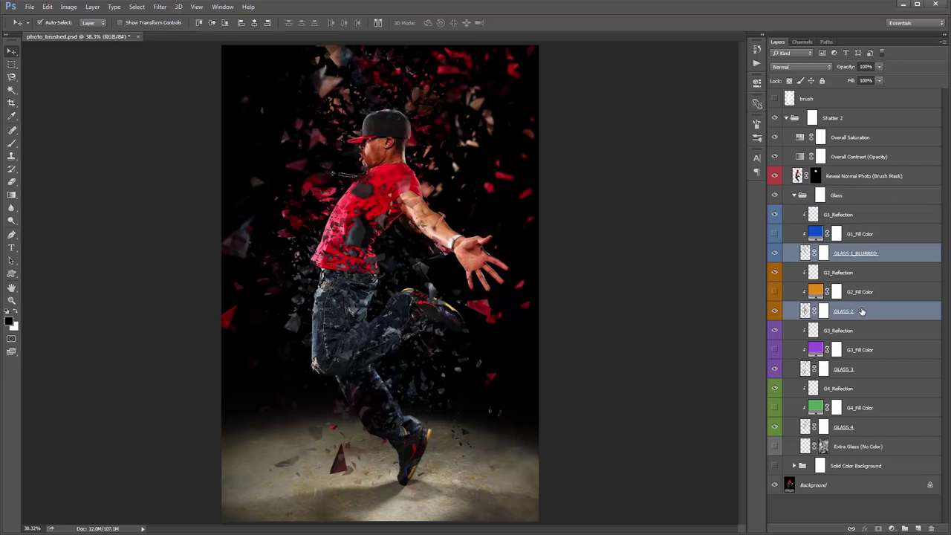
{"action": "left_click", "coordinate": [860, 368], "text": "ctrl"}
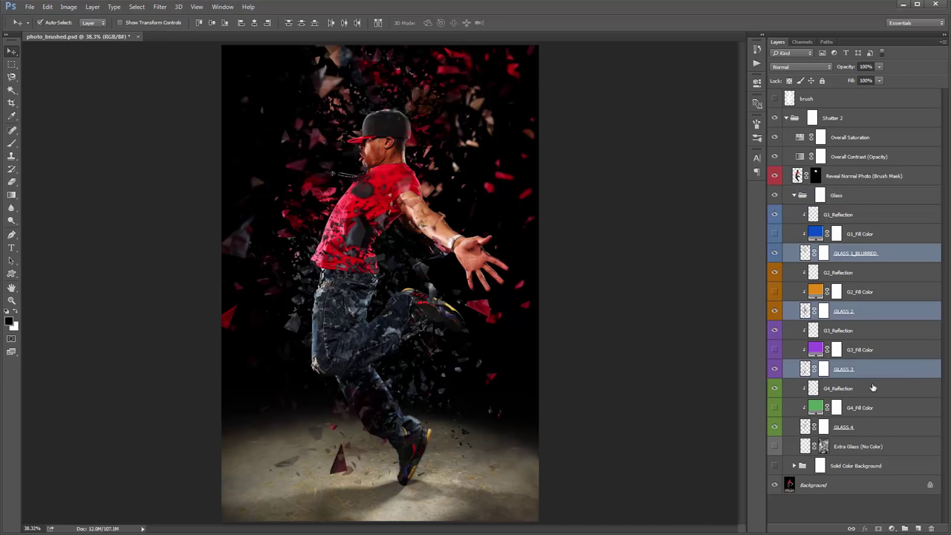
{"action": "left_click", "coordinate": [872, 428], "text": "ctrl"}
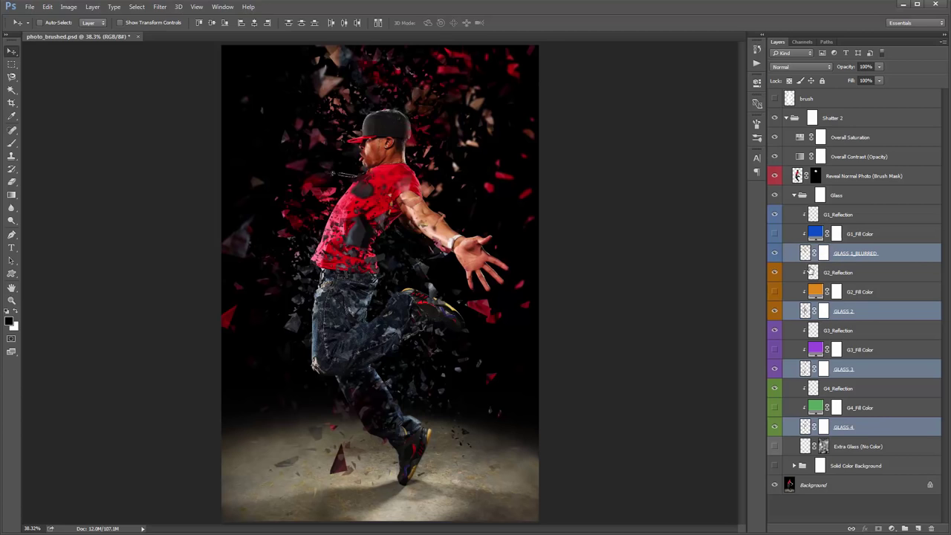
{"action": "left_click", "coordinate": [854, 254]}
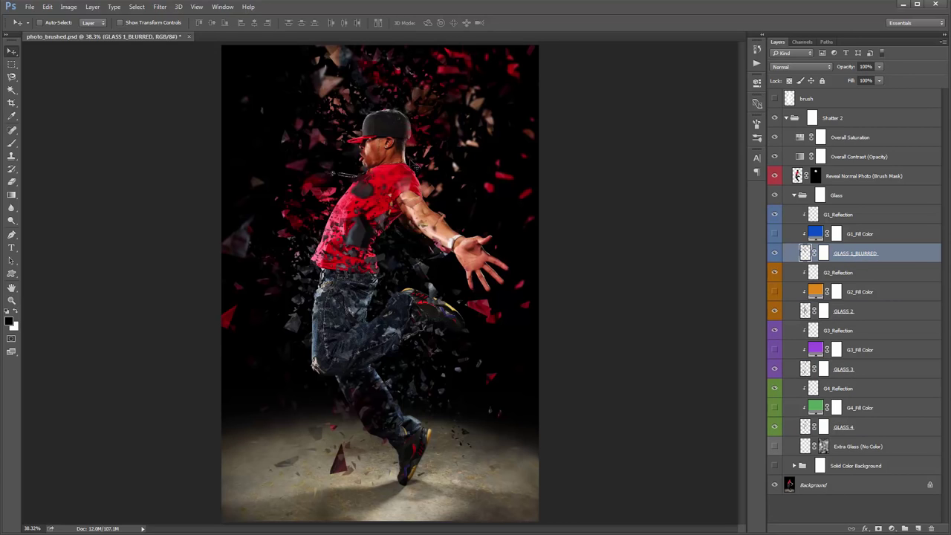
{"action": "mouse_move", "coordinate": [394, 145]}
{"action": "left_mouse_down"}
{"action": "mouse_move", "coordinate": [367, 143]}
{"action": "mouse_move", "coordinate": [415, 149]}
{"action": "mouse_move", "coordinate": [416, 130]}
{"action": "mouse_move", "coordinate": [377, 141]}
{"action": "left_mouse_up"}
{"action": "left_click_drag", "start_coordinate": [521, 210], "coordinate": [373, 152]}
- View the Reveal Normal Photo mask on its own, then return to the composite
{"action": "left_click", "coordinate": [844, 177]}
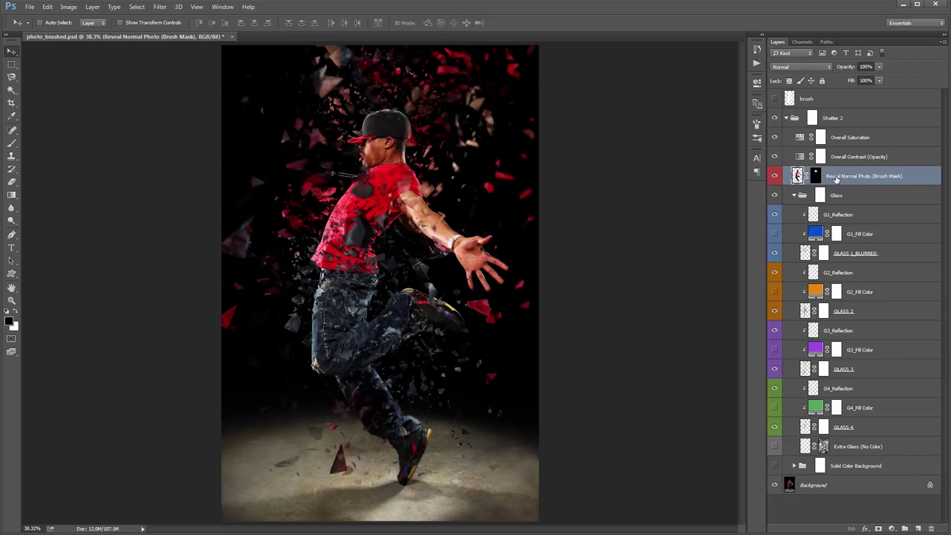
{"action": "left_click", "coordinate": [816, 177], "text": "alt"}
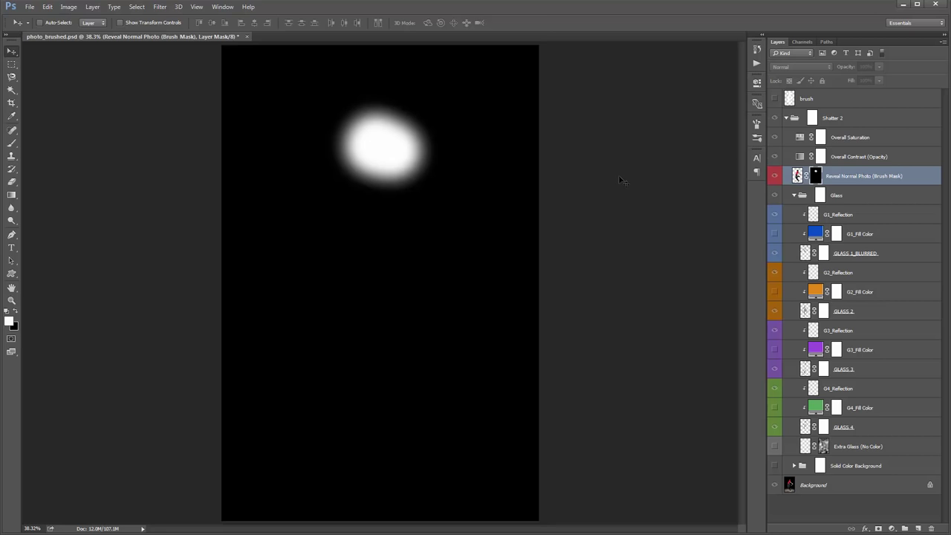
{"action": "left_click", "coordinate": [797, 176]}
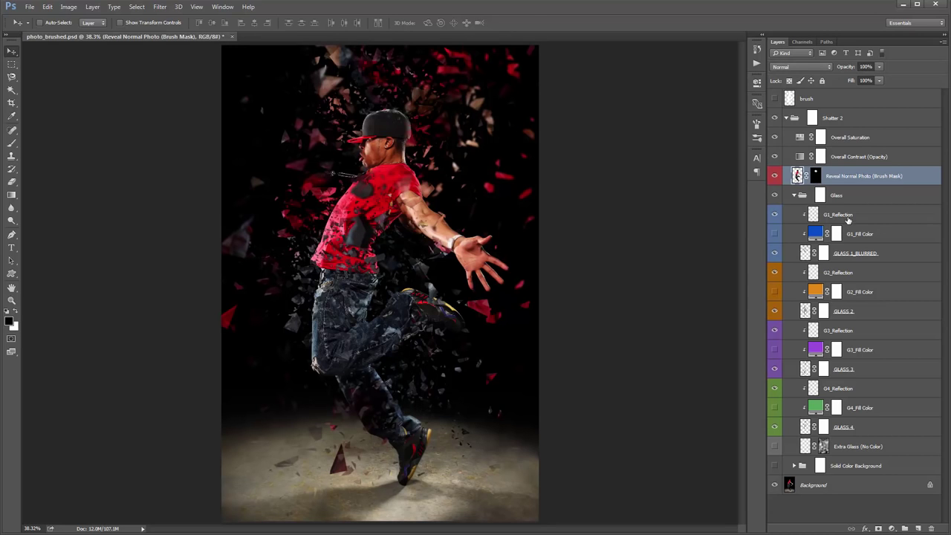
{"action": "left_click", "coordinate": [855, 251]}
- Select G1_Reflection alone and drag its 18%-opacity highlights in two small nudges
{"action": "left_click", "coordinate": [844, 216]}
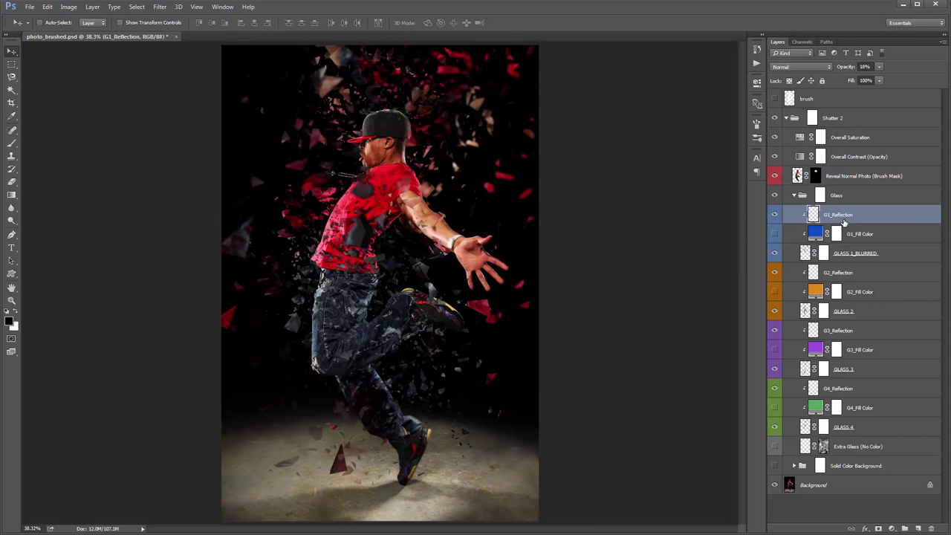
{"action": "left_click", "coordinate": [854, 310]}
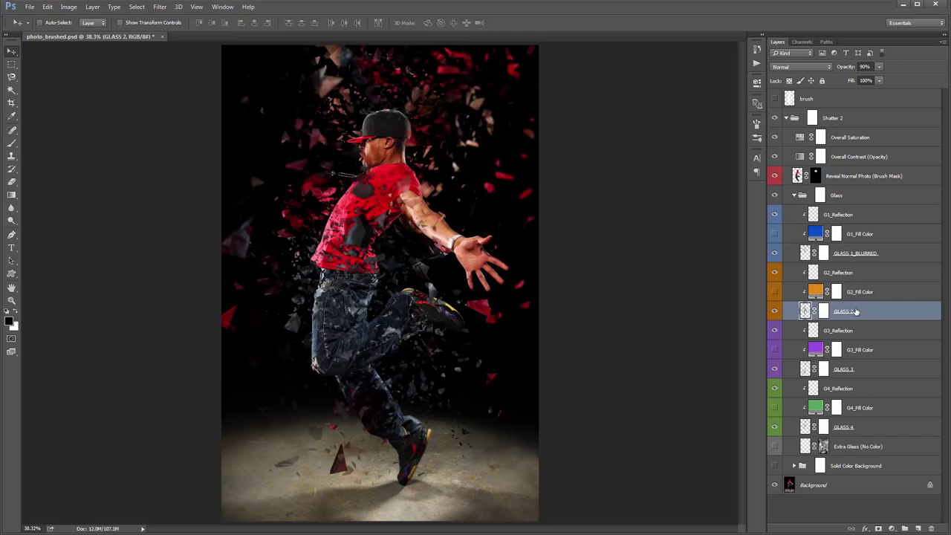
{"action": "left_click", "coordinate": [851, 372], "text": "ctrl"}
{"action": "left_click", "coordinate": [860, 428], "text": "ctrl"}
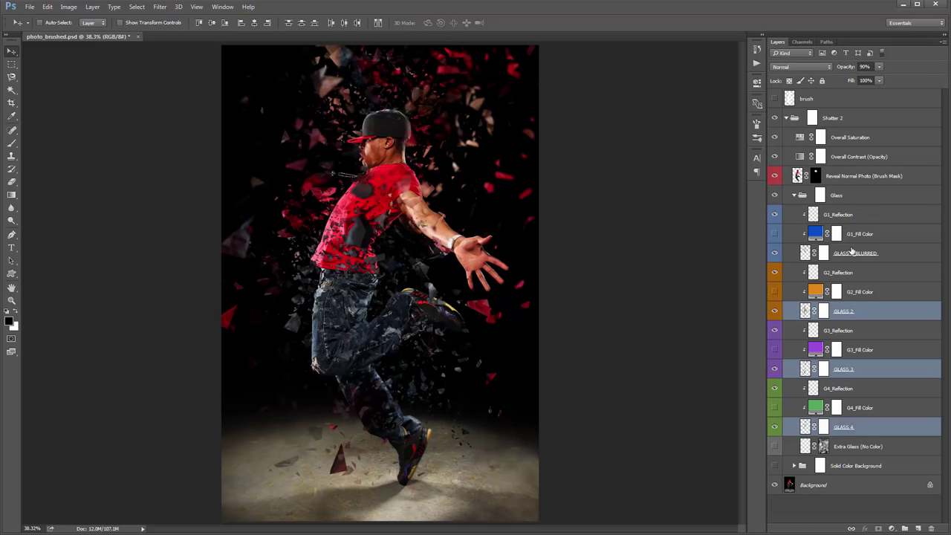
{"action": "left_click", "coordinate": [846, 215]}
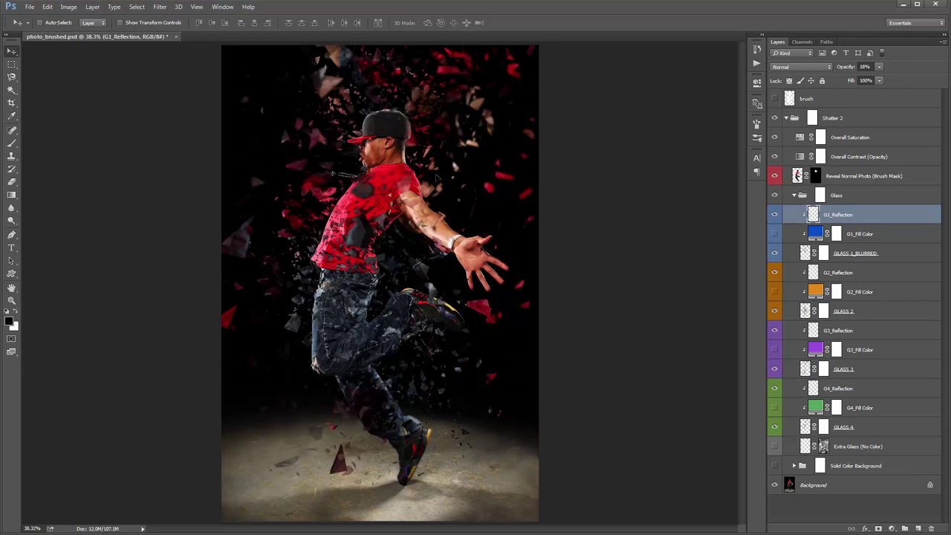
{"action": "left_click_drag", "start_coordinate": [440, 180], "coordinate": [455, 202]}
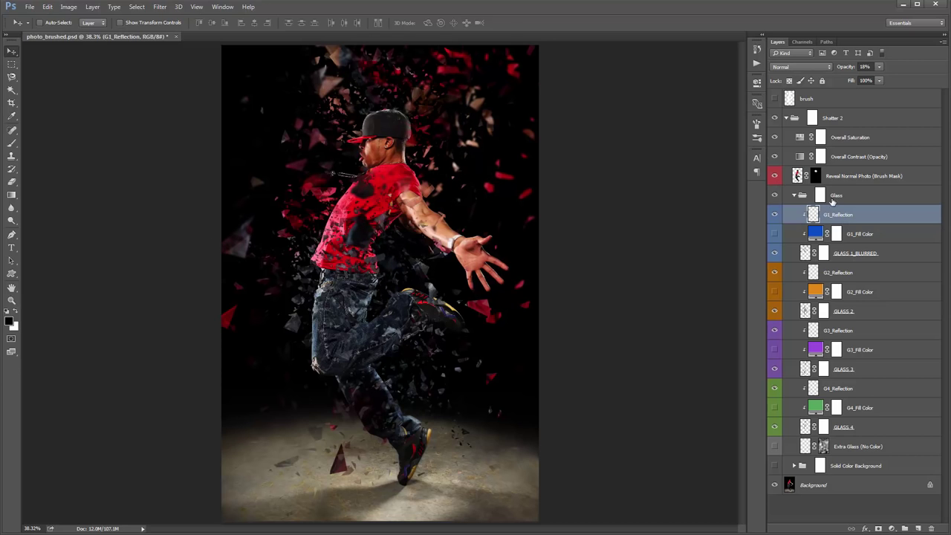
{"action": "left_click_drag", "start_coordinate": [546, 208], "coordinate": [534, 191]}
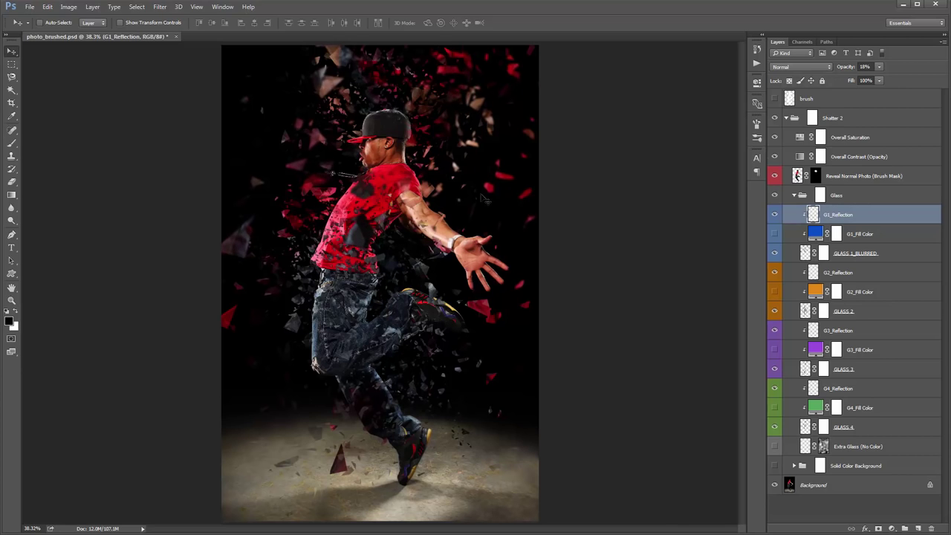
{"action": "left_click", "coordinate": [859, 235]}
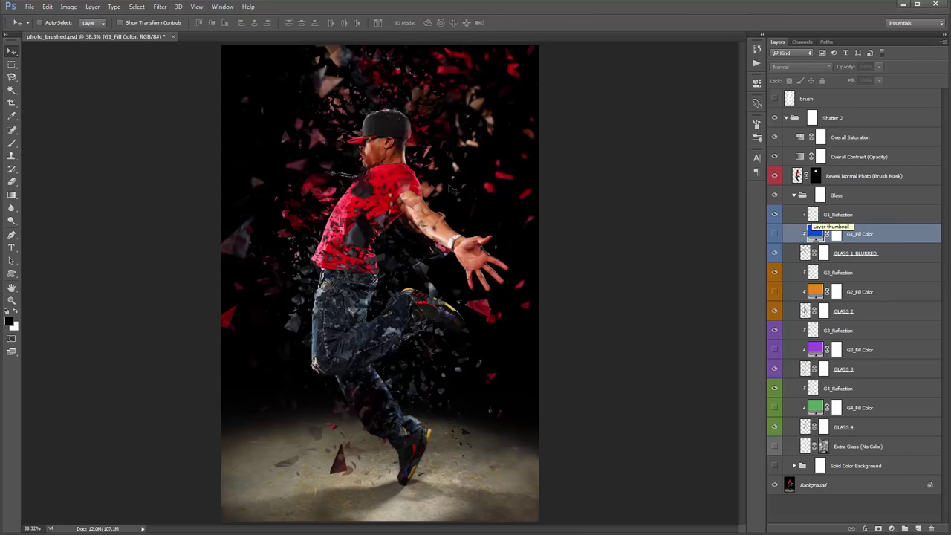
{"action": "left_click", "coordinate": [774, 234]}
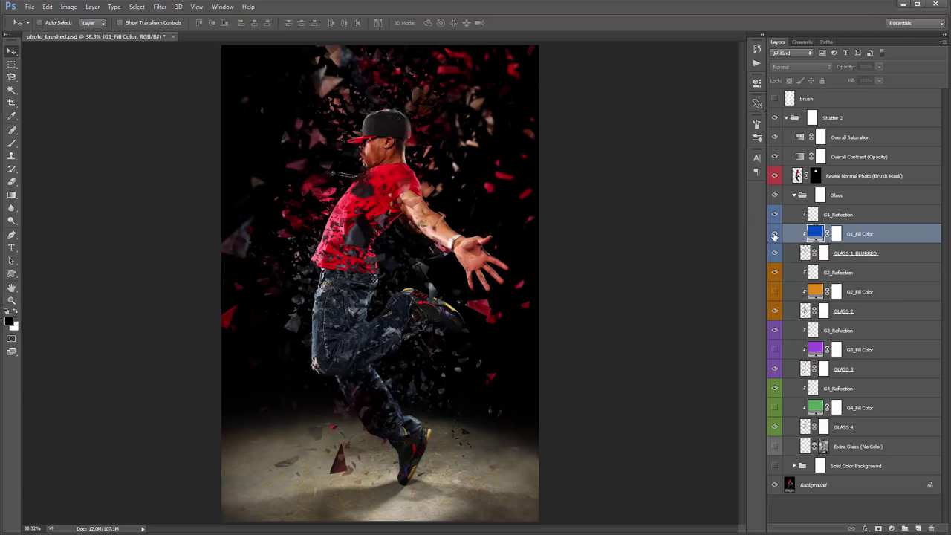
{"action": "left_click", "coordinate": [774, 235]}
{"action": "left_click", "coordinate": [775, 235]}
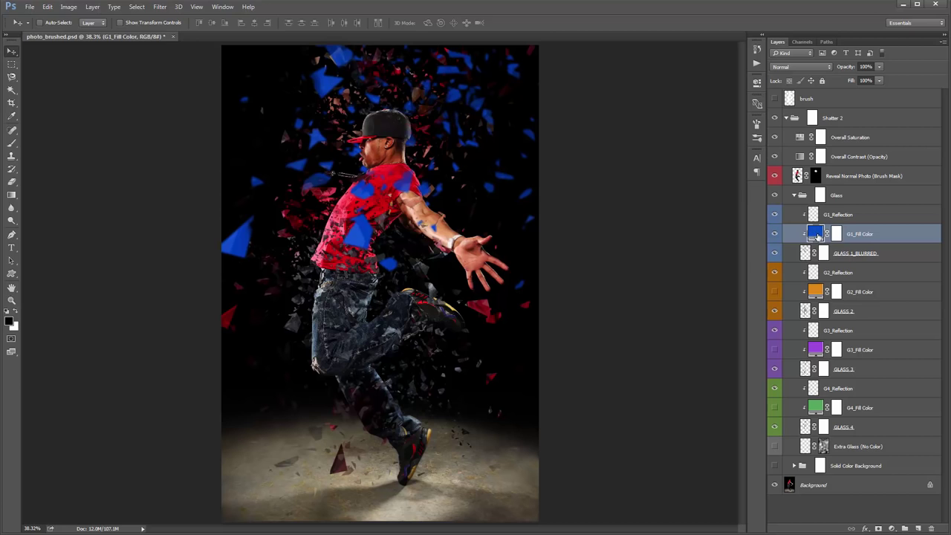
{"action": "double_click", "coordinate": [816, 236]}
{"action": "left_click", "coordinate": [401, 168]}
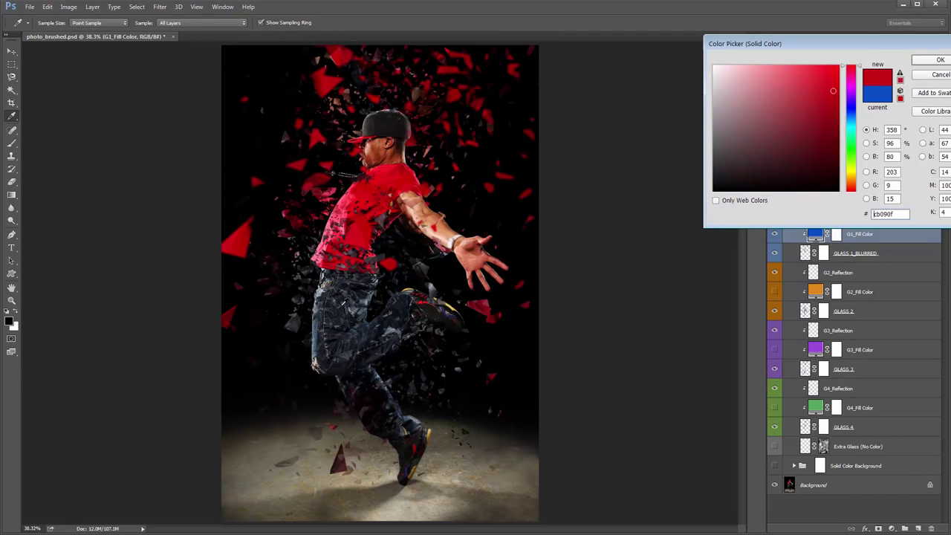
{"action": "type", "text": "282f35"}
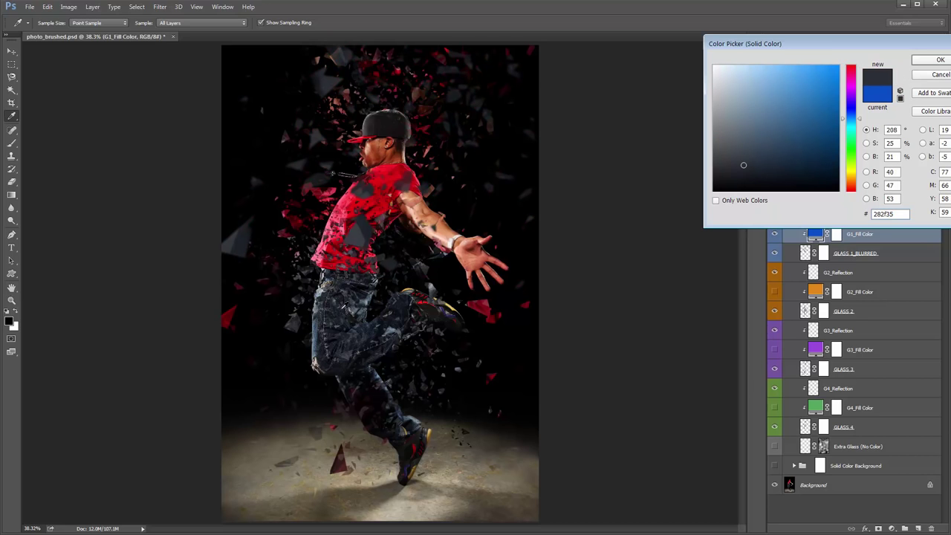
{"action": "left_click", "coordinate": [939, 74]}
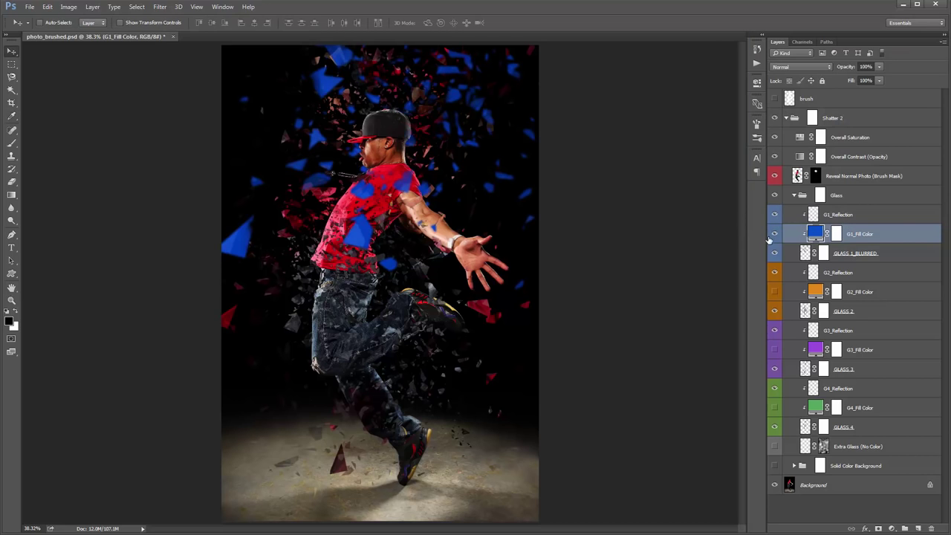
{"action": "left_click", "coordinate": [774, 234]}
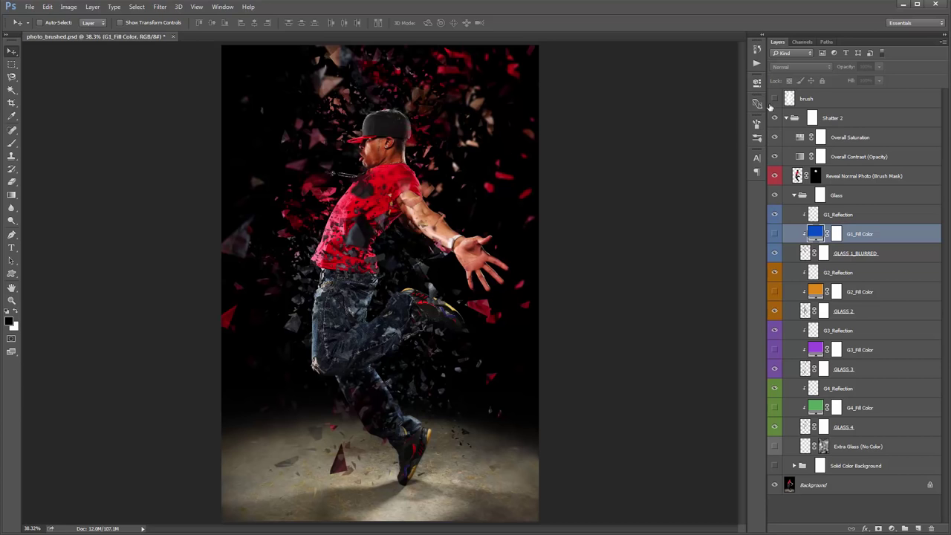
{"action": "left_click", "coordinate": [774, 98]}
{"action": "left_click", "coordinate": [774, 98]}
- Shift the G2_Reflection highlights slightly on the canvas
{"action": "left_click", "coordinate": [851, 275]}
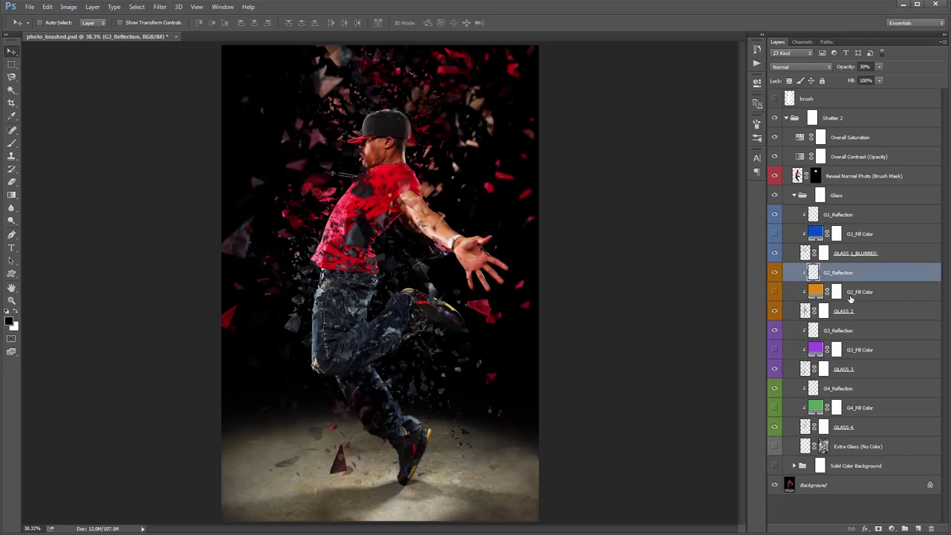
{"action": "left_click", "coordinate": [854, 330]}
{"action": "left_click", "coordinate": [865, 387]}
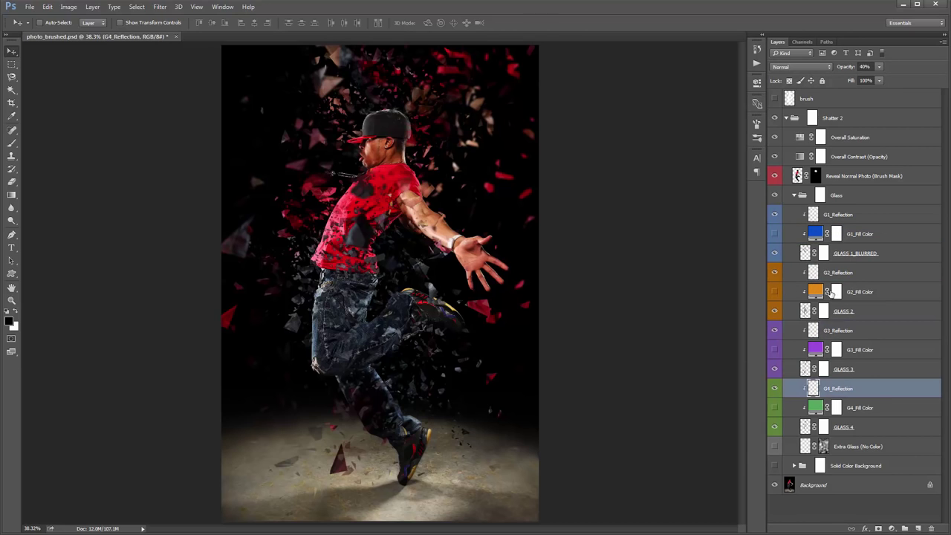
{"action": "left_click", "coordinate": [837, 275]}
{"action": "left_click_drag", "start_coordinate": [420, 208], "coordinate": [448, 191]}
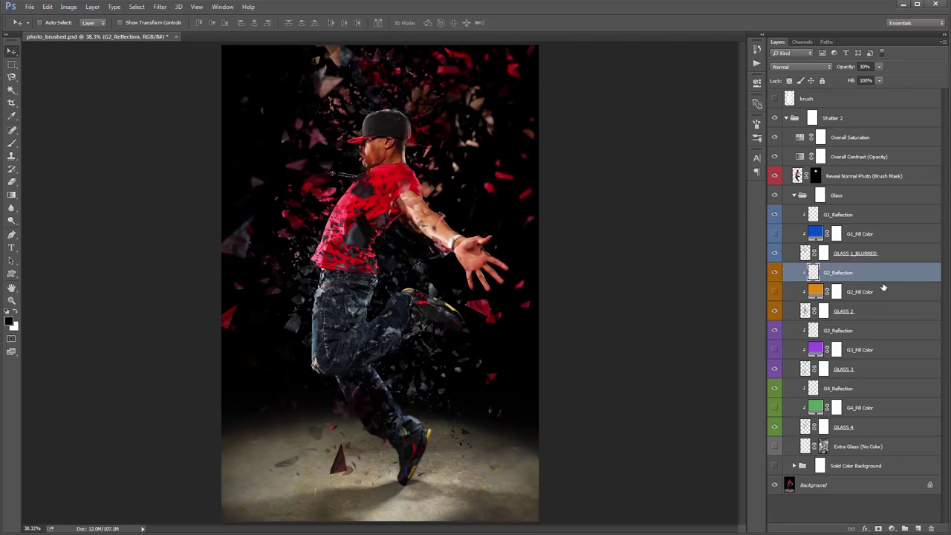
- Preview the orange, purple and green G2–G4 Fill Color tints, then collapse the Glass group
{"action": "left_click", "coordinate": [774, 292]}
{"action": "left_click", "coordinate": [774, 349]}
{"action": "left_click", "coordinate": [775, 407]}
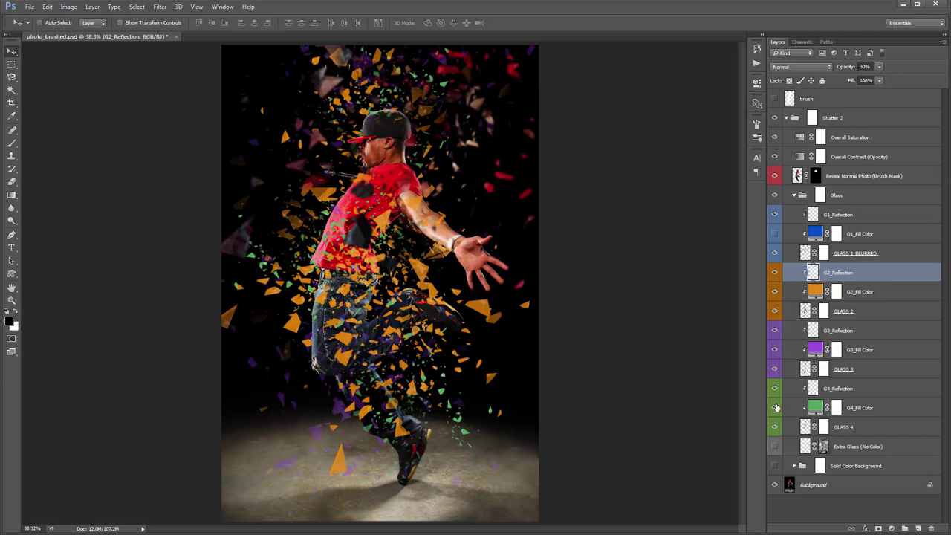
{"action": "left_click", "coordinate": [775, 349]}
{"action": "left_click", "coordinate": [774, 292]}
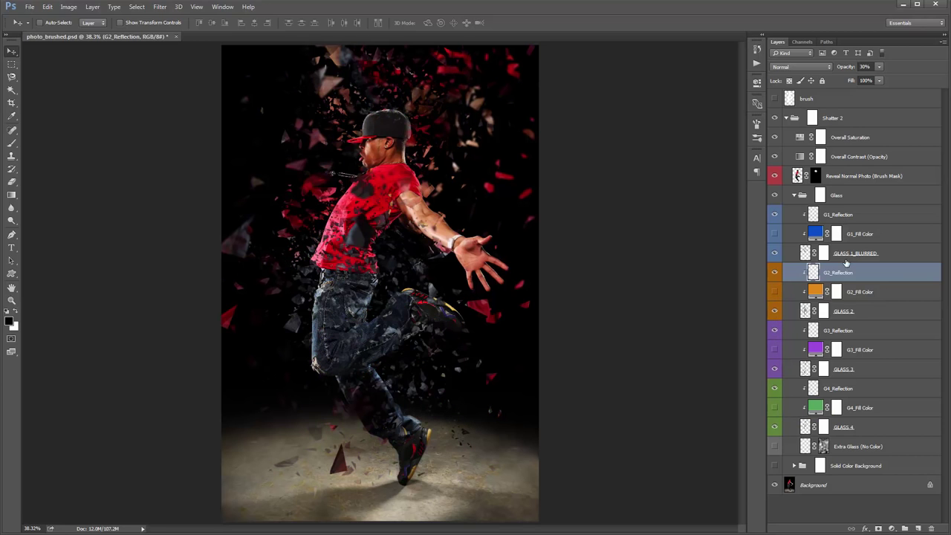
{"action": "left_click", "coordinate": [795, 196]}
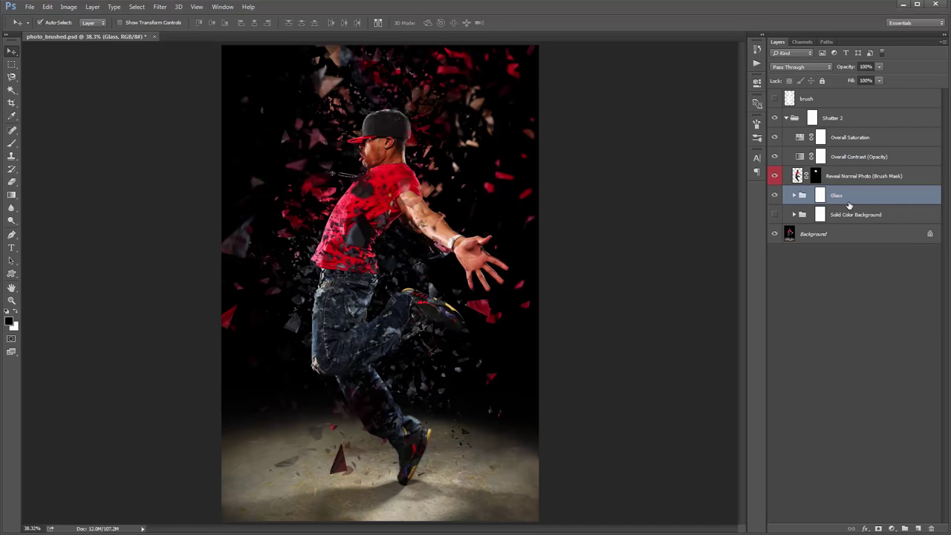
{"action": "key", "text": "alt+bracketleft"}
{"action": "key", "text": "alt+bracketright"}
{"action": "key", "text": "ctrl+backslash"}
{"action": "key", "text": "ctrl+j"}
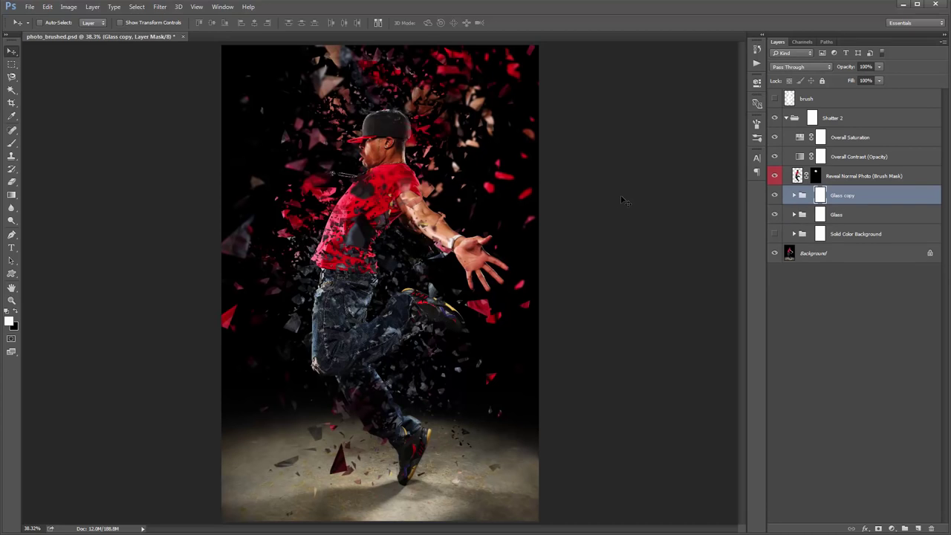
{"action": "left_click", "coordinate": [802, 195]}
{"action": "left_click_drag", "start_coordinate": [399, 187], "coordinate": [477, 186]}
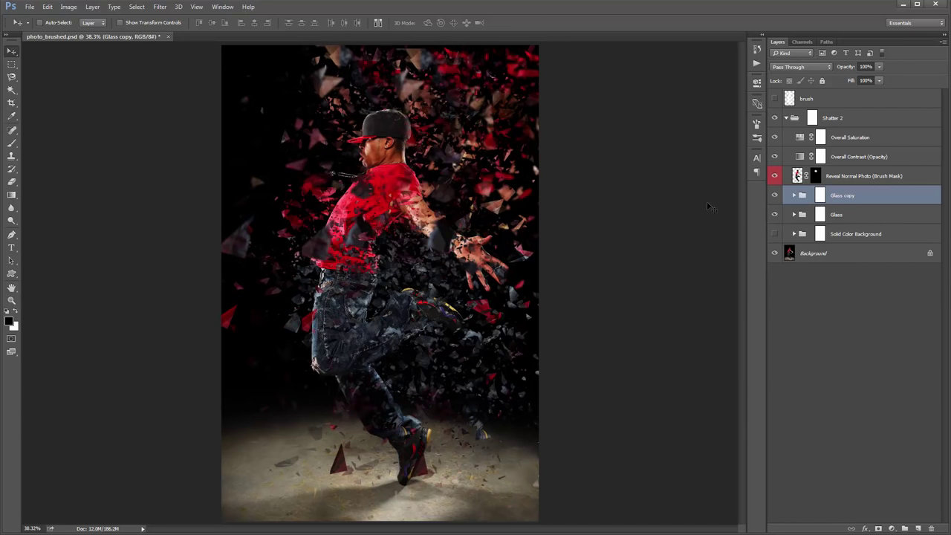
{"action": "key", "text": "Delete"}
{"action": "left_click", "coordinate": [870, 196]}
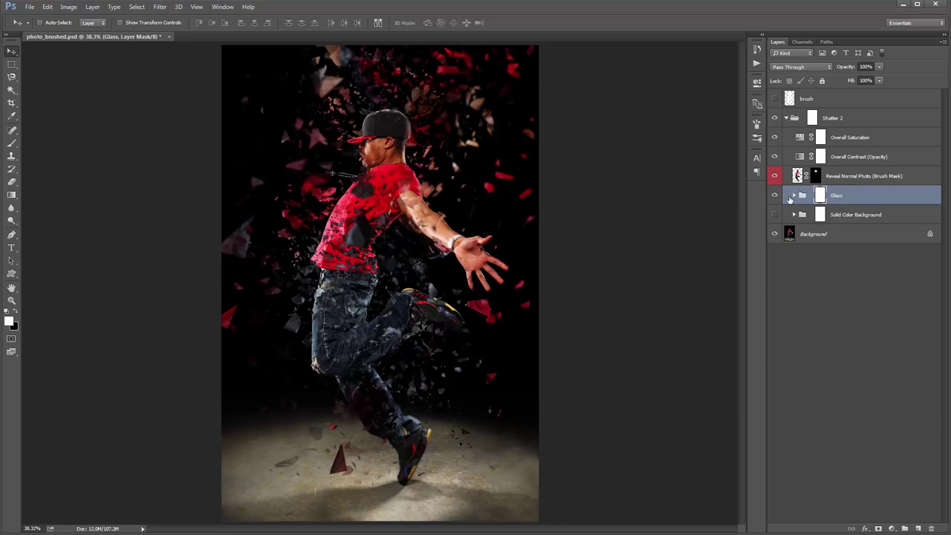
{"action": "left_click", "coordinate": [802, 195]}
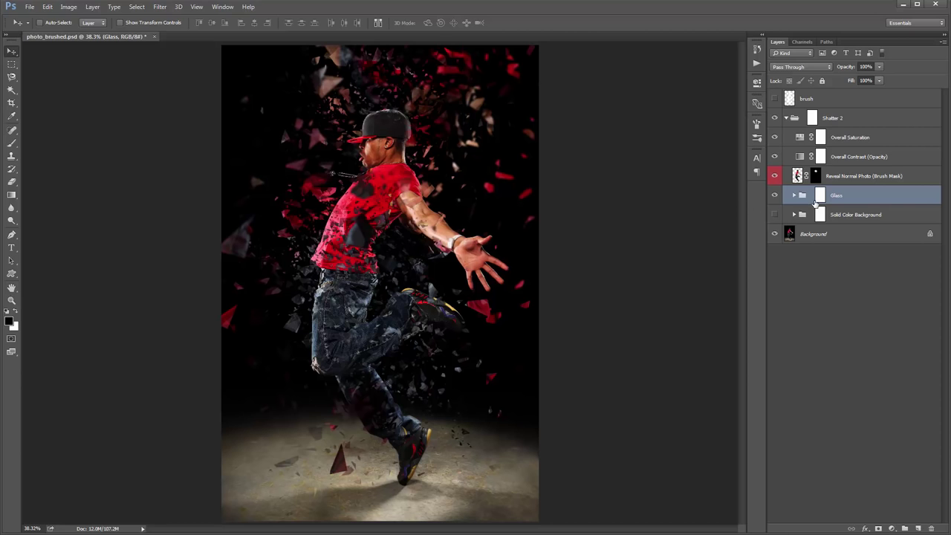
{"action": "left_click_drag", "start_coordinate": [309, 220], "coordinate": [353, 220]}
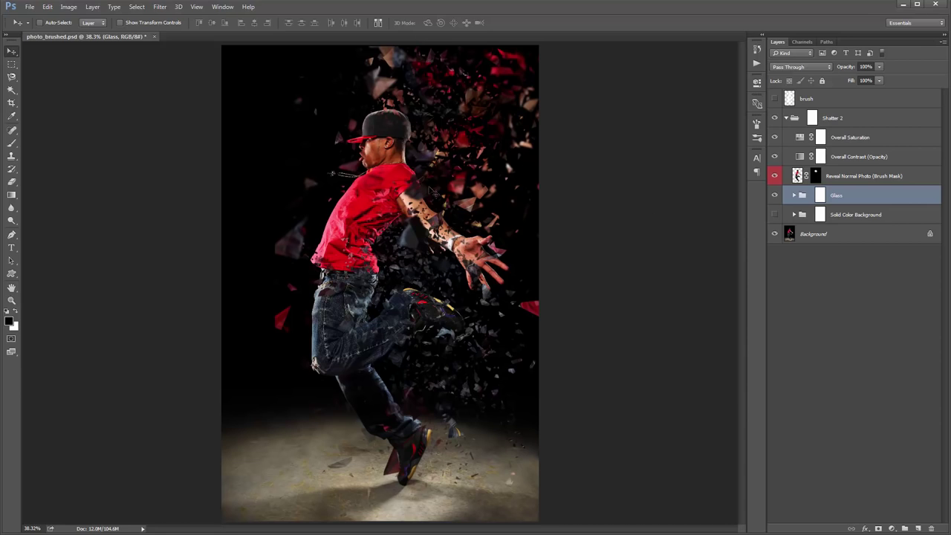
{"action": "key", "text": "ctrl+z"}
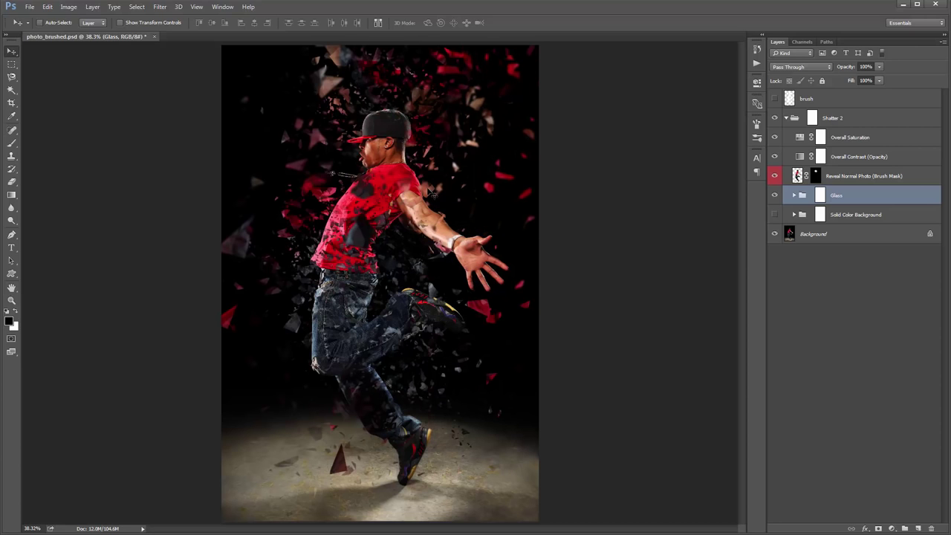
- Expand the Glass group and shift the GLASS 2 and GLASS 3 shards slightly right
{"action": "left_click", "coordinate": [794, 195]}
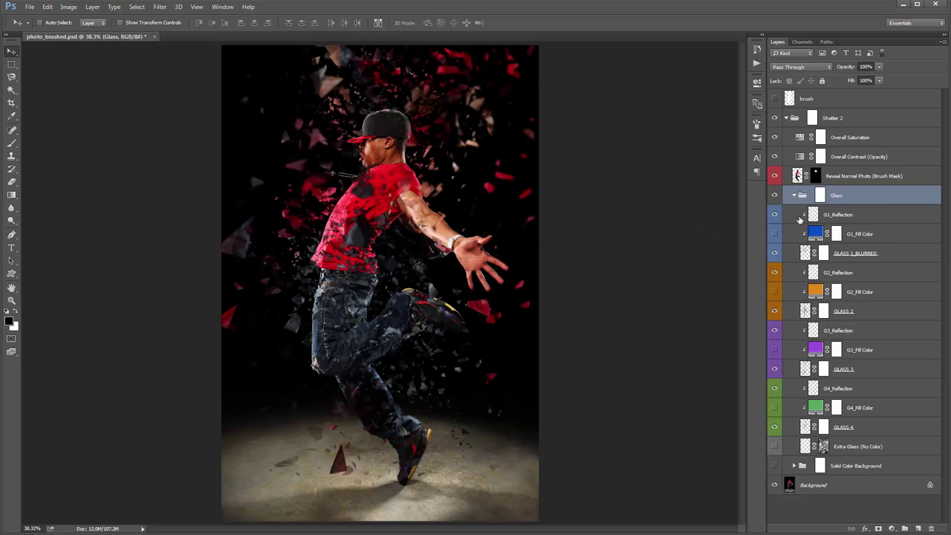
{"action": "left_click", "coordinate": [850, 273]}
{"action": "left_click", "coordinate": [860, 311]}
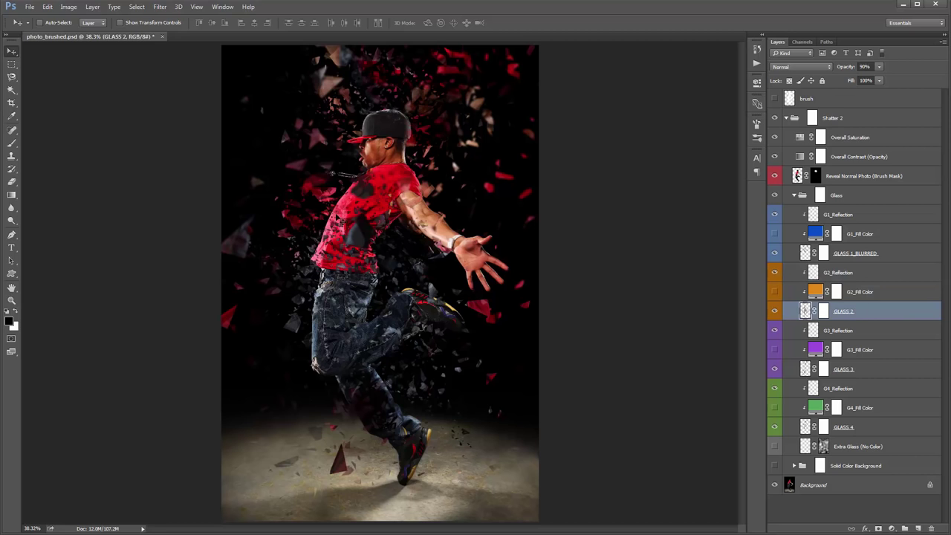
{"action": "left_click_drag", "start_coordinate": [410, 220], "coordinate": [445, 205]}
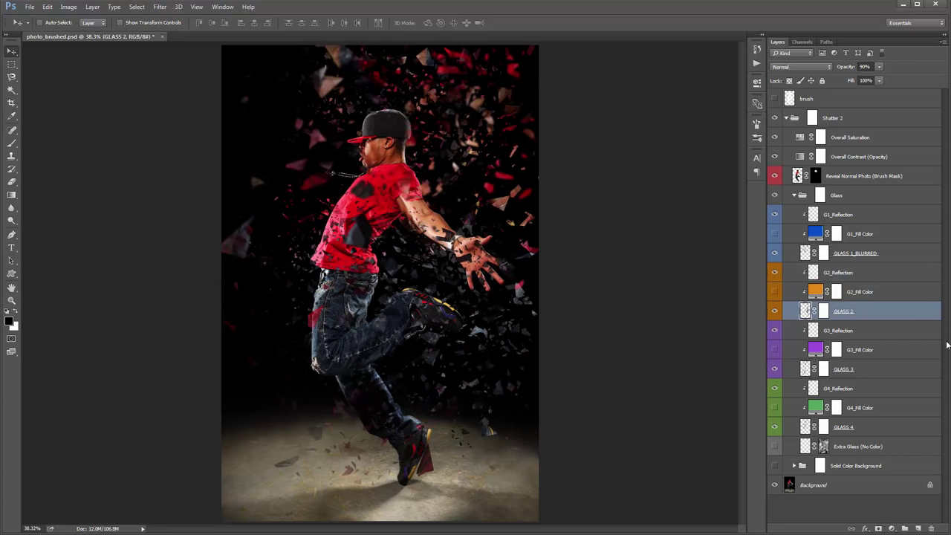
{"action": "left_click", "coordinate": [857, 368]}
{"action": "left_click_drag", "start_coordinate": [415, 236], "coordinate": [456, 240]}
- Push the GLASS 4 shards further right with GLASS 1_BLURRED hidden, then show it again
{"action": "left_click", "coordinate": [881, 430]}
{"action": "left_click_drag", "start_coordinate": [476, 294], "coordinate": [535, 267]}
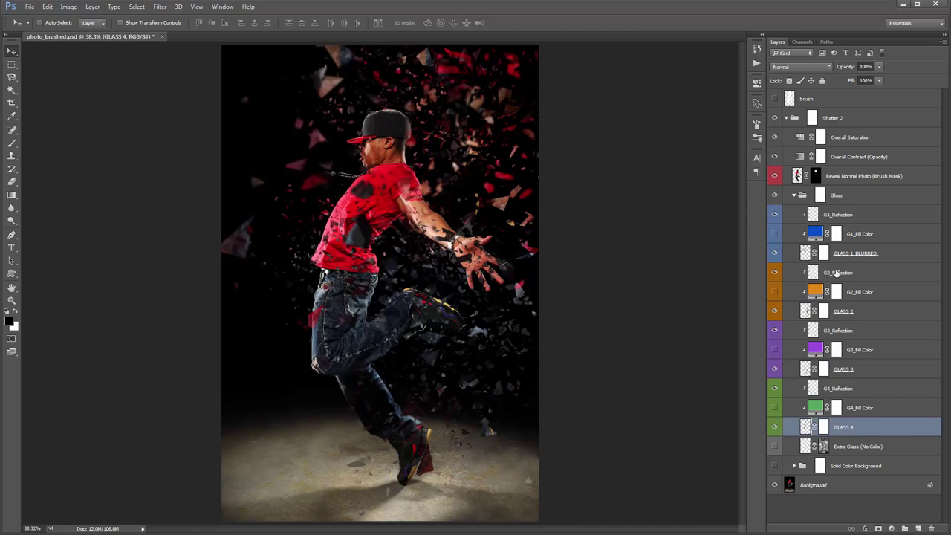
{"action": "left_click", "coordinate": [861, 254]}
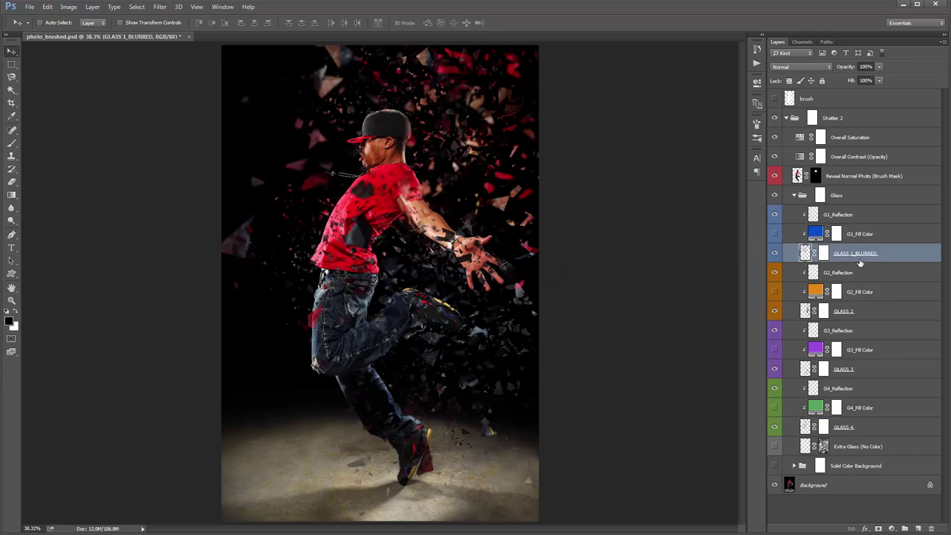
{"action": "left_click", "coordinate": [775, 253]}
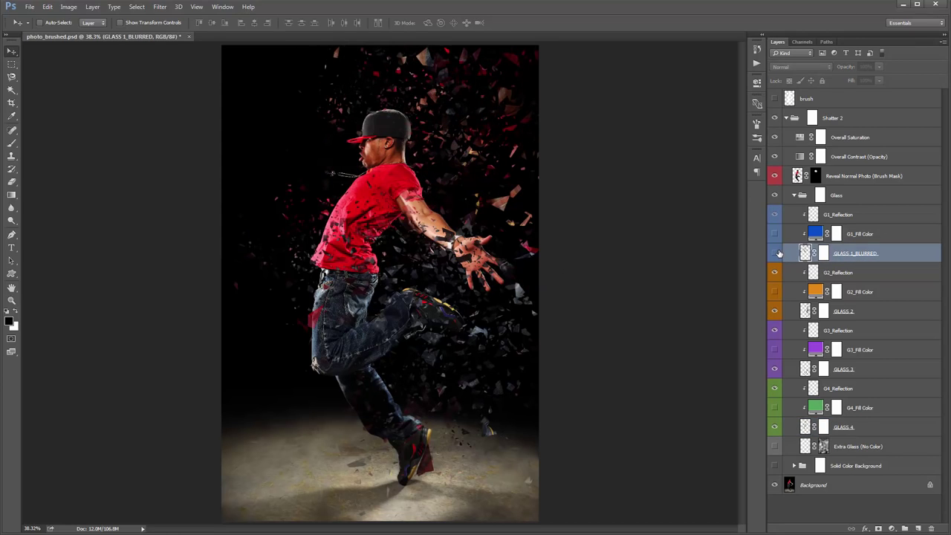
{"action": "left_click", "coordinate": [859, 389]}
{"action": "left_click", "coordinate": [850, 429]}
{"action": "left_click_drag", "start_coordinate": [513, 291], "coordinate": [587, 282]}
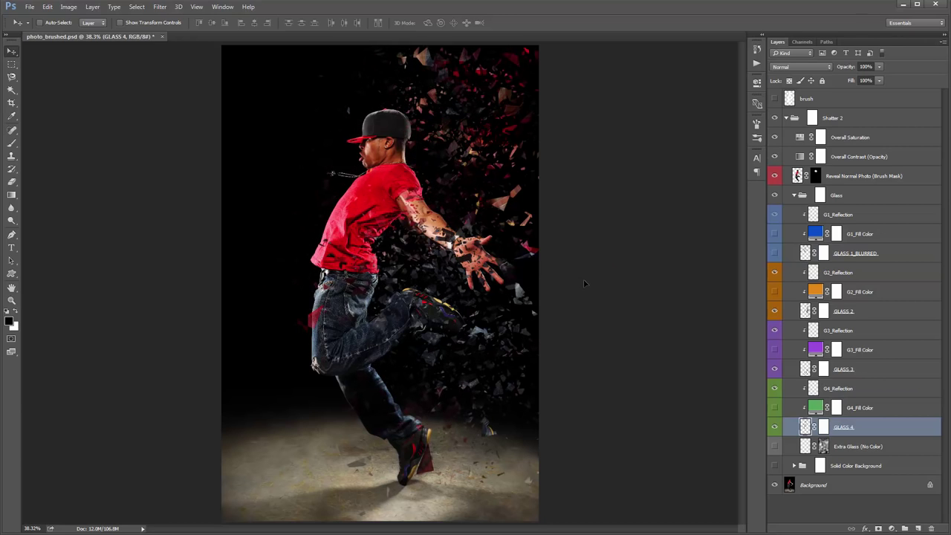
{"action": "left_click", "coordinate": [776, 253]}
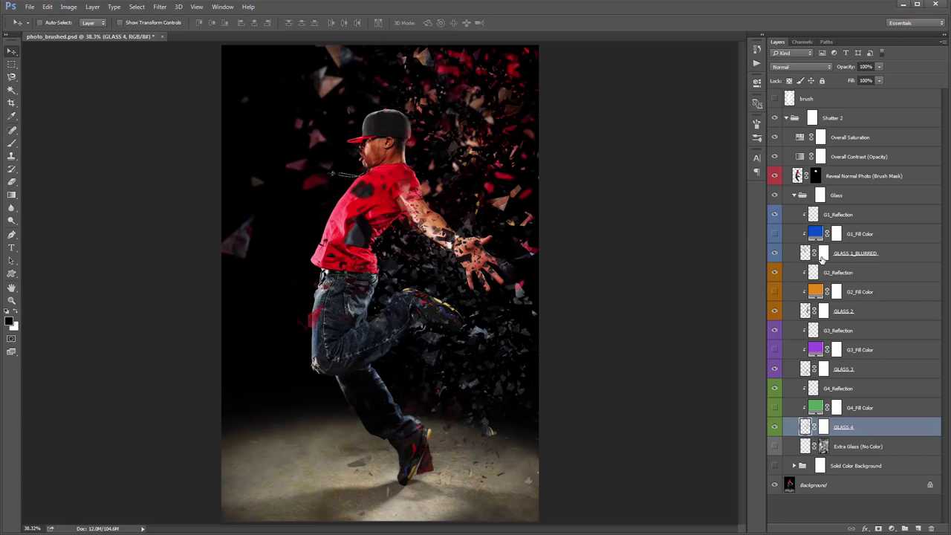
- Fill the GLASS 1_BLURRED mask black and paint blurred shards back in left of the dancer
{"action": "left_click", "coordinate": [823, 254]}
{"action": "key", "text": "x"}
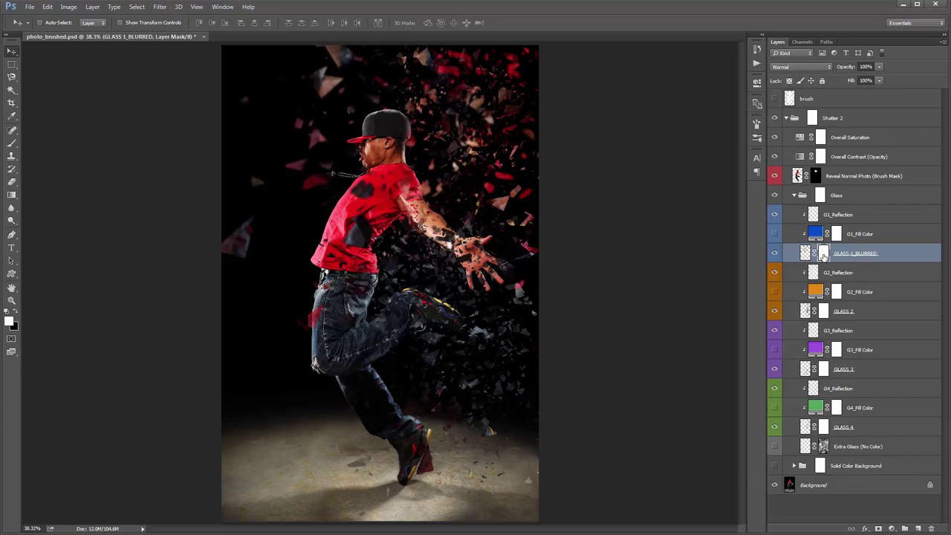
{"action": "key", "text": "ctrl+i"}
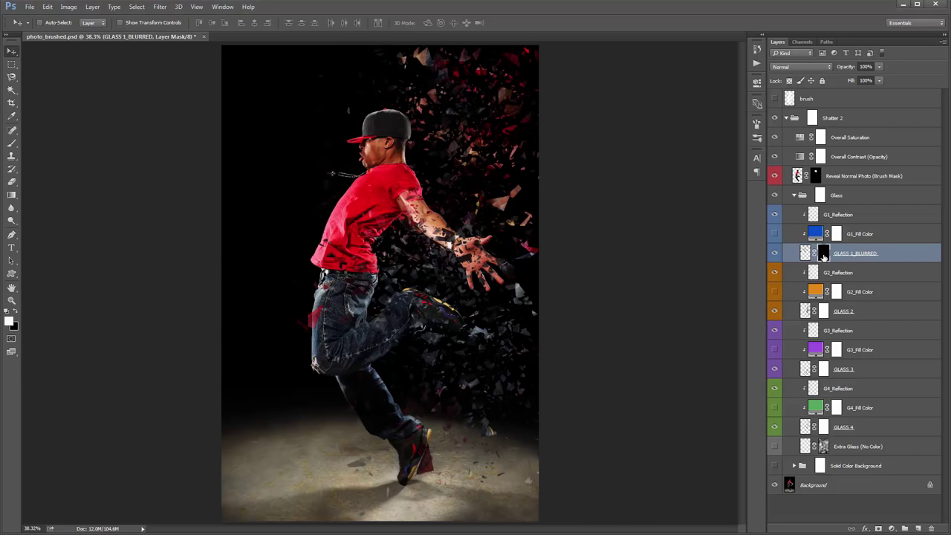
{"action": "key", "text": "b"}
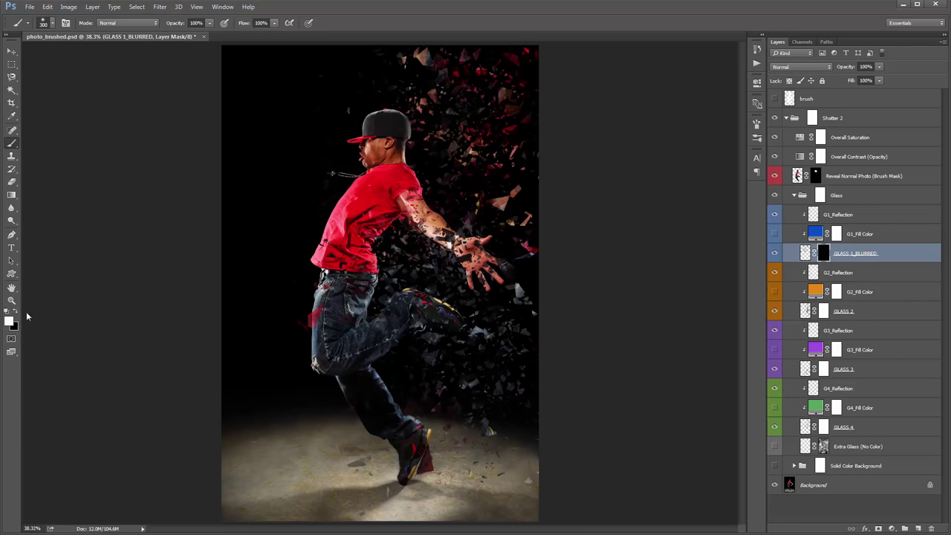
{"action": "mouse_move", "coordinate": [236, 159]}
{"action": "left_mouse_down"}
{"action": "mouse_move", "coordinate": [264, 178]}
{"action": "mouse_move", "coordinate": [309, 169]}
{"action": "mouse_move", "coordinate": [267, 158]}
{"action": "mouse_move", "coordinate": [262, 182]}
{"action": "mouse_move", "coordinate": [319, 182]}
{"action": "mouse_move", "coordinate": [312, 155]}
{"action": "mouse_move", "coordinate": [259, 163]}
{"action": "left_mouse_up"}
{"action": "key", "text": "bracketleft"}
{"action": "key", "text": "bracketleft"}
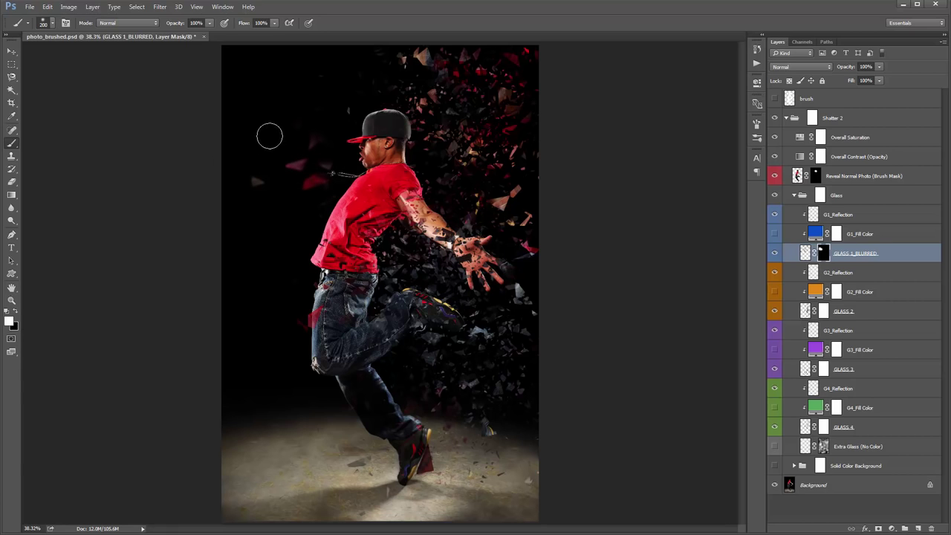
{"action": "mouse_move", "coordinate": [240, 195]}
{"action": "left_mouse_down"}
{"action": "mouse_move", "coordinate": [259, 231]}
{"action": "mouse_move", "coordinate": [237, 231]}
{"action": "mouse_move", "coordinate": [252, 201]}
{"action": "mouse_move", "coordinate": [228, 216]}
{"action": "left_mouse_up"}
{"action": "key", "text": "bracketleft"}
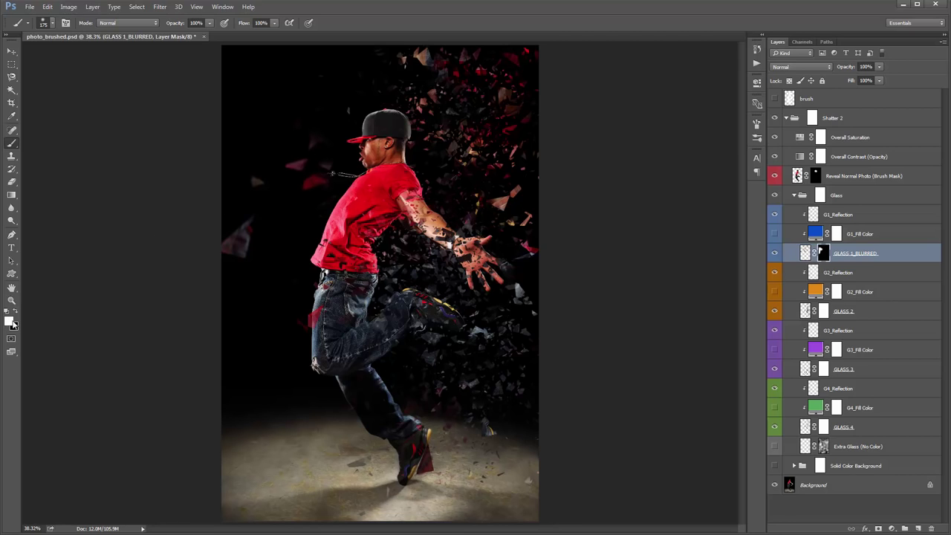
- Touch up the mask near the top of the head, hiding blurred shards close to it
{"action": "key", "text": "x"}
{"action": "key", "text": "x"}
{"action": "mouse_move", "coordinate": [285, 81]}
{"action": "left_mouse_down"}
{"action": "mouse_move", "coordinate": [322, 74]}
{"action": "mouse_move", "coordinate": [302, 52]}
{"action": "left_mouse_up"}
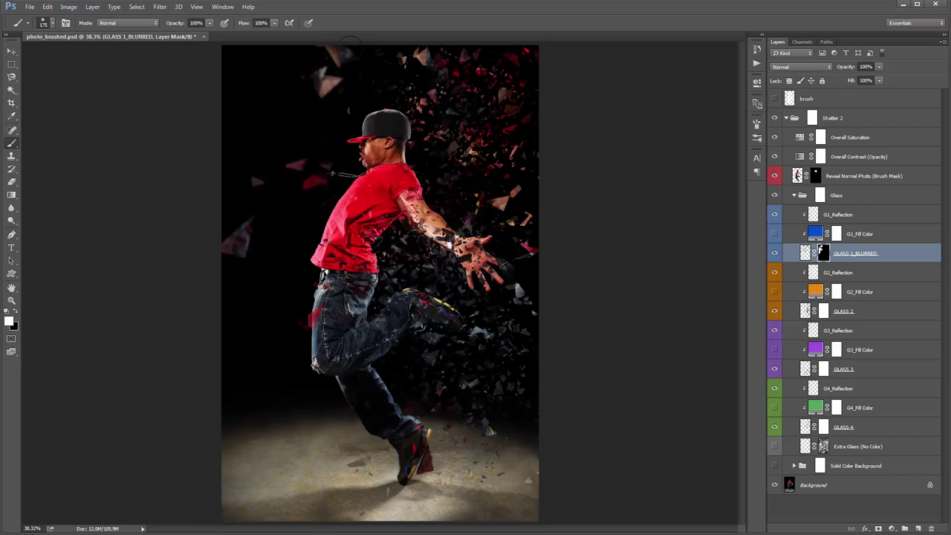
{"action": "key", "text": "x"}
{"action": "left_click_drag", "start_coordinate": [314, 74], "coordinate": [327, 82]}
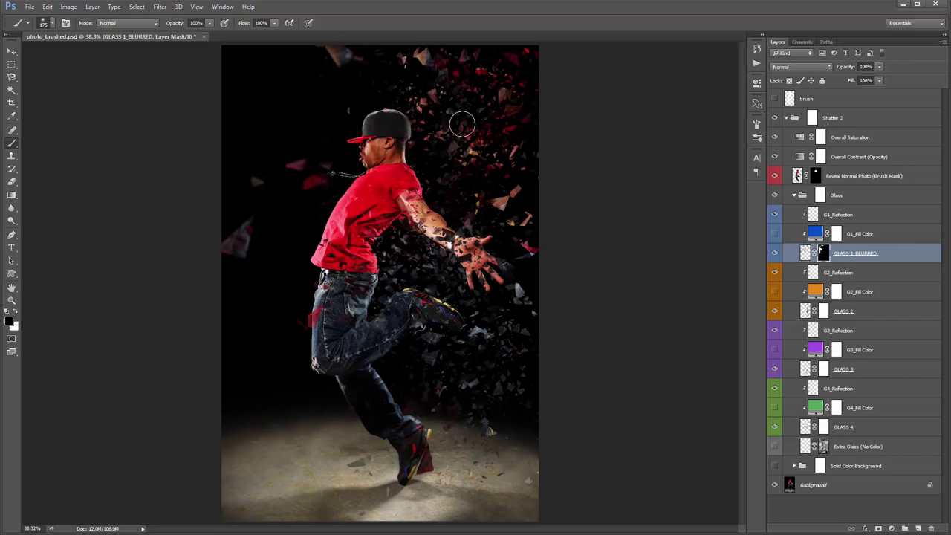
{"action": "key", "text": "v"}
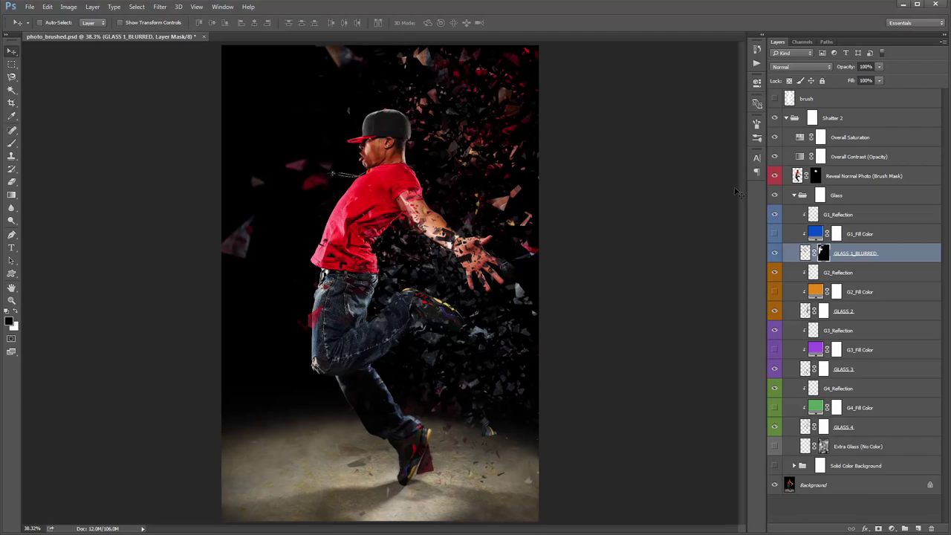
- Show the Extra Glass (No Color) shards and drag them into place, checking the close-up
{"action": "left_click", "coordinate": [874, 444]}
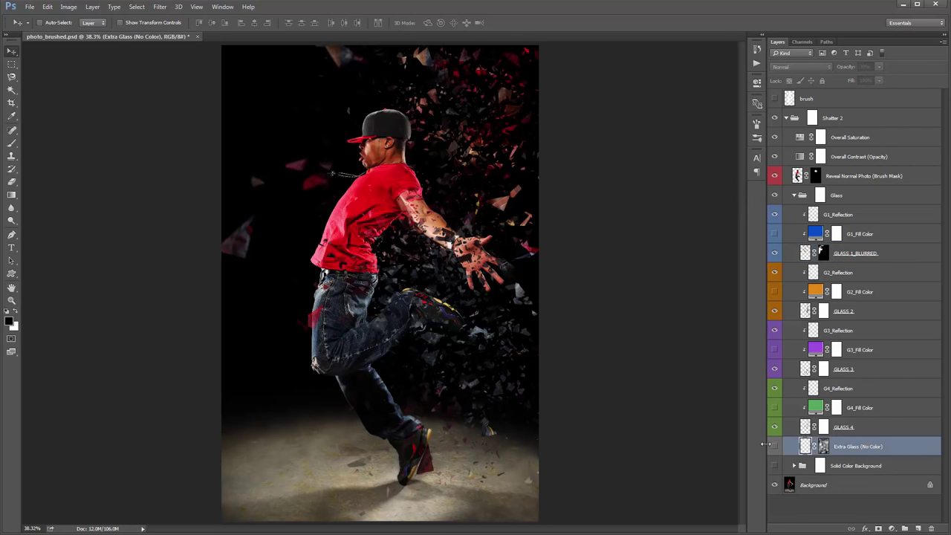
{"action": "left_click", "coordinate": [773, 447]}
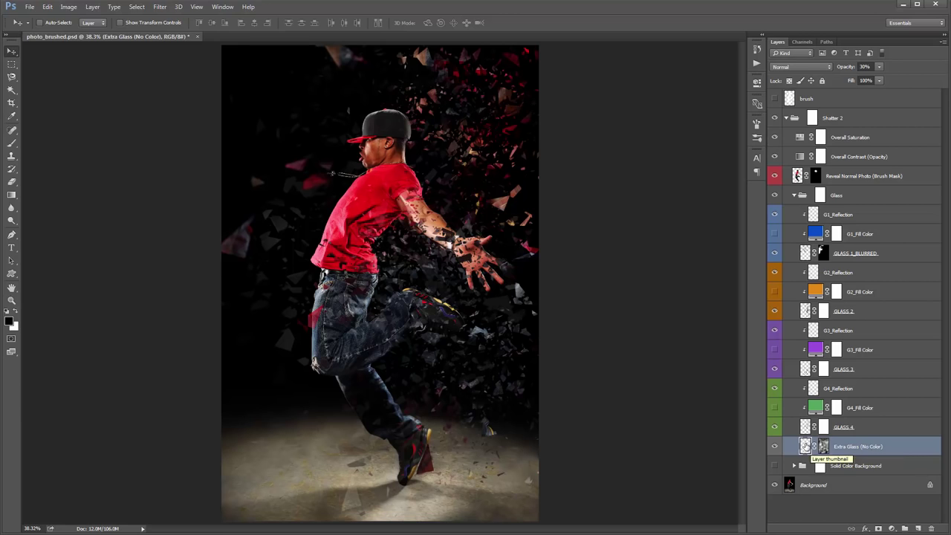
{"action": "left_click_drag", "start_coordinate": [353, 246], "coordinate": [366, 213]}
{"action": "scroll", "coordinate": [366, 212], "scroll_direction": "up", "scroll_amount": 3}
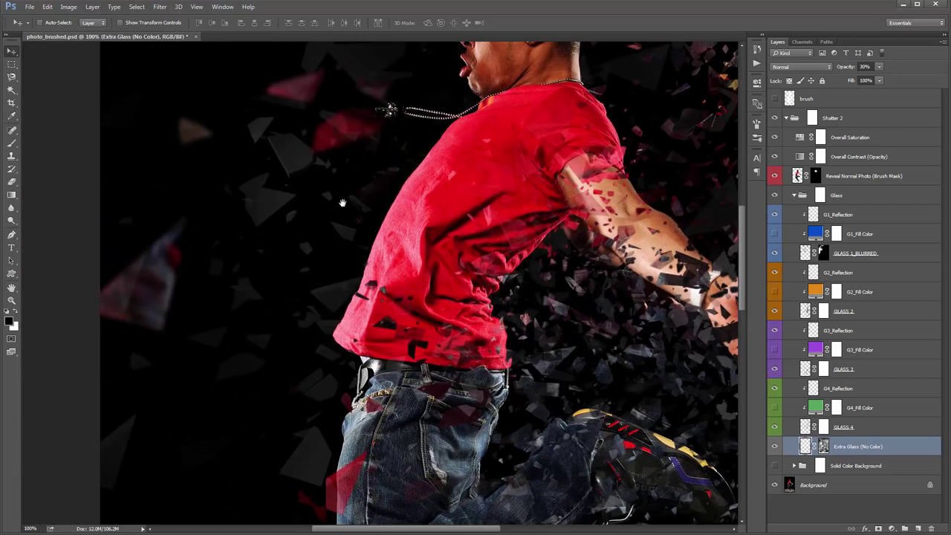
{"action": "left_click_drag", "start_coordinate": [344, 203], "coordinate": [355, 178]}
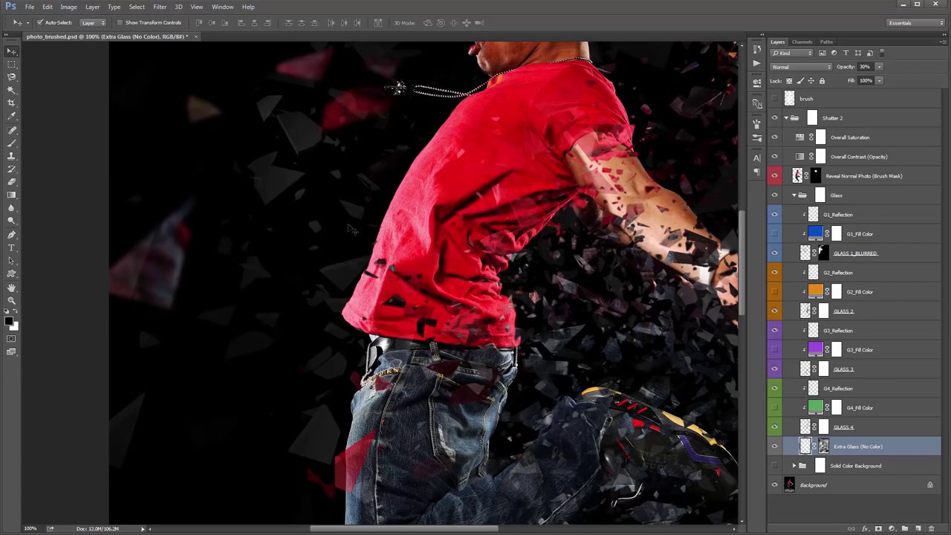
- Nudge the extra shards again, then hide them and disable the GLASS 1_BLURRED mask
{"action": "key", "text": "ctrl+0"}
{"action": "left_click_drag", "start_coordinate": [394, 226], "coordinate": [446, 188]}
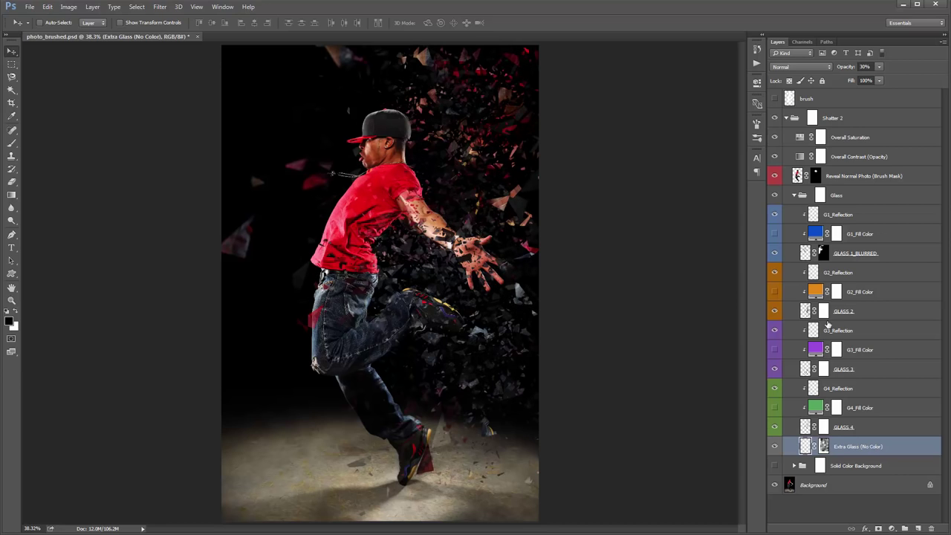
{"action": "left_click", "coordinate": [774, 446]}
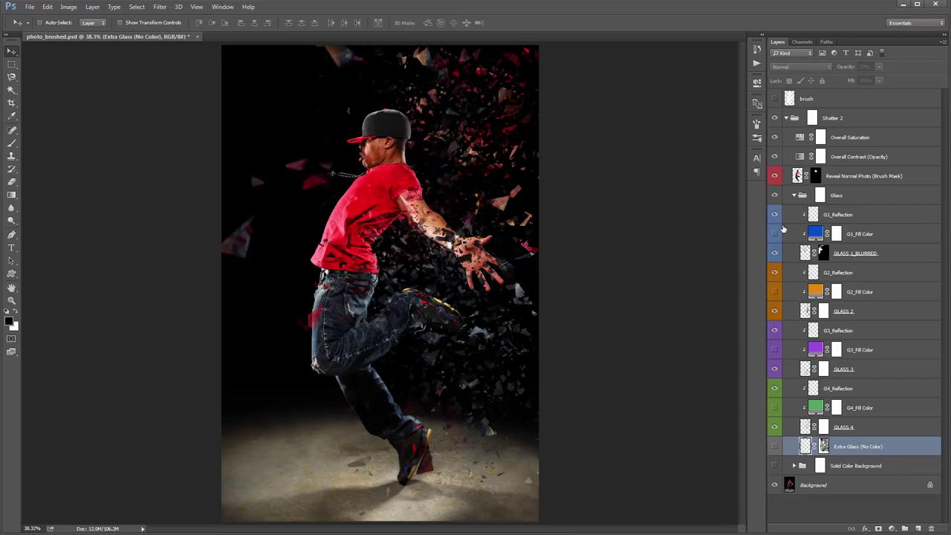
{"action": "left_click", "coordinate": [822, 252], "text": "shift"}
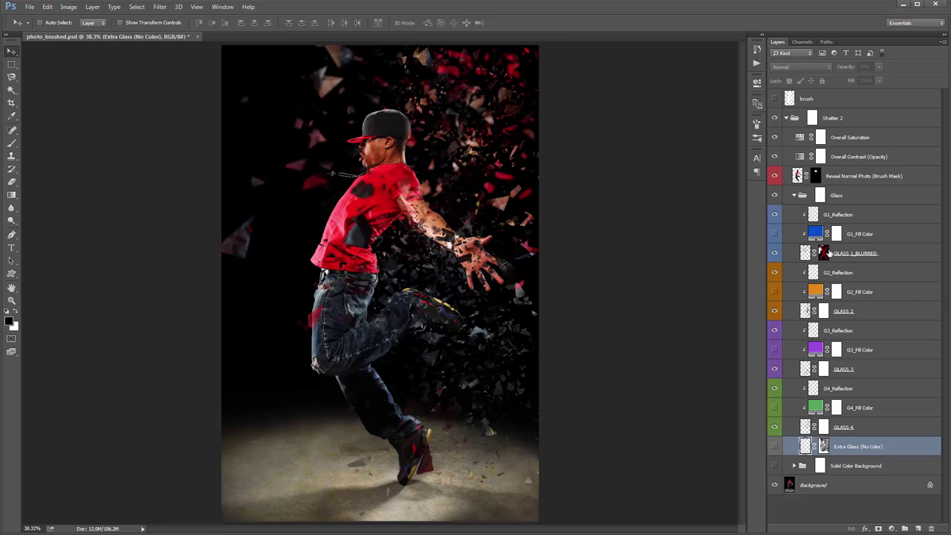
- Collapse the Glass group, preview the white silhouette, and show the solid black background
{"action": "left_click", "coordinate": [795, 196]}
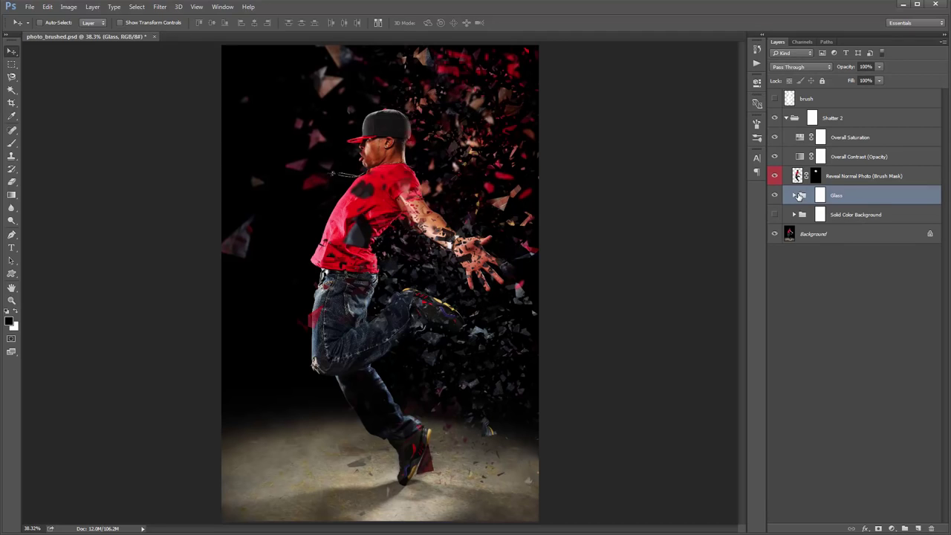
{"action": "left_click", "coordinate": [858, 215]}
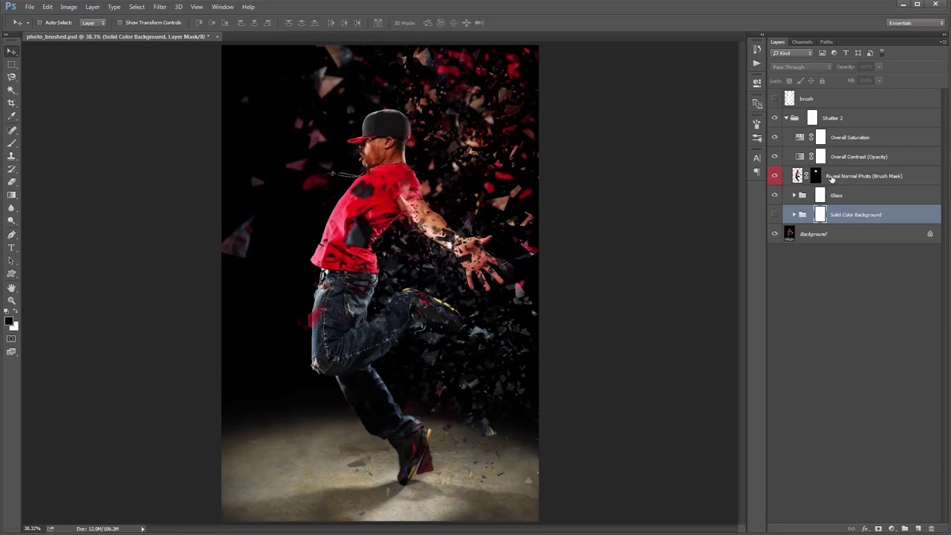
{"action": "left_click", "coordinate": [774, 98]}
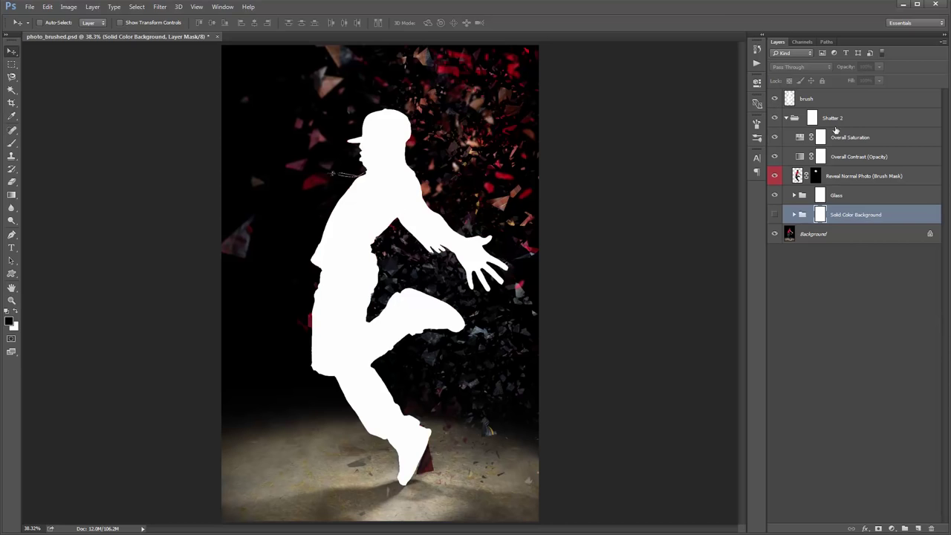
{"action": "left_click", "coordinate": [774, 98]}
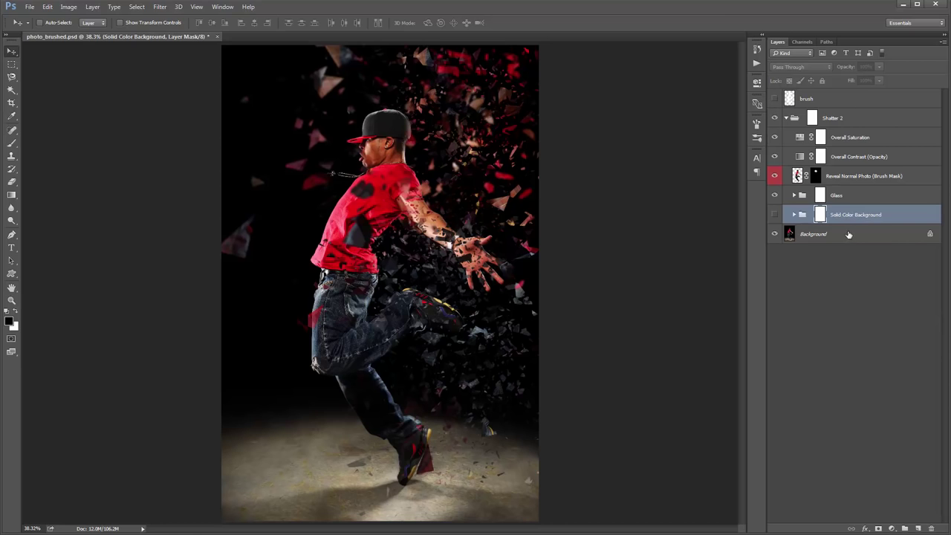
{"action": "left_click", "coordinate": [775, 215]}
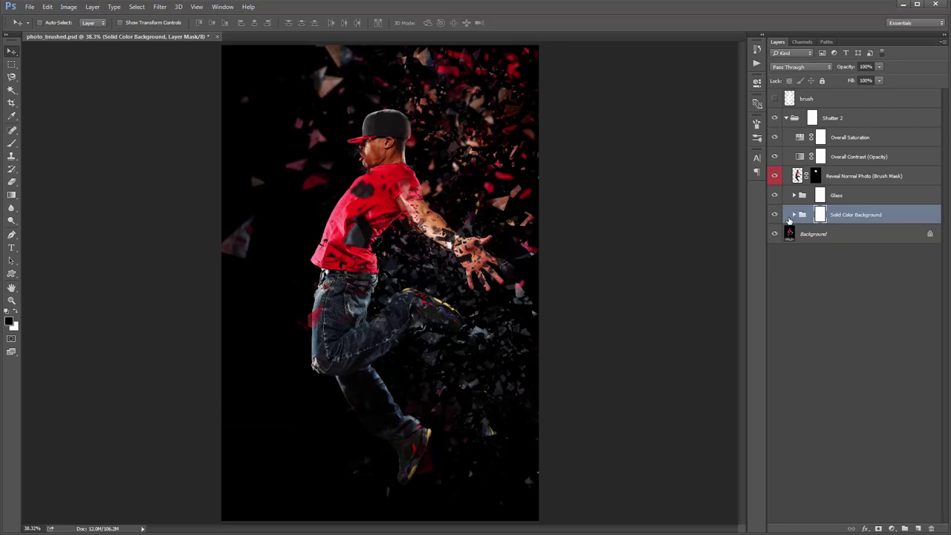
- Try a white Background Color fill but cancel it, keeping black, then collapse the group
{"action": "left_click", "coordinate": [793, 215]}
{"action": "double_click", "coordinate": [806, 253]}
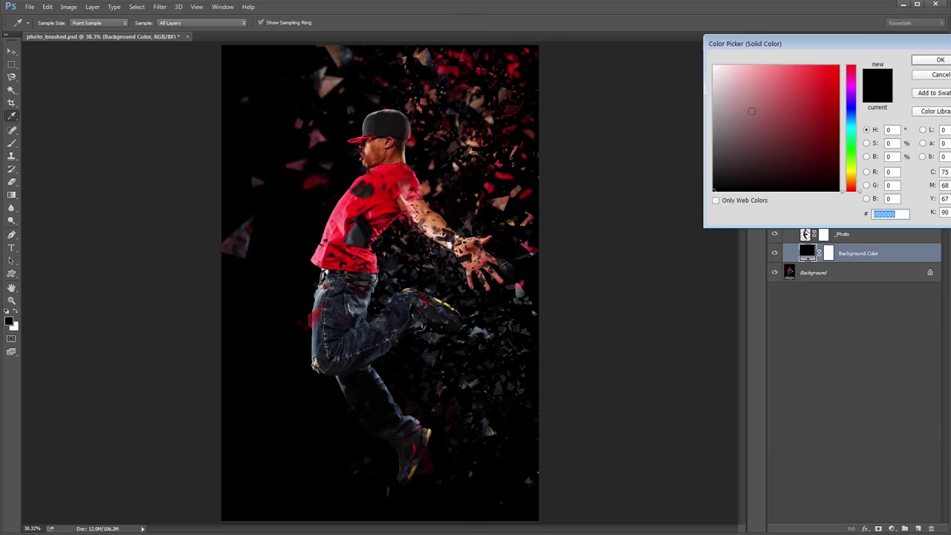
{"action": "left_click_drag", "start_coordinate": [743, 89], "coordinate": [667, 29]}
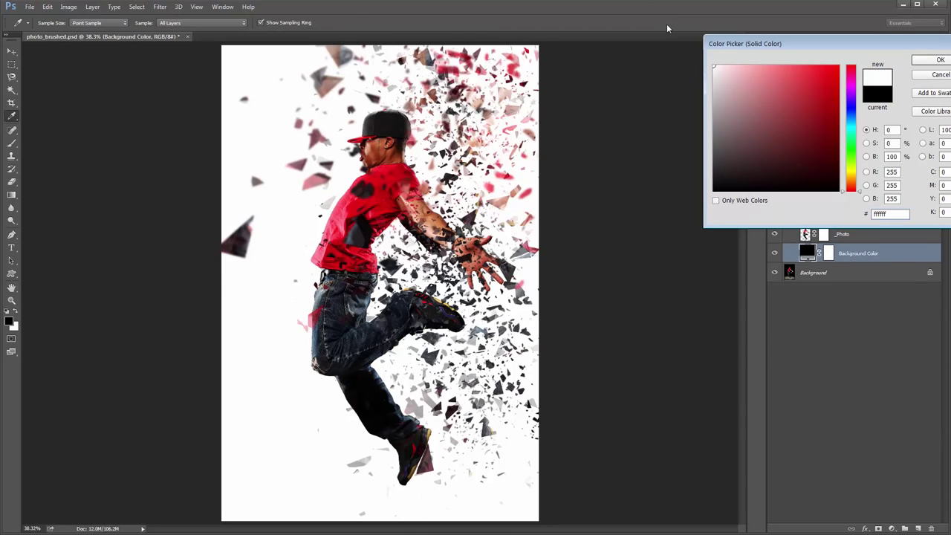
{"action": "left_click", "coordinate": [939, 75]}
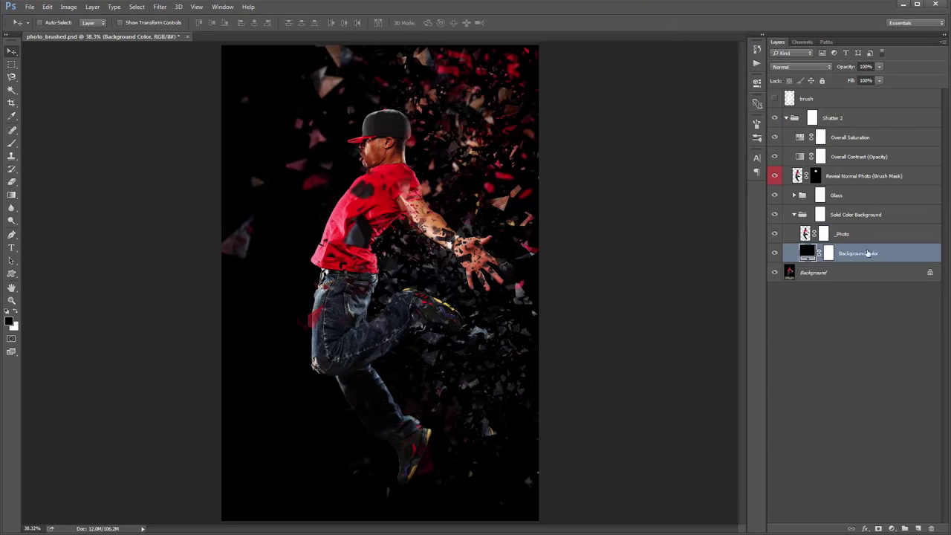
{"action": "left_click", "coordinate": [776, 99]}
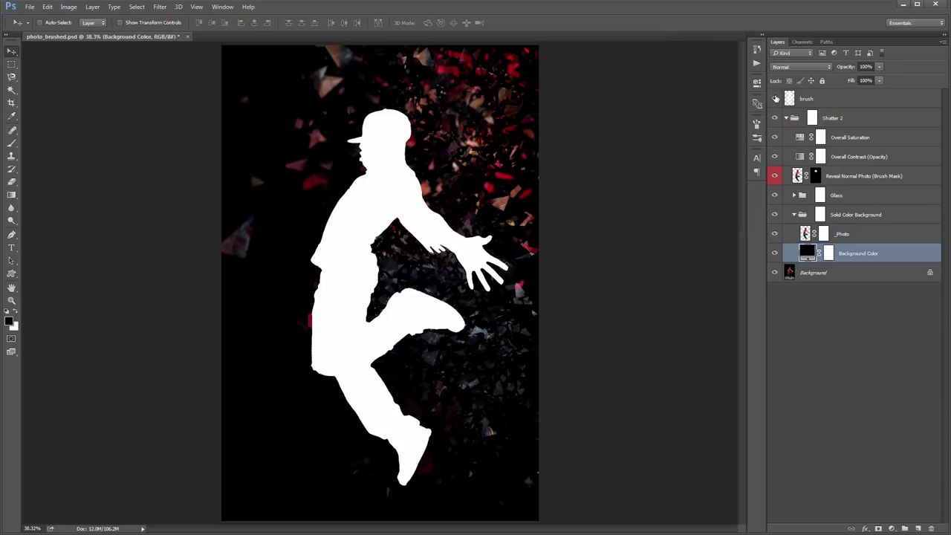
{"action": "left_click", "coordinate": [776, 99]}
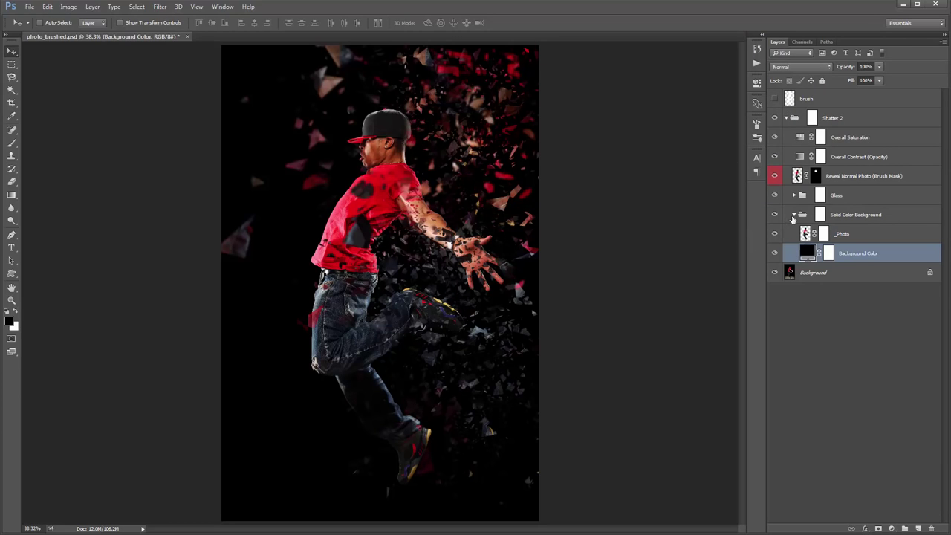
{"action": "left_click", "coordinate": [793, 216]}
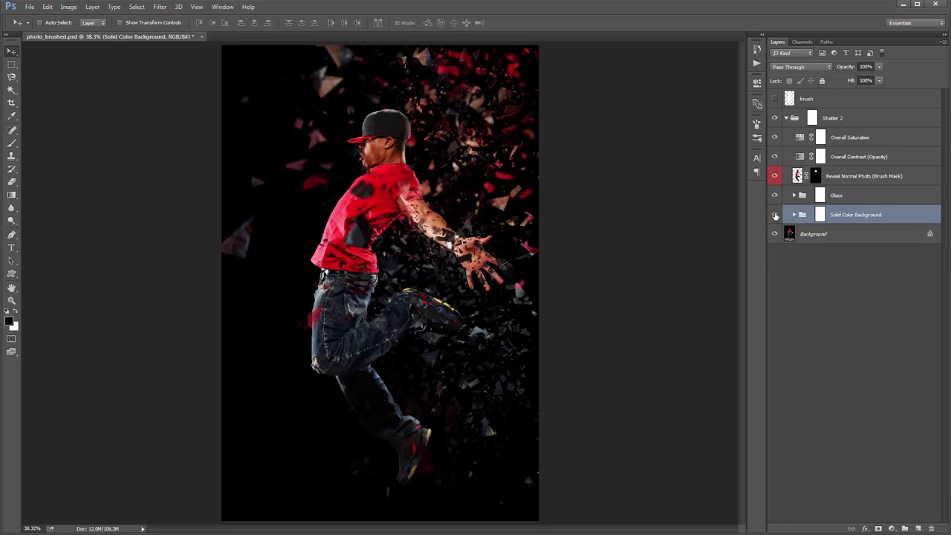
- Expand Solid Color Background and hide its black Background Color layer
{"action": "left_click", "coordinate": [793, 215]}
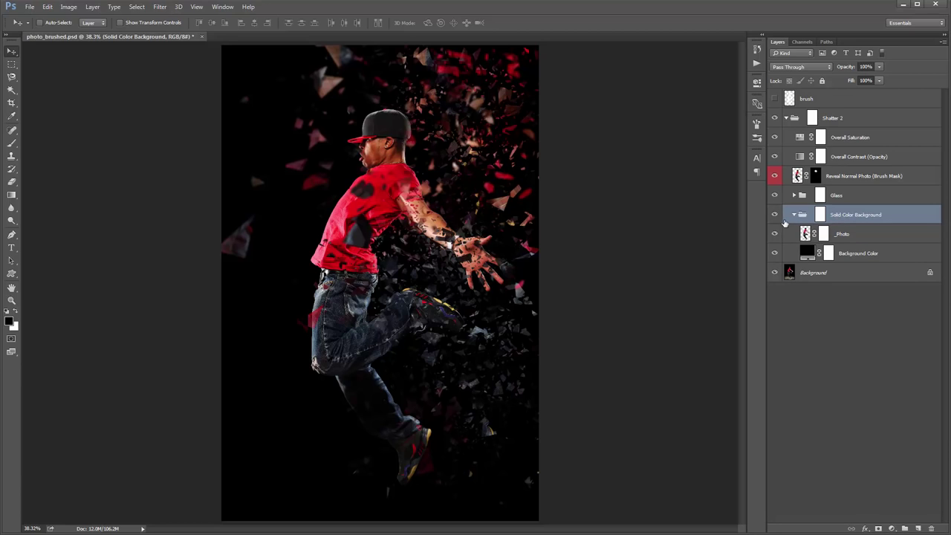
{"action": "left_click", "coordinate": [793, 215]}
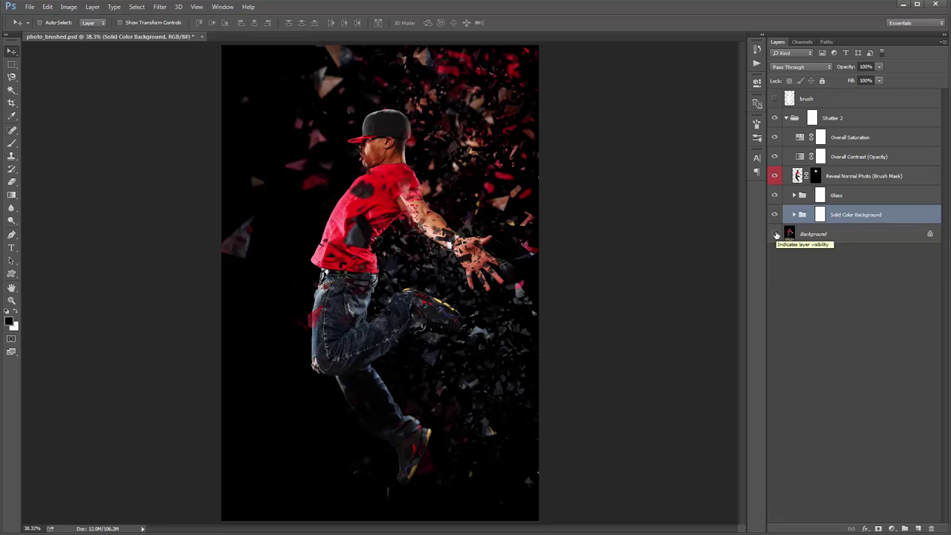
{"action": "left_click", "coordinate": [794, 215]}
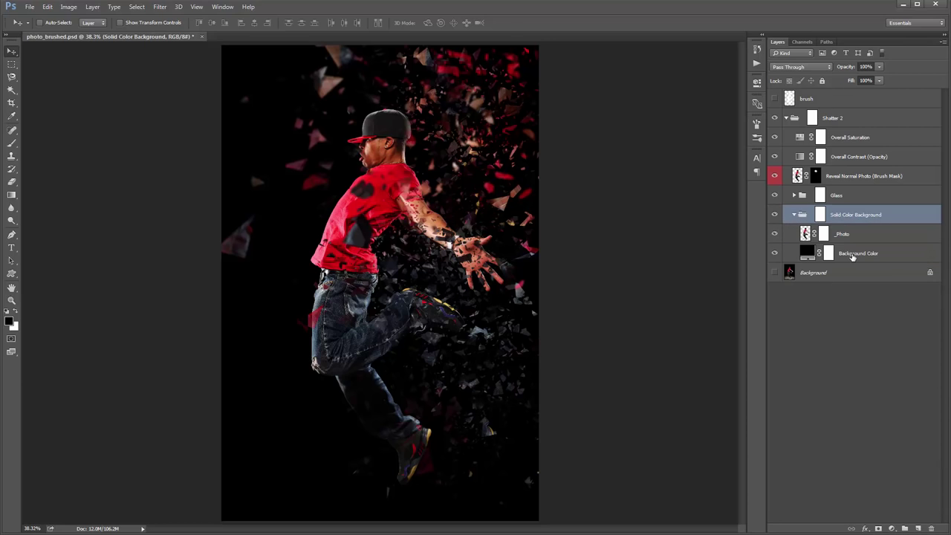
{"action": "left_click", "coordinate": [790, 254]}
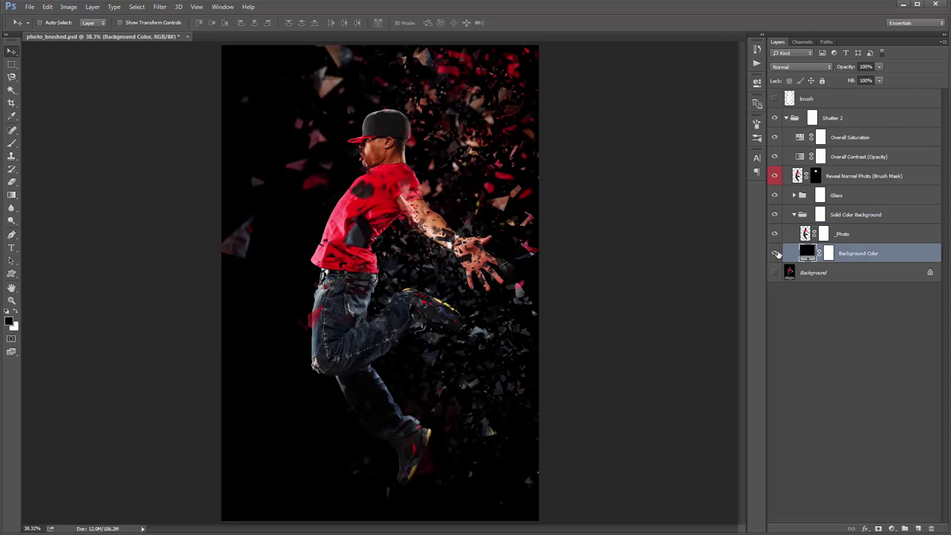
{"action": "left_click", "coordinate": [775, 253]}
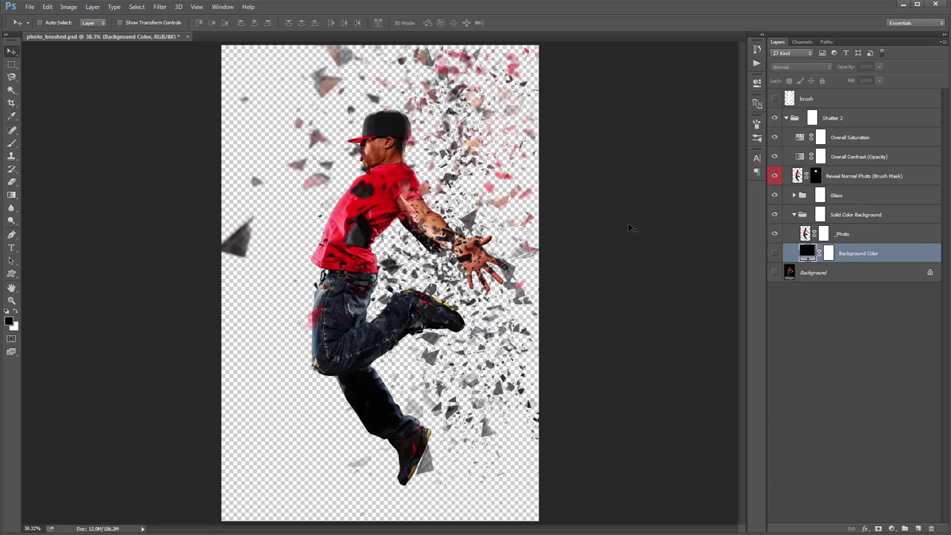
- Hide the _Photo and Reveal Normal Photo layers, then turn the photo and background back on
{"action": "left_click", "coordinate": [773, 234]}
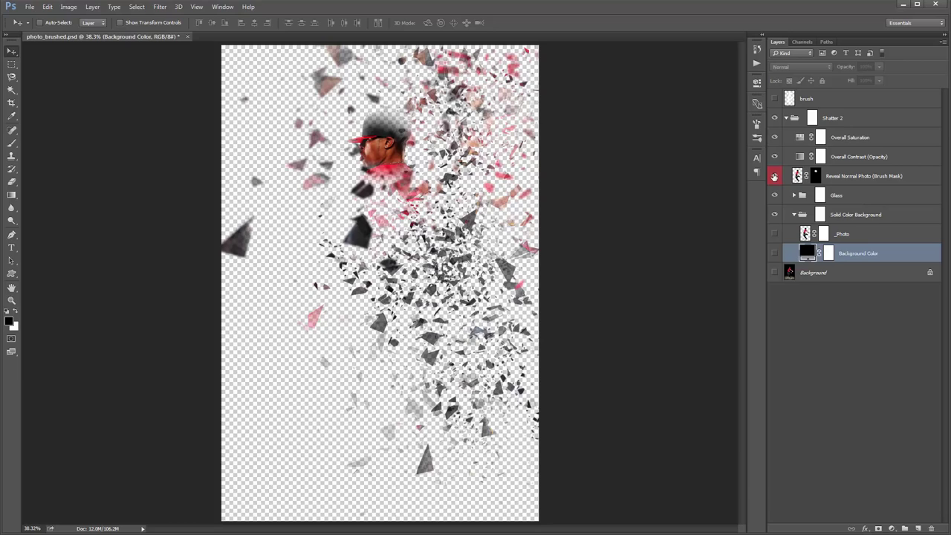
{"action": "left_click", "coordinate": [774, 176]}
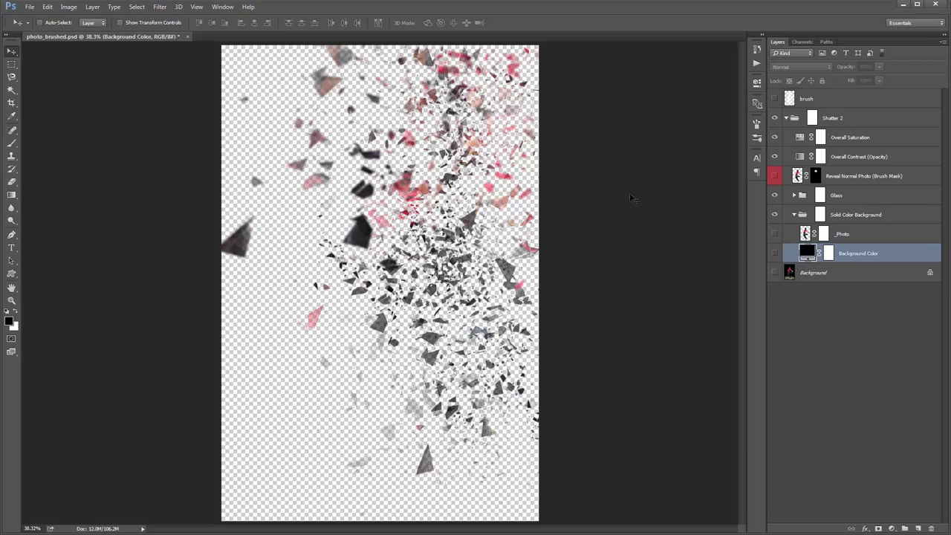
{"action": "left_click_drag", "start_coordinate": [774, 233], "coordinate": [774, 272]}
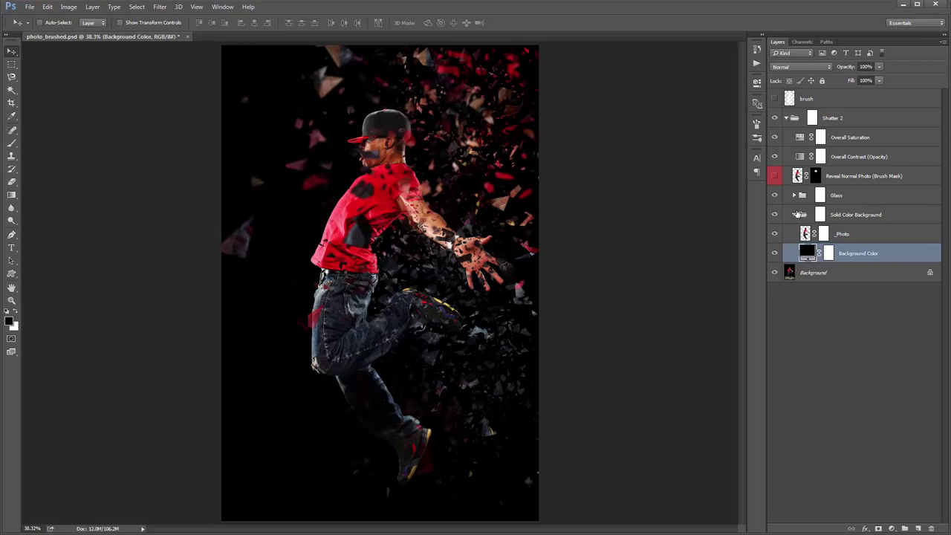
- Hide the Solid Color Background group to show the floor and restore Reveal Normal Photo
{"action": "left_click", "coordinate": [775, 214]}
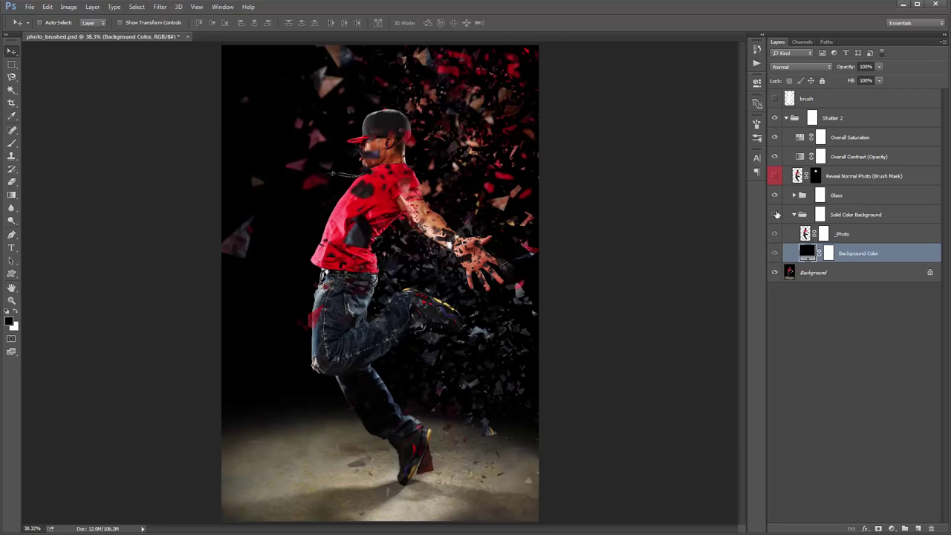
{"action": "left_click", "coordinate": [794, 214]}
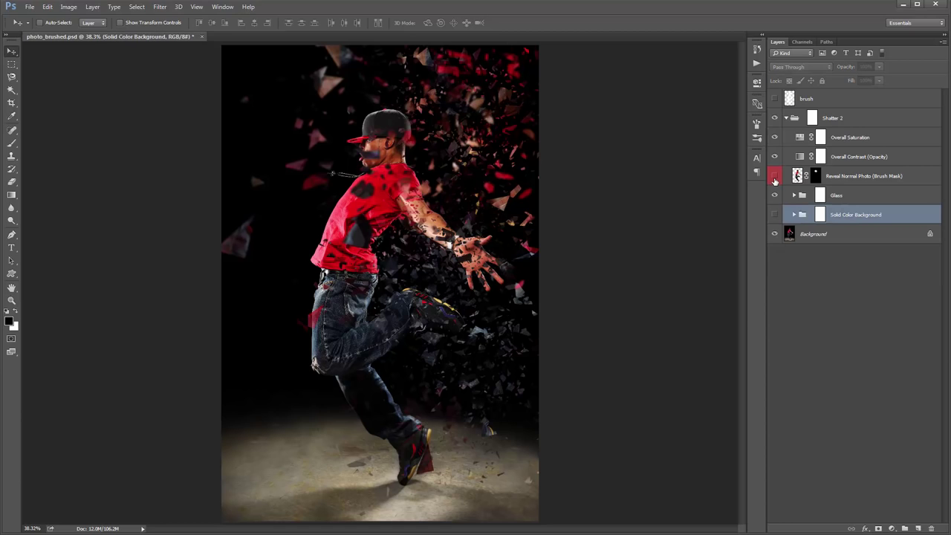
{"action": "left_click", "coordinate": [774, 176]}
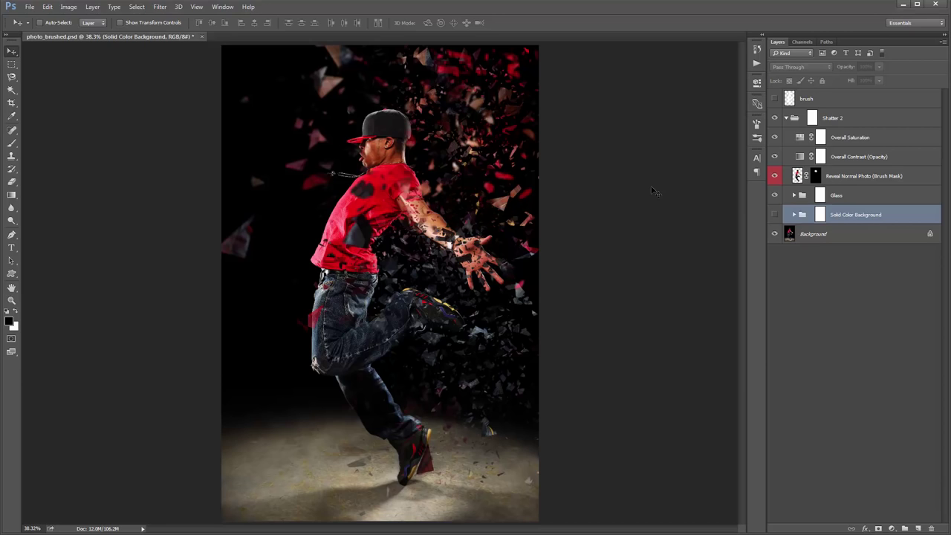
- Expand the Glass group, toggle GLASS 1_BLURRED off and on, and select the GLASS 2 mask
{"action": "left_click", "coordinate": [820, 194]}
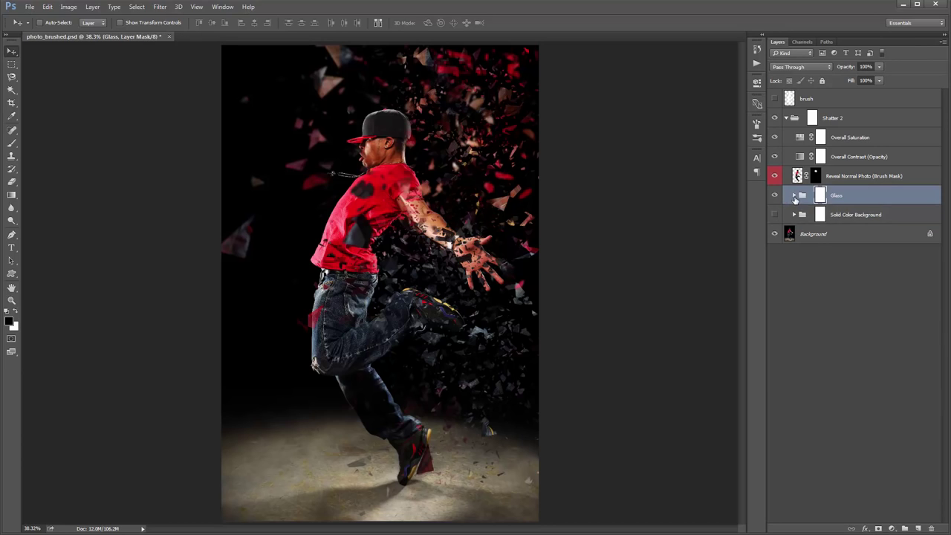
{"action": "left_click", "coordinate": [794, 195]}
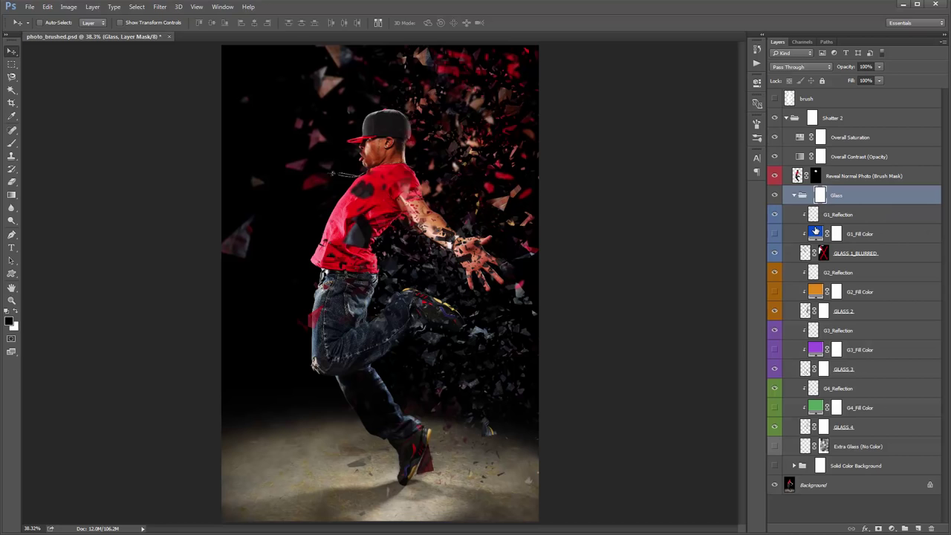
{"action": "left_click", "coordinate": [777, 253]}
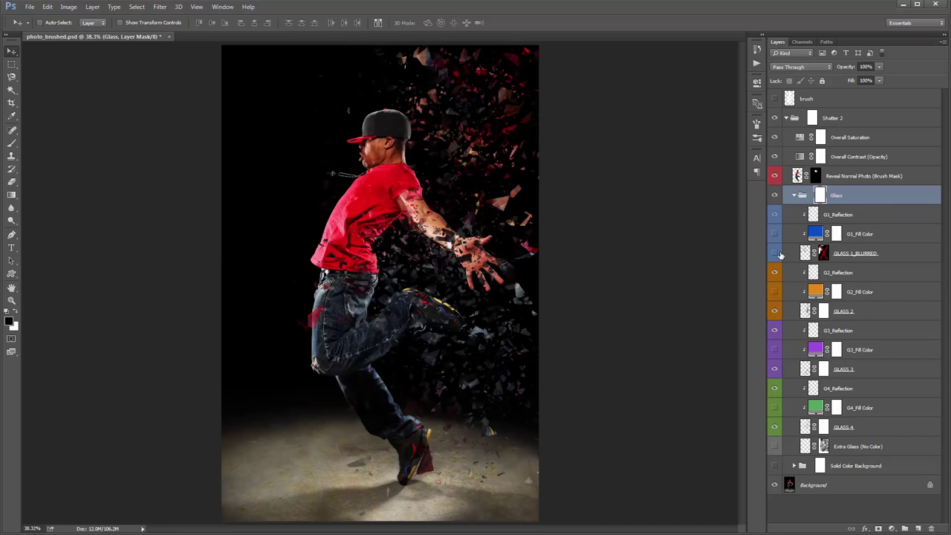
{"action": "left_click", "coordinate": [776, 253]}
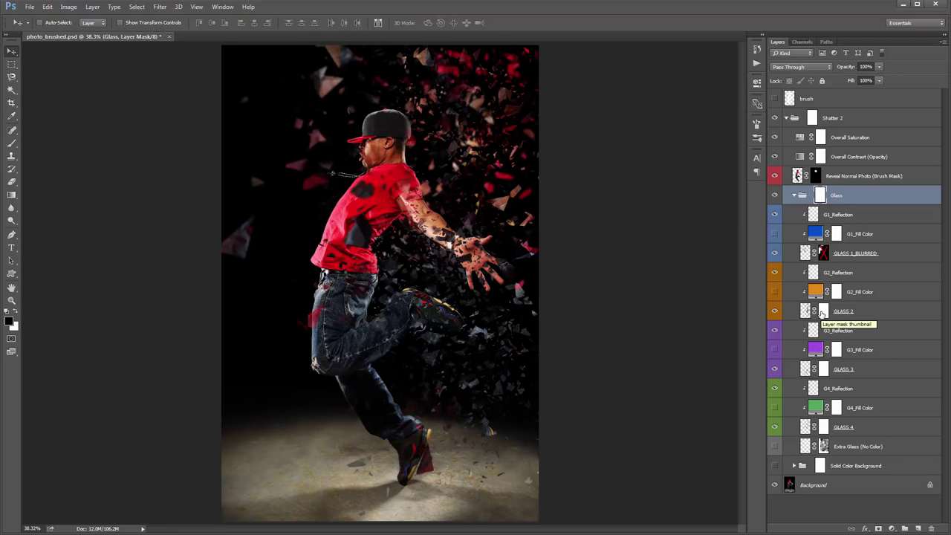
{"action": "left_click", "coordinate": [822, 312]}
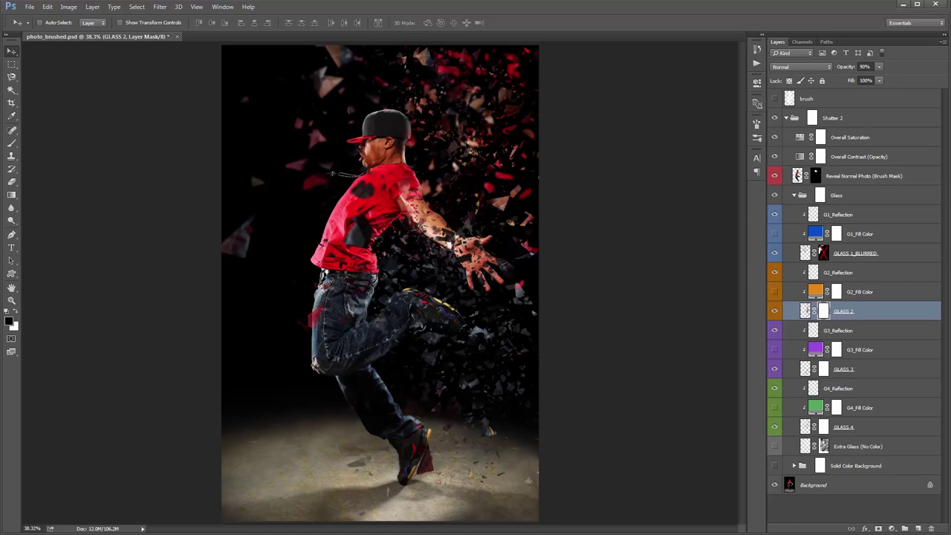
- Fold the Glass and Shatter 2 groups closed in the layer list
{"action": "left_click", "coordinate": [794, 196]}
{"action": "left_click", "coordinate": [786, 119]}
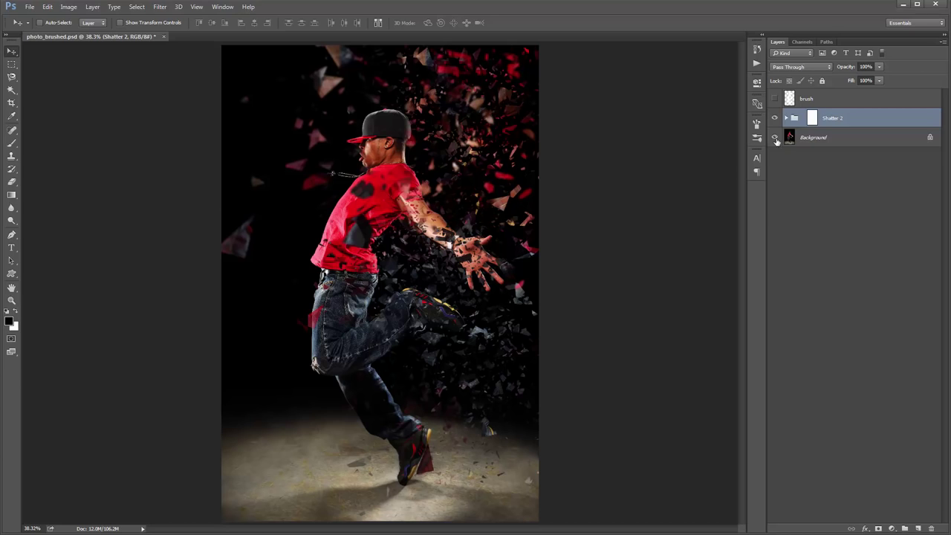
{"action": "left_click", "coordinate": [787, 118]}
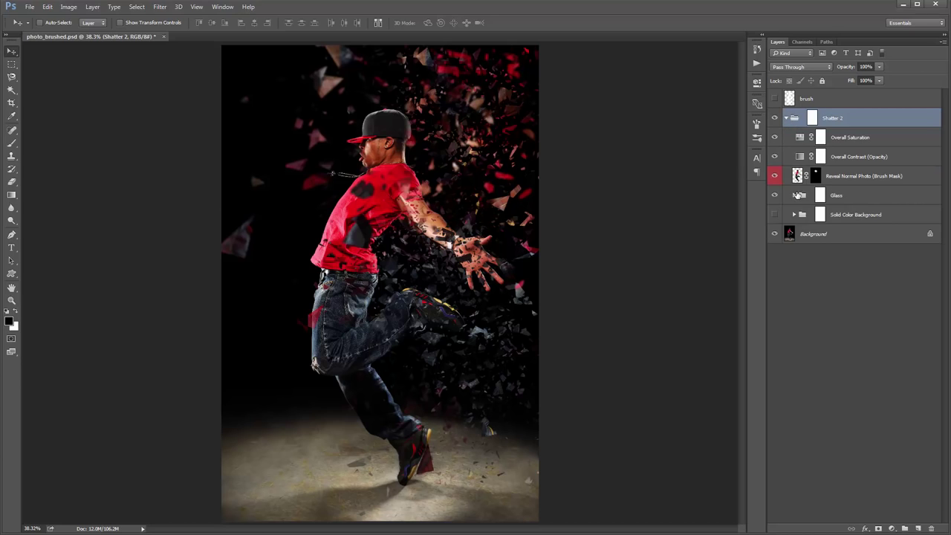
{"action": "left_click", "coordinate": [793, 194]}
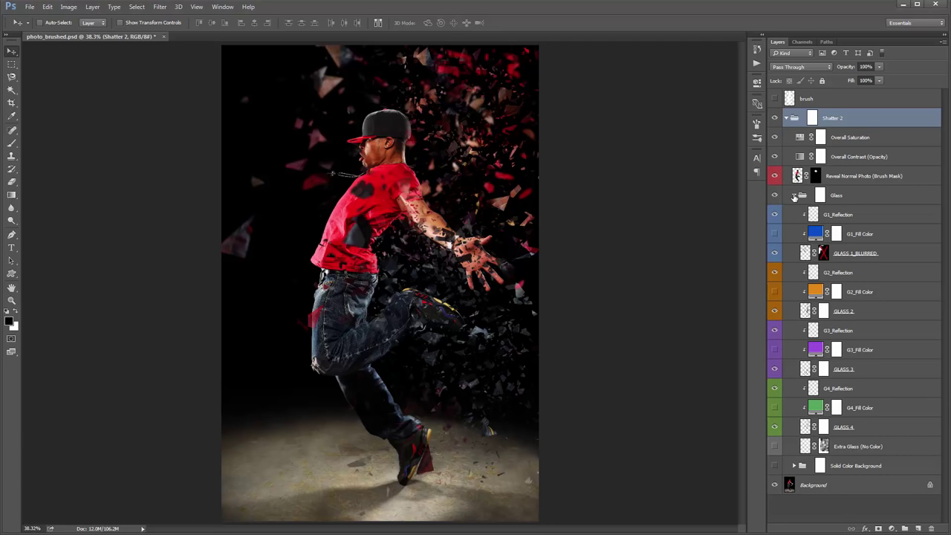
{"action": "left_click", "coordinate": [794, 195]}
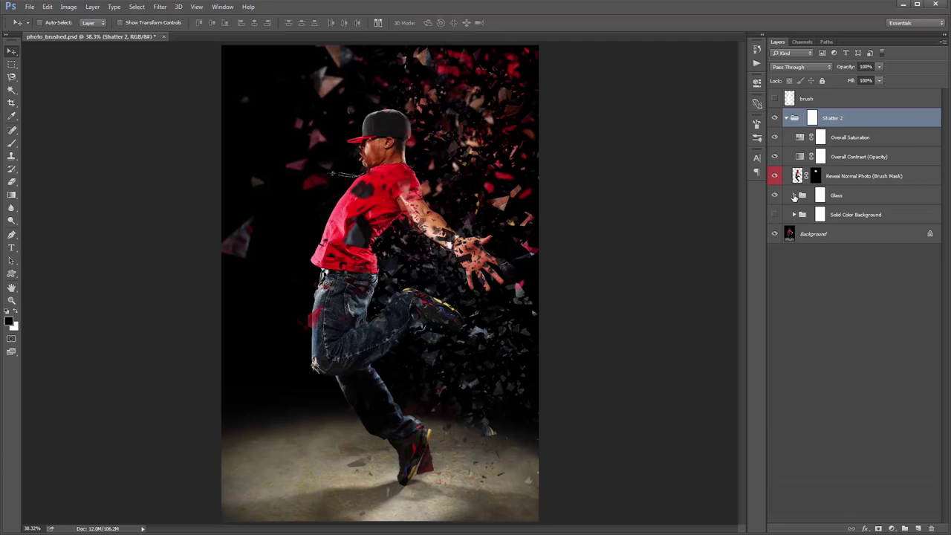
{"action": "left_click", "coordinate": [786, 118]}
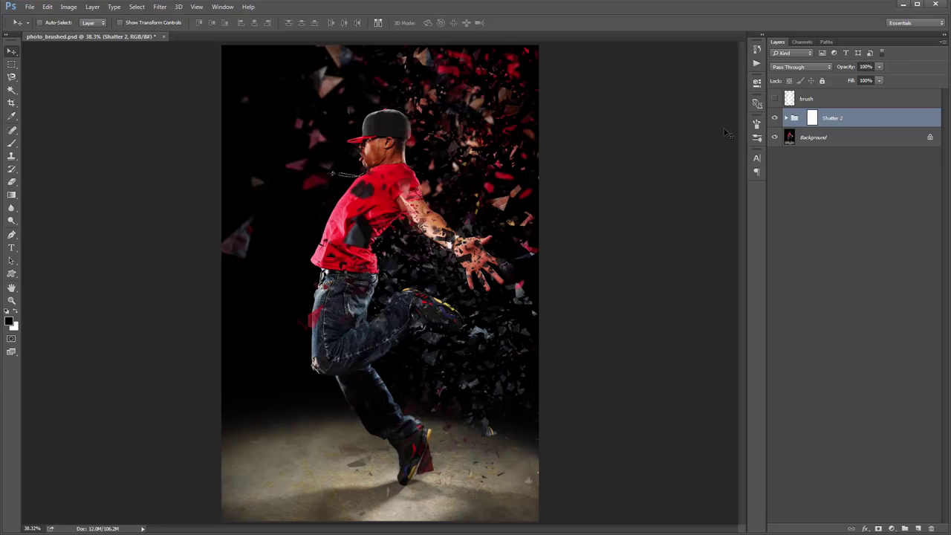